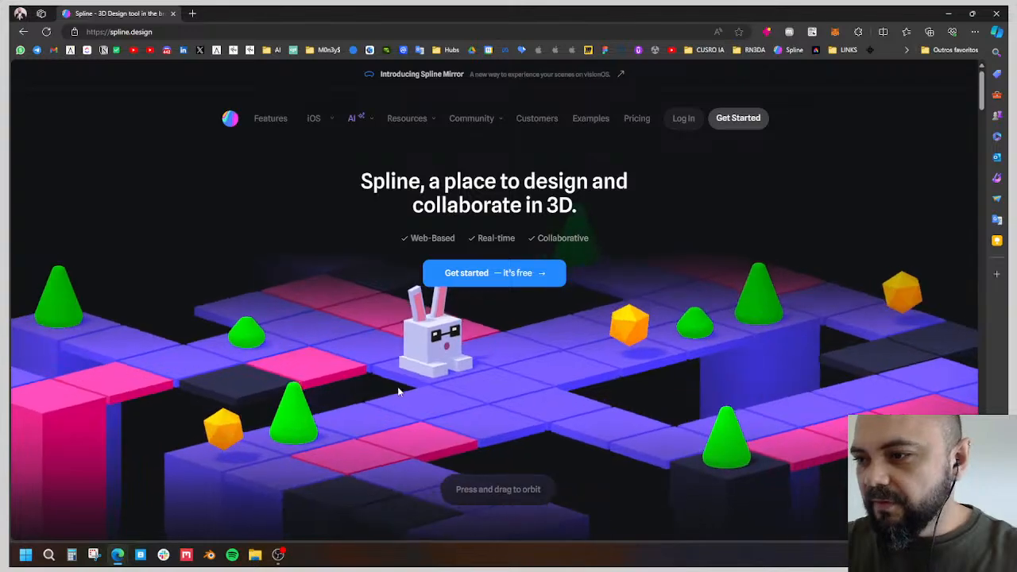
# Examine the interactive 3D rabbit scene on the Spline homepage from several orbit angles.
pyautogui.moveTo(683, 368); pyautogui.dragTo(553, 401)
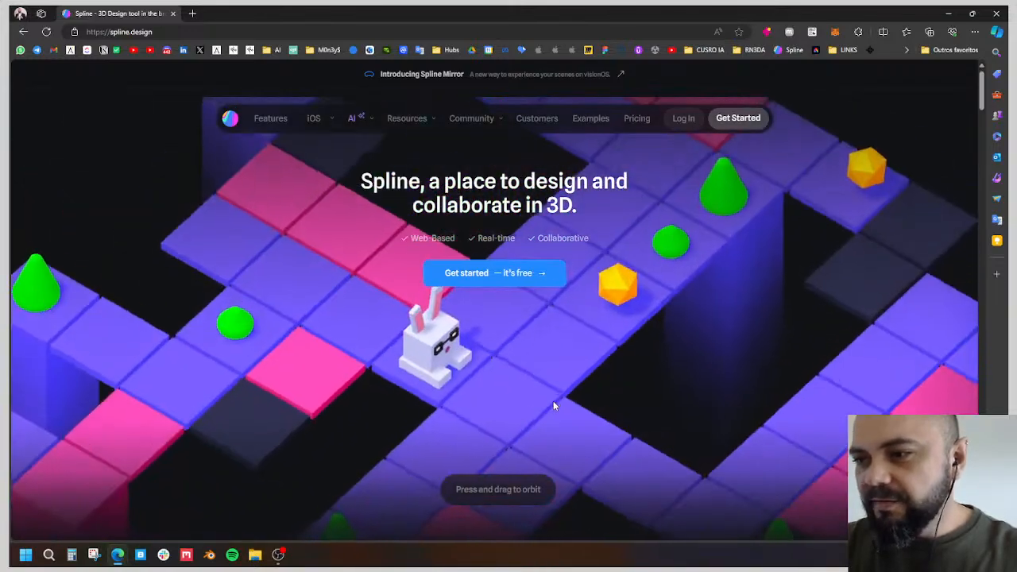
pyautogui.scroll(-1, 578, 380)
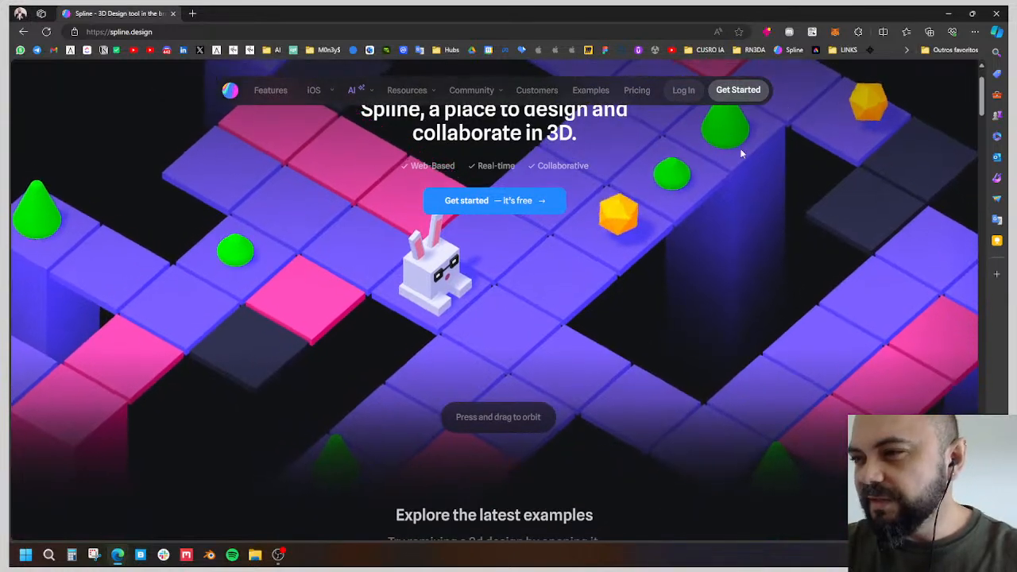
pyautogui.moveTo(739, 153); pyautogui.dragTo(649, 256)
pyautogui.moveTo(472, 280); pyautogui.dragTo(762, 242)
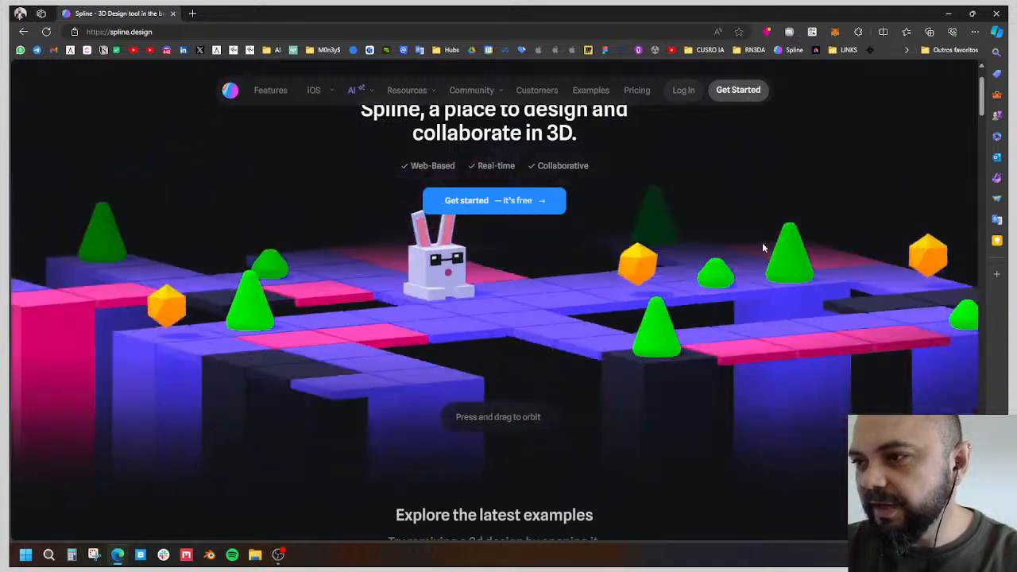
pyautogui.scroll(-3, 743, 240)
pyautogui.scroll(4, 736, 240)
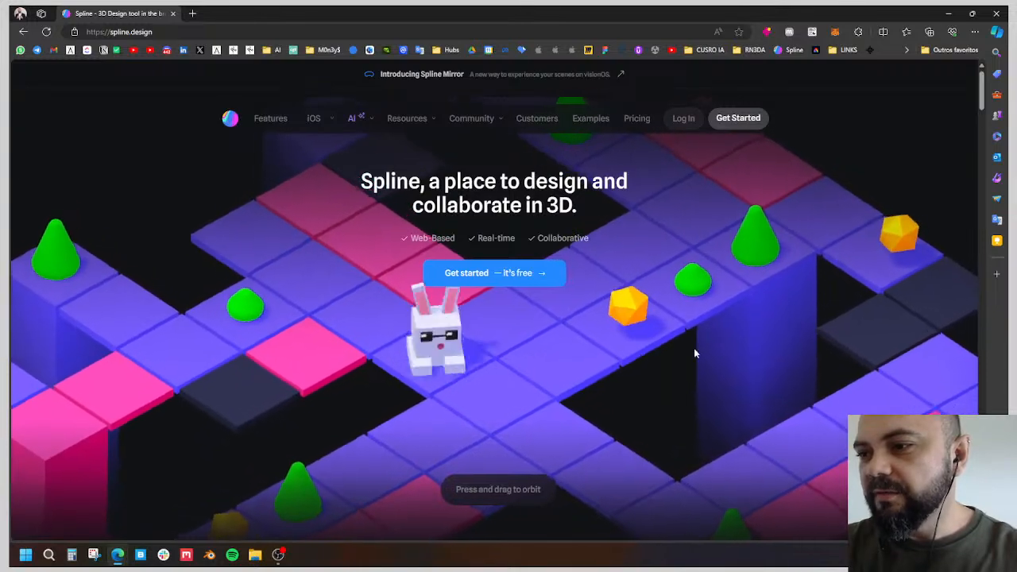
pyautogui.moveTo(688, 257); pyautogui.dragTo(721, 344)
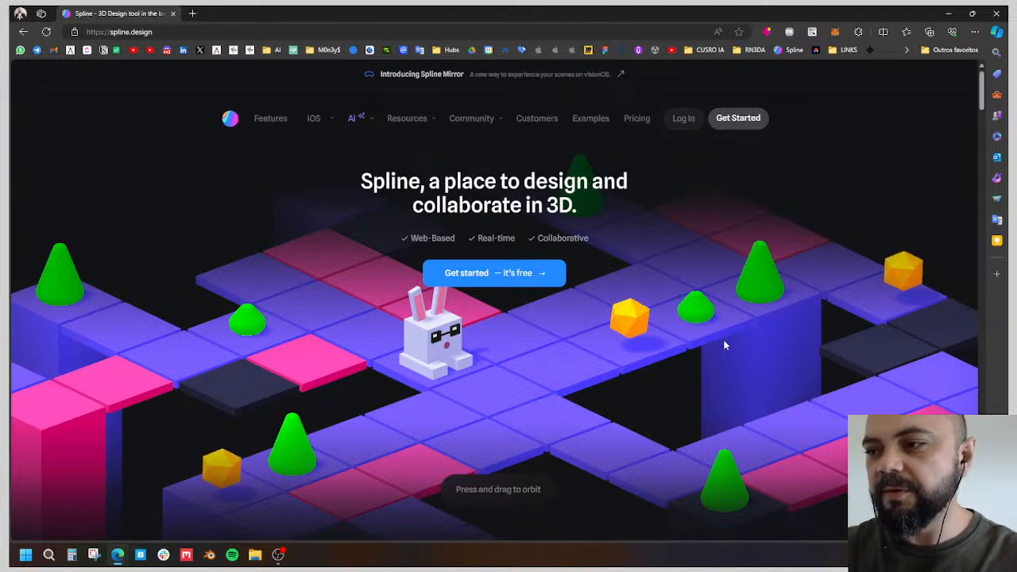
pyautogui.scroll(-3, 491, 310)
pyautogui.scroll(3, 632, 254)
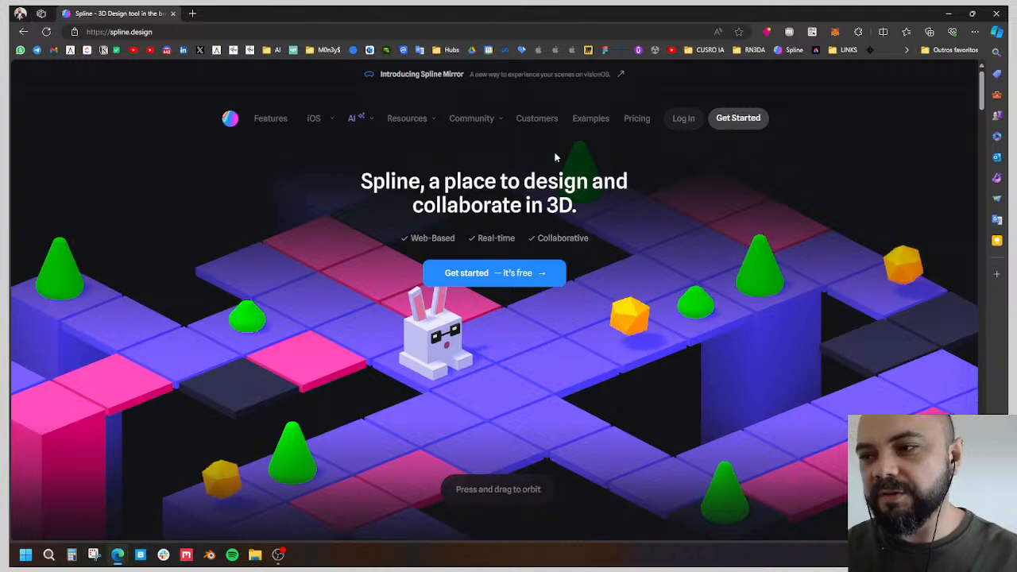
# Look through the homepage's latest examples and the preview of the 3D editor.
pyautogui.scroll(-2, 646, 220)
pyautogui.scroll(-5, 892, 200)
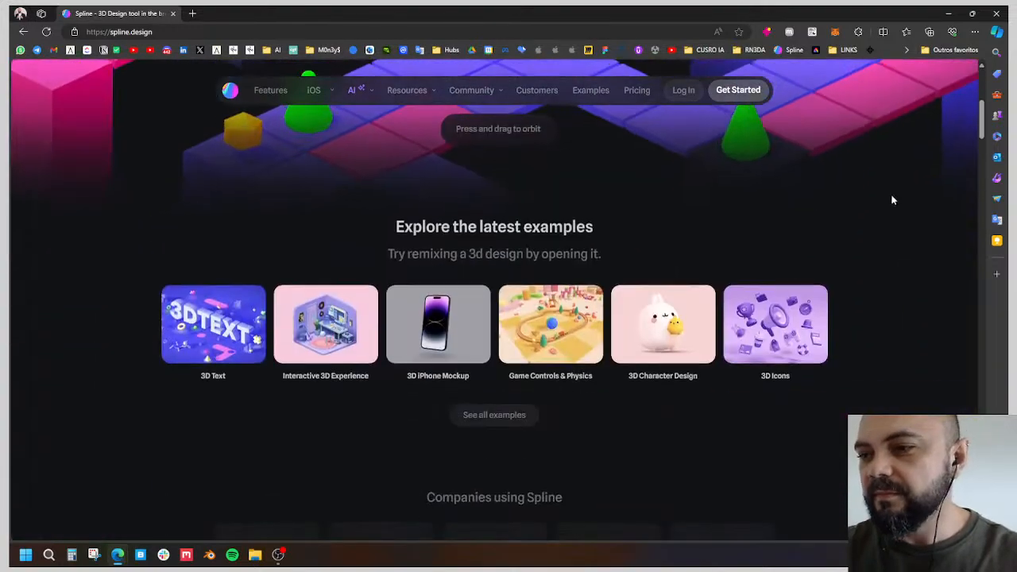
pyautogui.scroll(8, 860, 254)
pyautogui.scroll(-10, 847, 261)
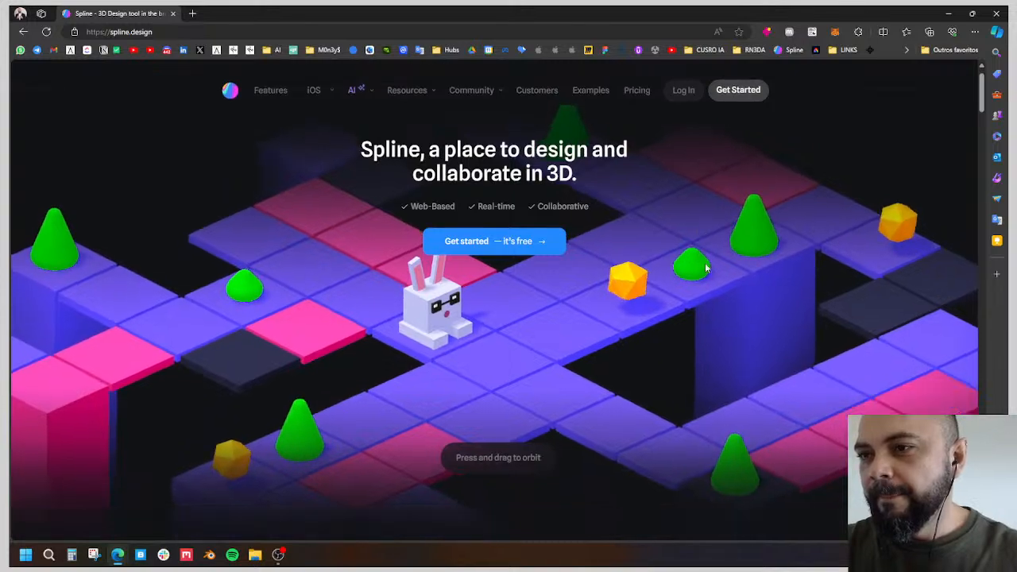
pyautogui.scroll(-2, 830, 227)
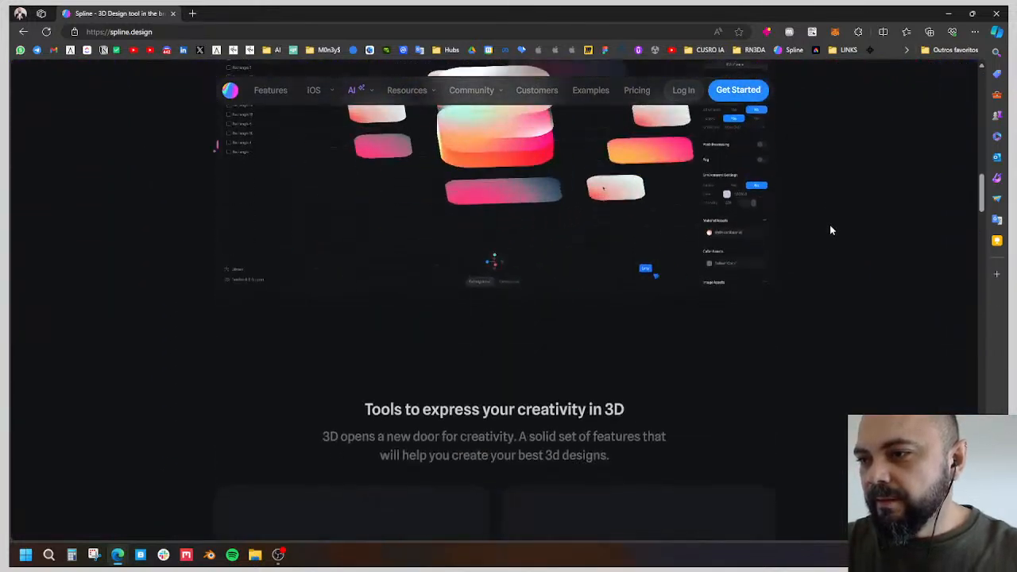
pyautogui.scroll(2, 830, 228)
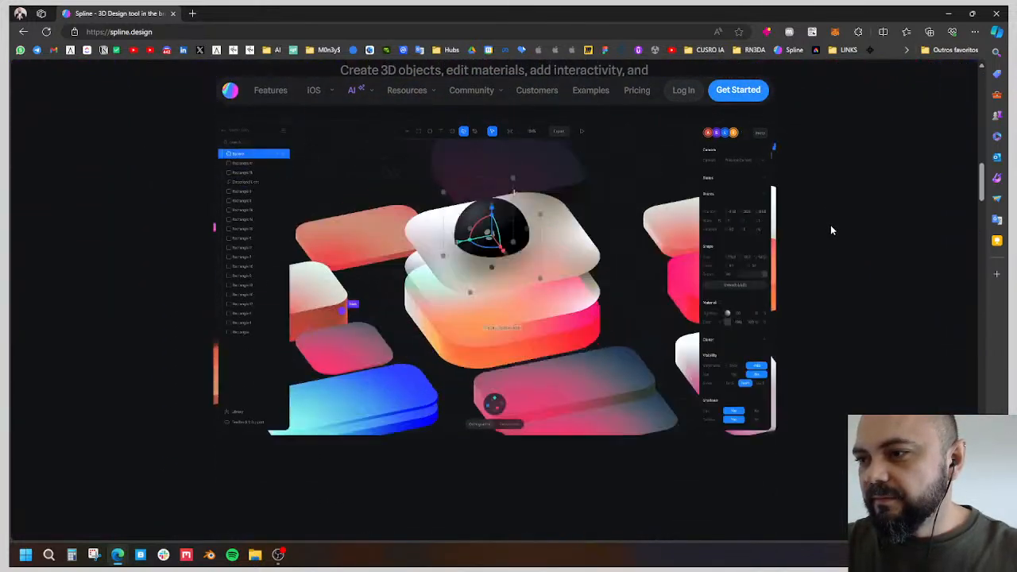
# Review the homepage's 3D creativity tools, from Realtime Collaboration and 3D Modeling to Physics and Game Controls.
pyautogui.scroll(-3, 830, 229)
pyautogui.scroll(-6, 830, 229)
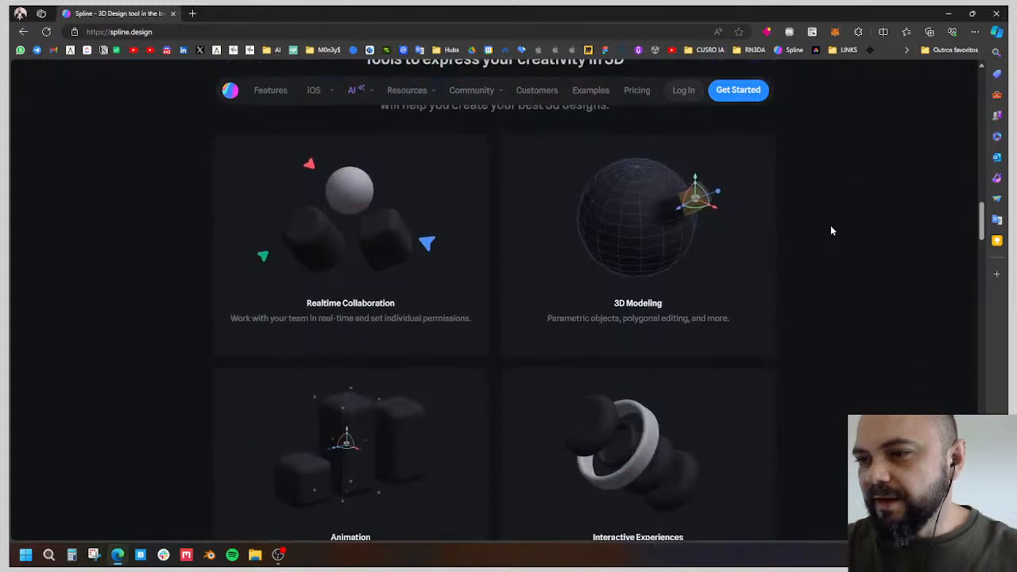
pyautogui.scroll(4, 834, 238)
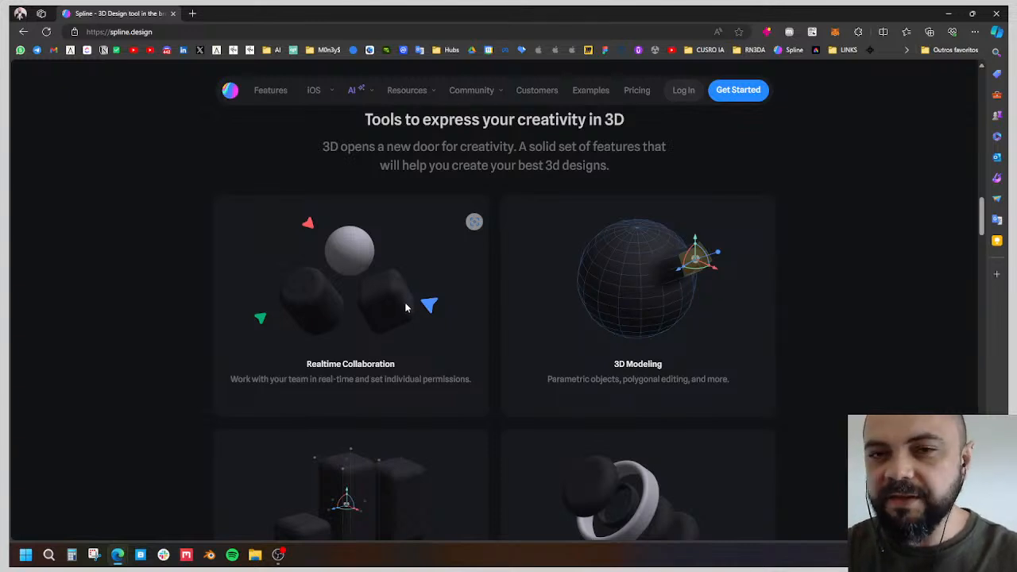
pyautogui.scroll(-3, 452, 291)
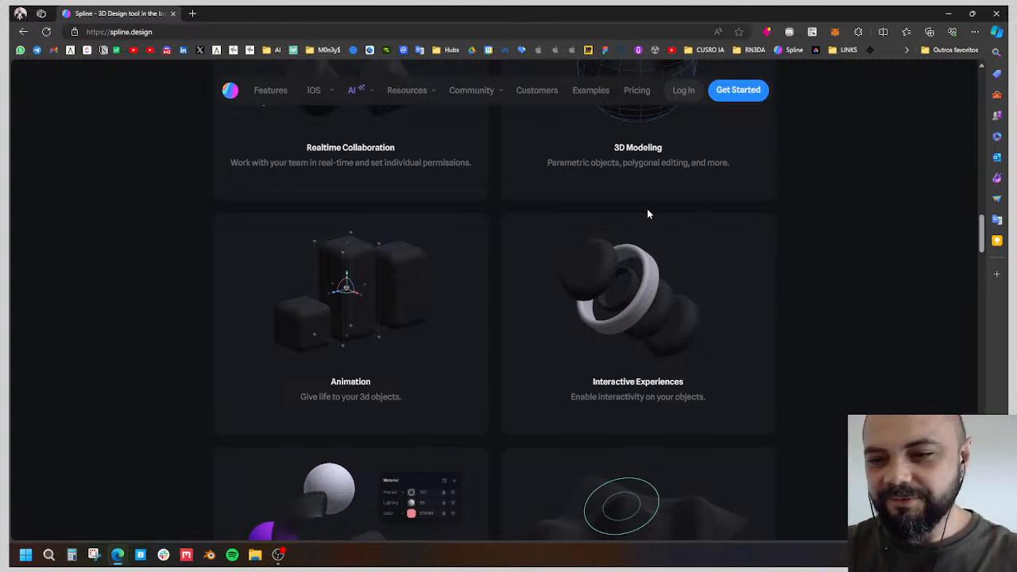
pyautogui.scroll(-1, 506, 287)
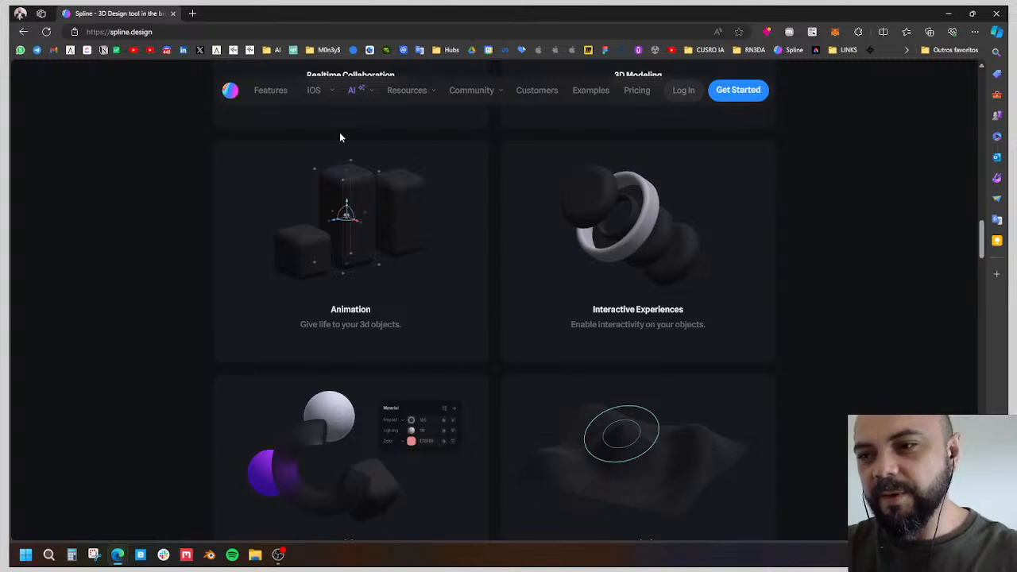
pyautogui.scroll(-2, 794, 241)
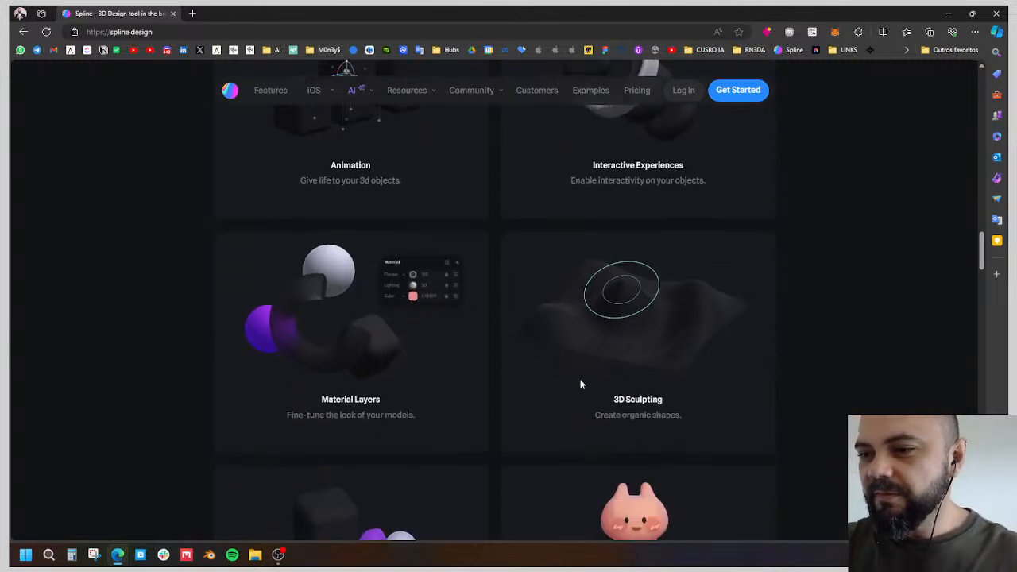
pyautogui.scroll(-2, 783, 277)
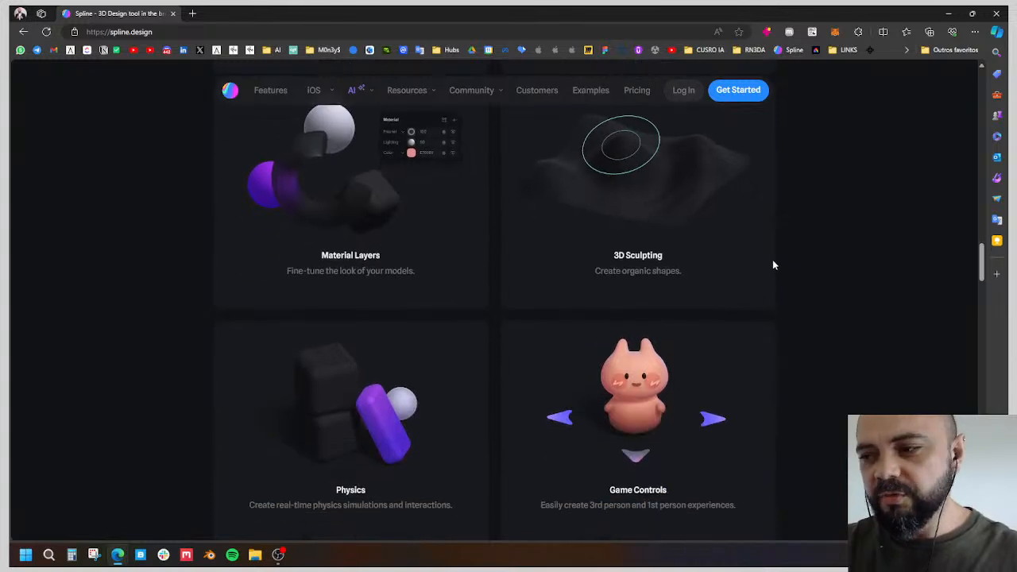
pyautogui.scroll(-2, 770, 259)
pyautogui.scroll(-1, 835, 265)
pyautogui.scroll(2, 836, 274)
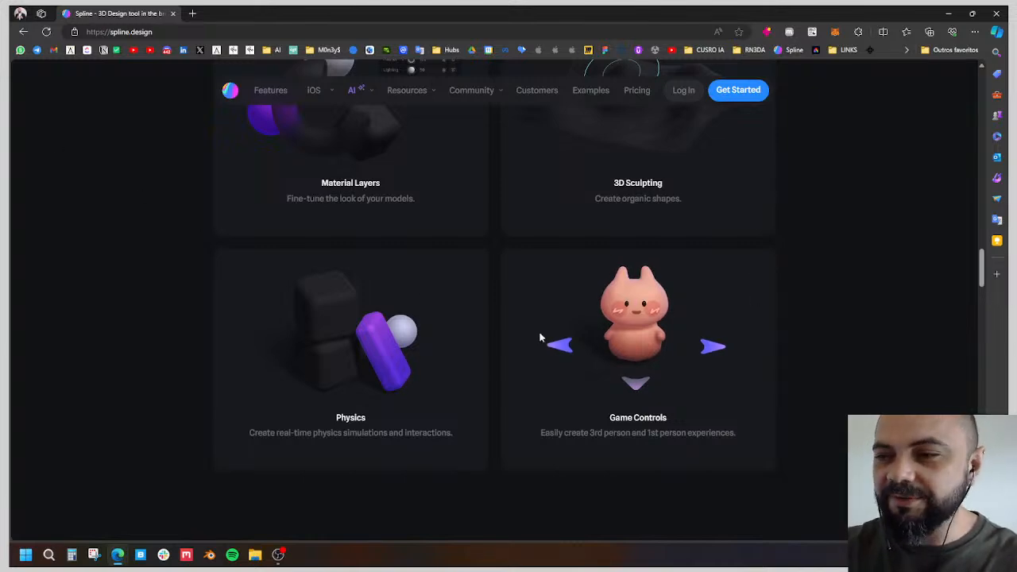
# Log in to Spline with an existing Google account.
pyautogui.scroll(15, 799, 356)
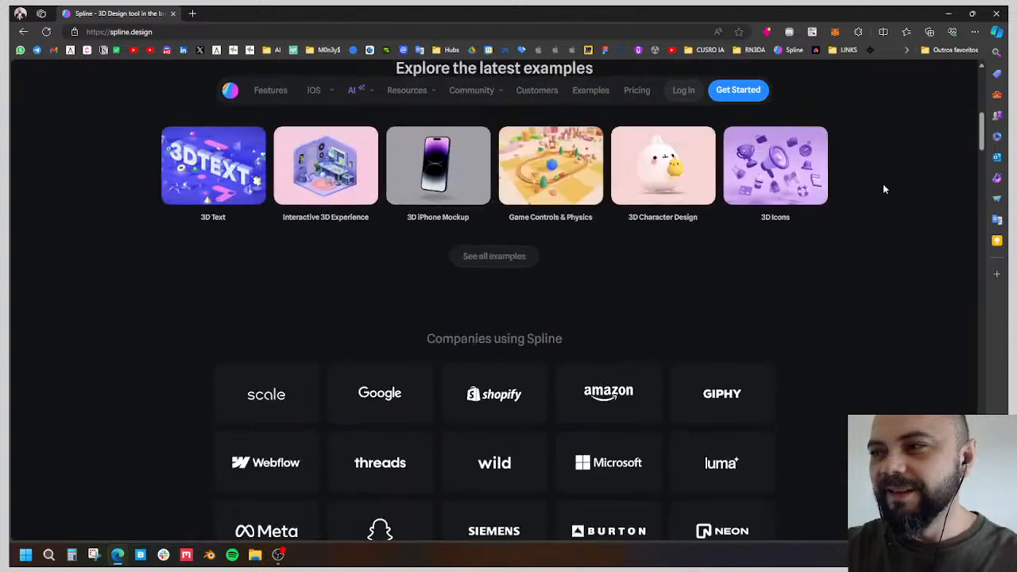
pyautogui.scroll(5, 874, 182)
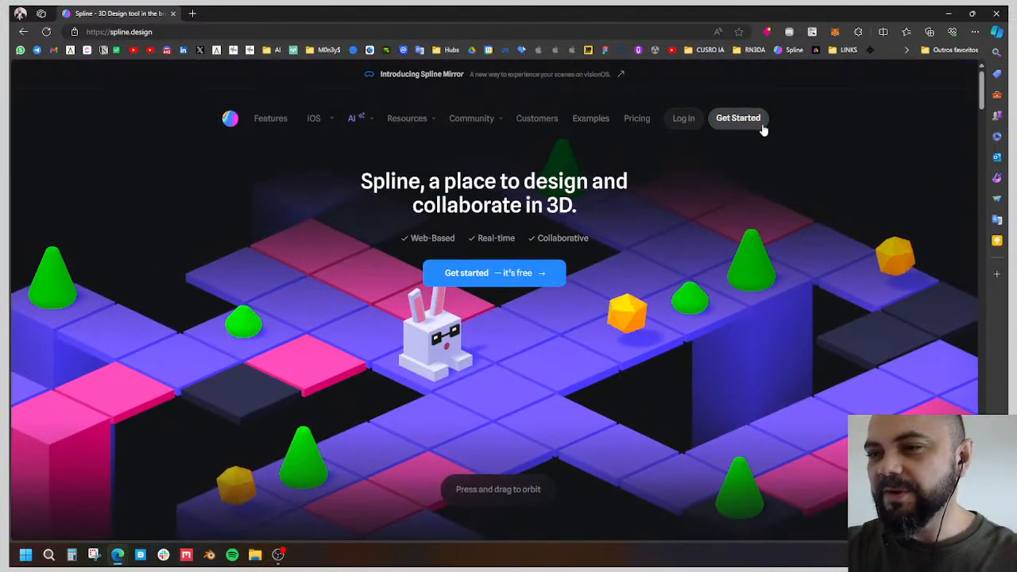
pyautogui.click(686, 120)
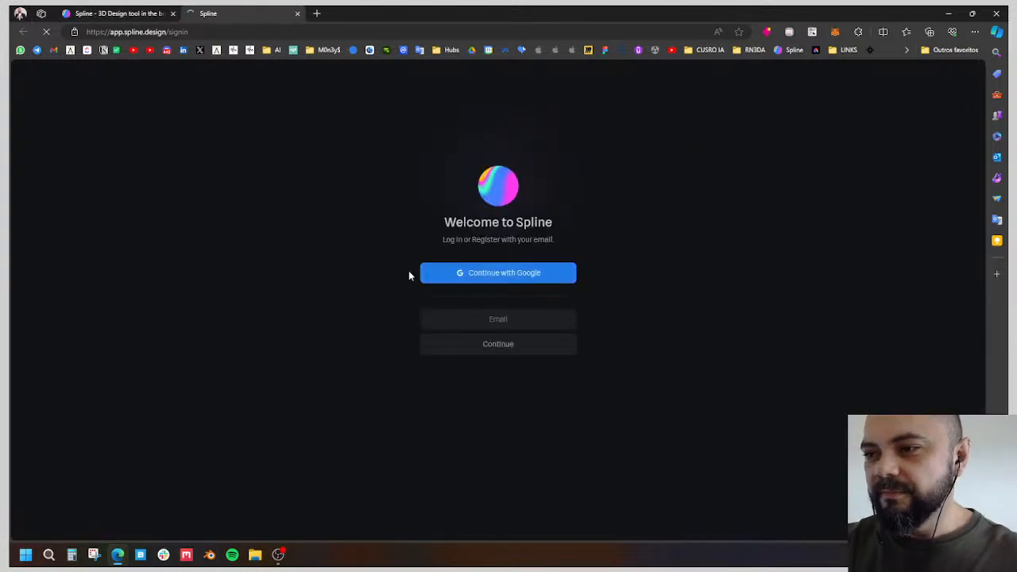
pyautogui.click(482, 281)
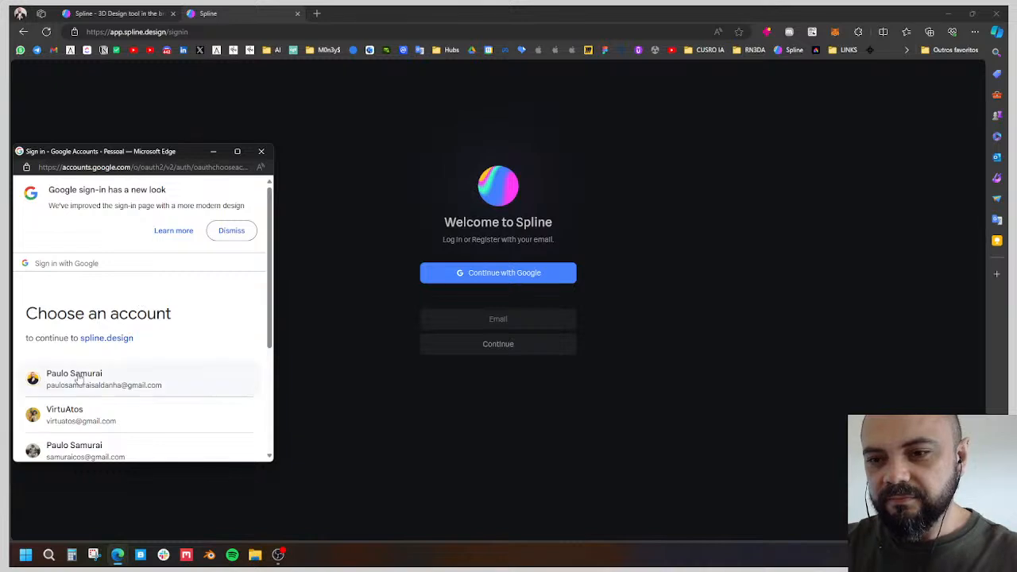
pyautogui.click(78, 379)
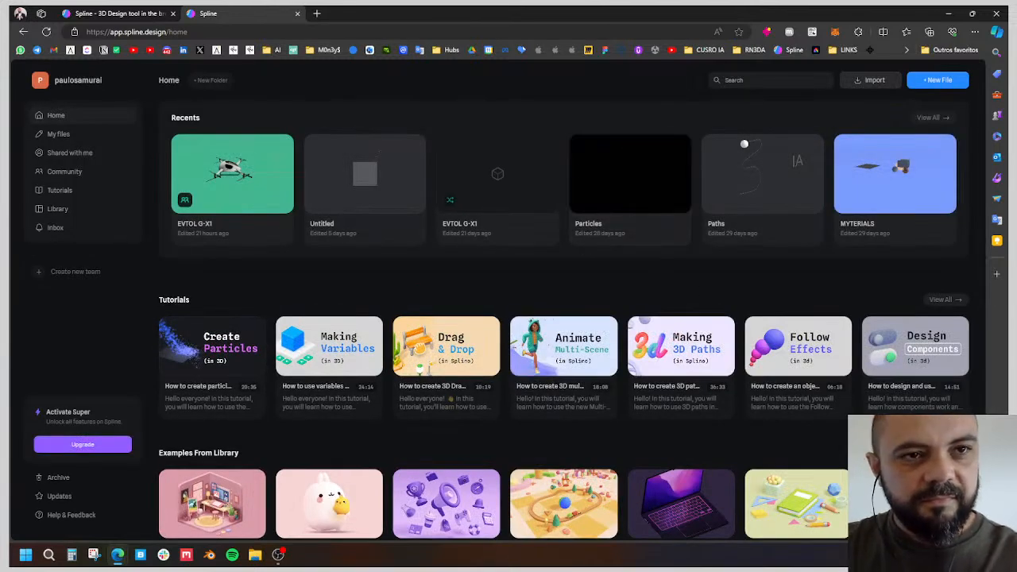
# Look over the dashboard's recent files, tutorials, library examples and community remixes.
pyautogui.scroll(-4, 798, 357)
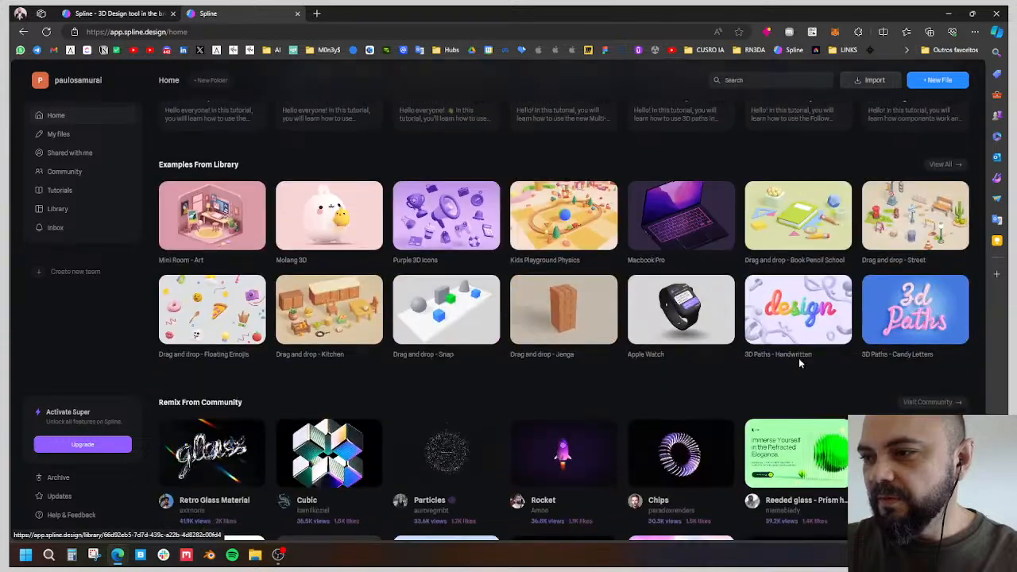
pyautogui.scroll(2, 869, 332)
pyautogui.scroll(2, 870, 332)
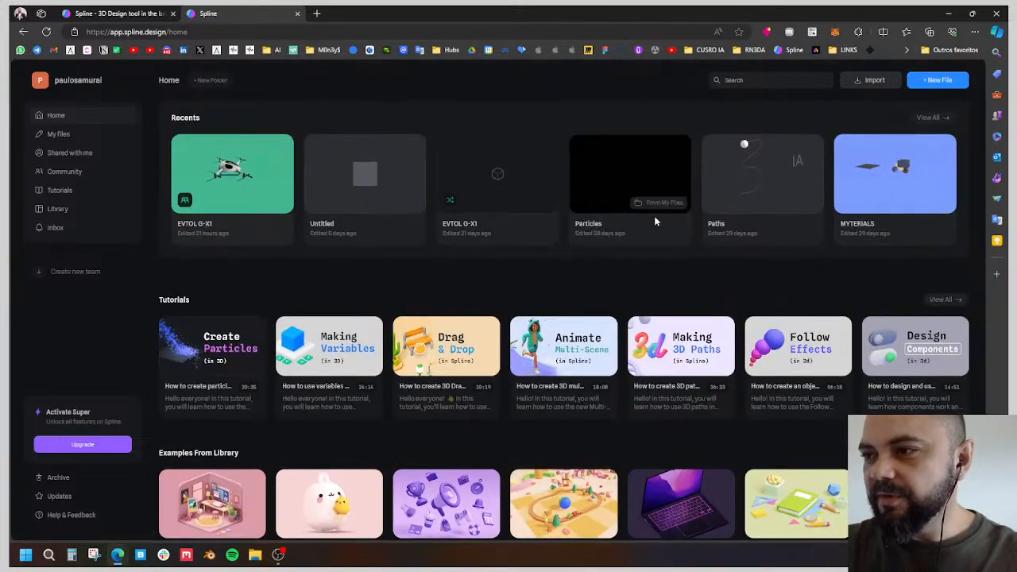
pyautogui.scroll(-6, 942, 232)
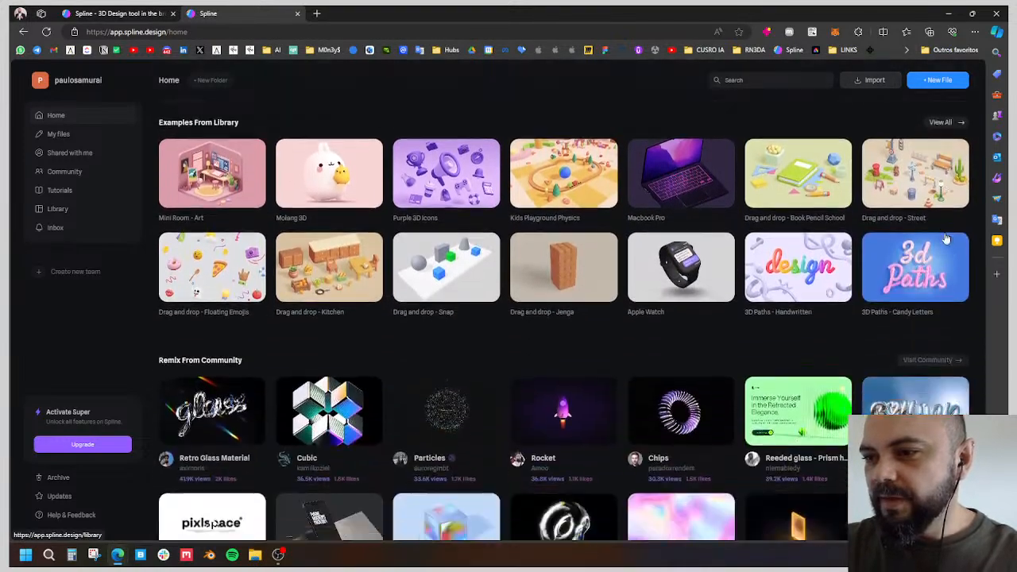
pyautogui.scroll(4, 735, 450)
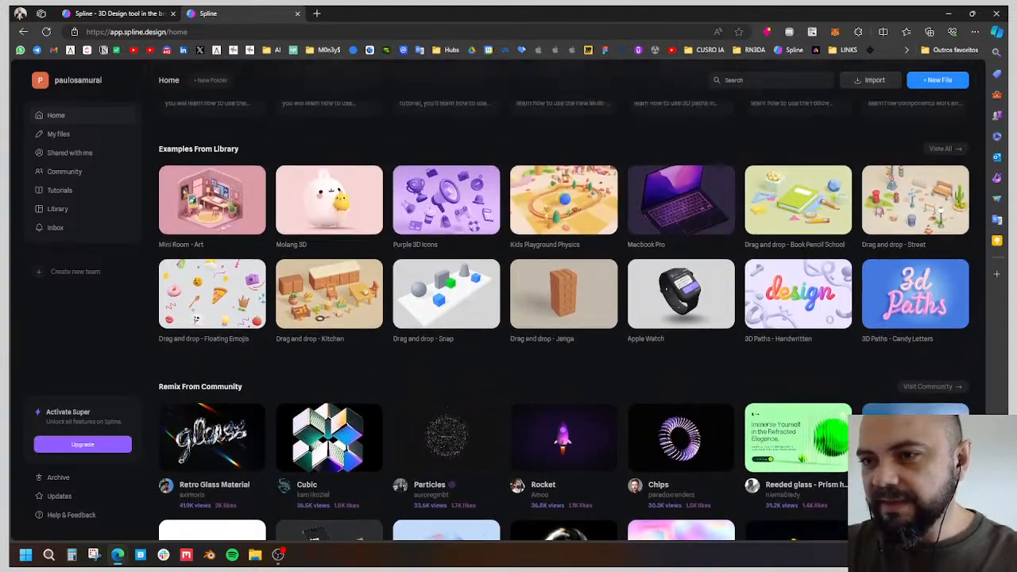
pyautogui.scroll(-1, 734, 450)
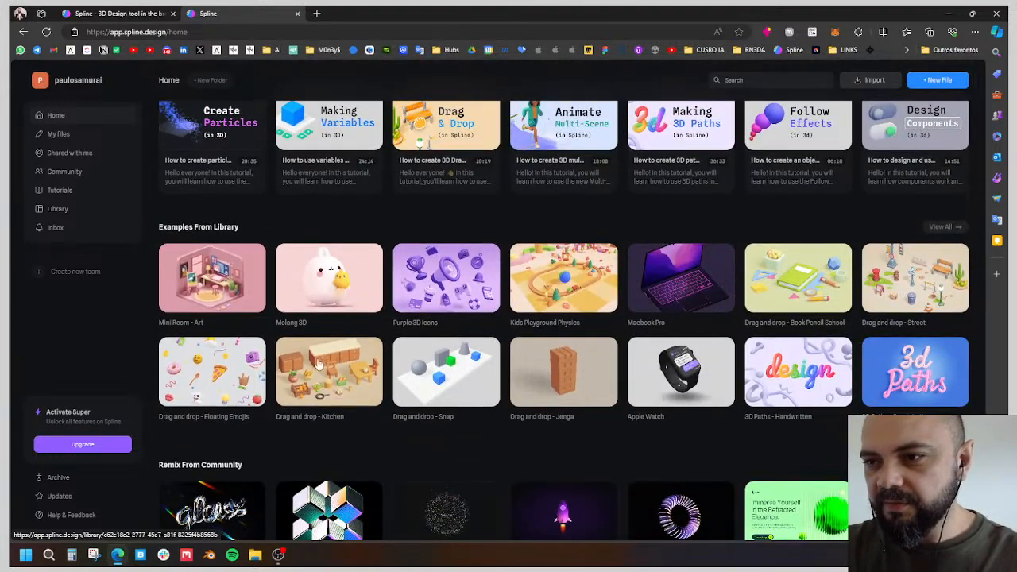
pyautogui.scroll(3, 788, 278)
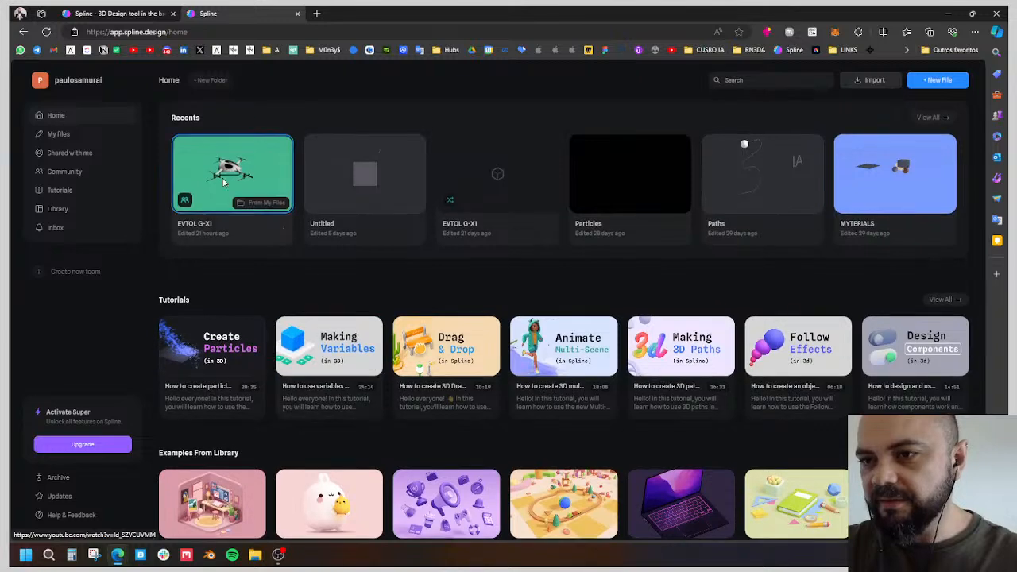
pyautogui.scroll(-2, 216, 153)
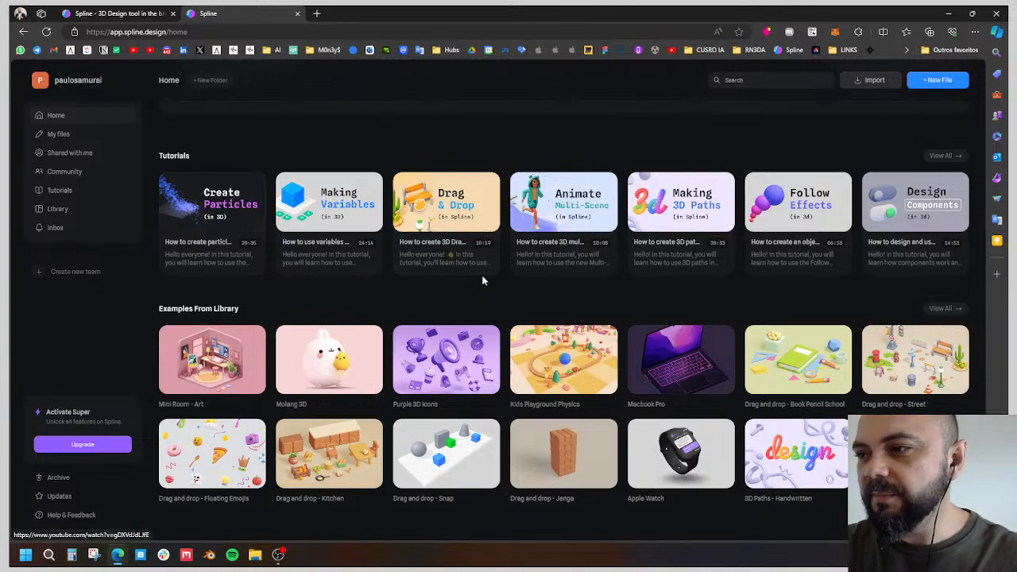
pyautogui.scroll(-1, 482, 280)
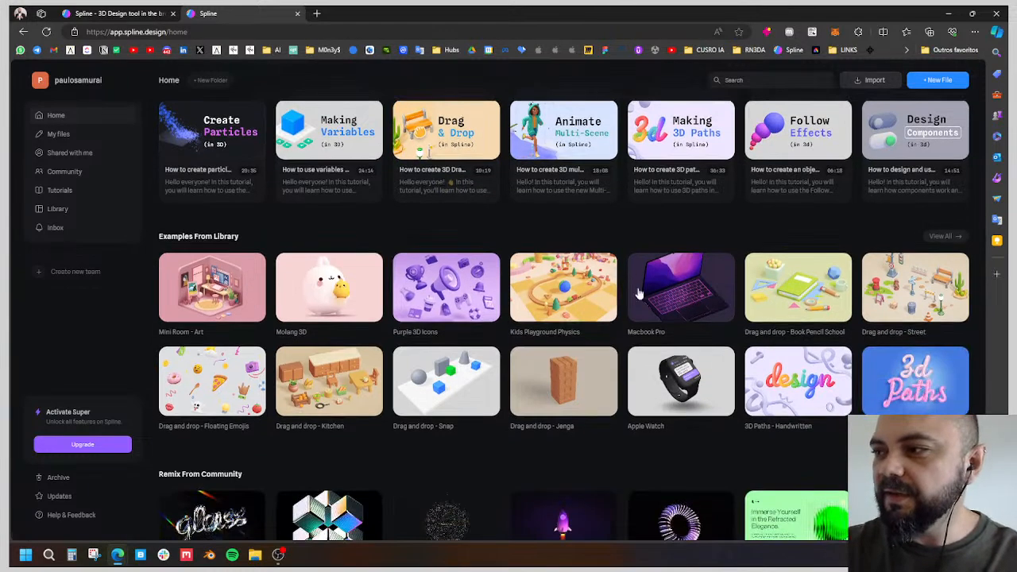
pyautogui.moveTo(913, 210); pyautogui.dragTo(919, 198, button='middle')
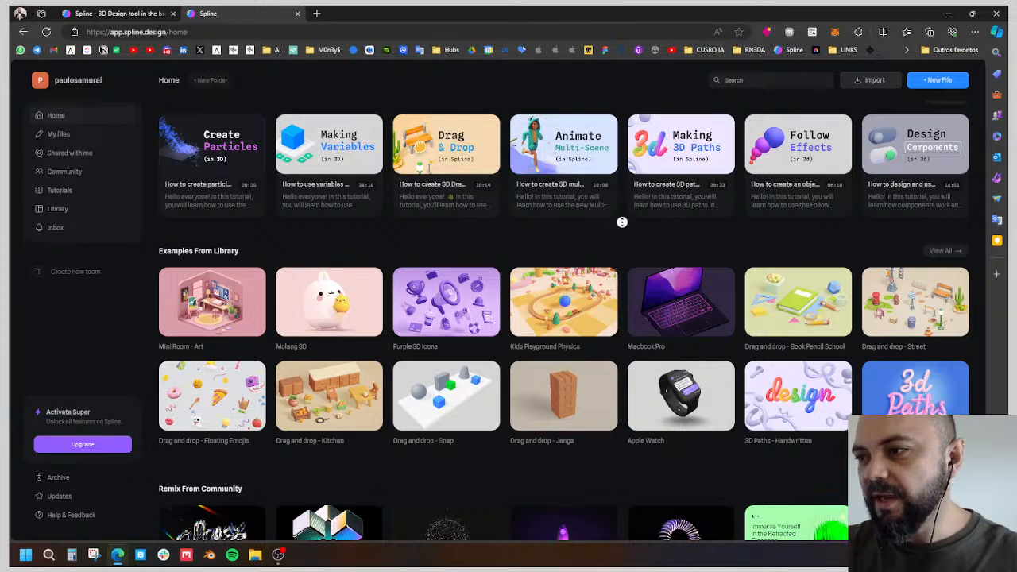
pyautogui.moveTo(621, 230); pyautogui.dragTo(617, 267, button='middle')
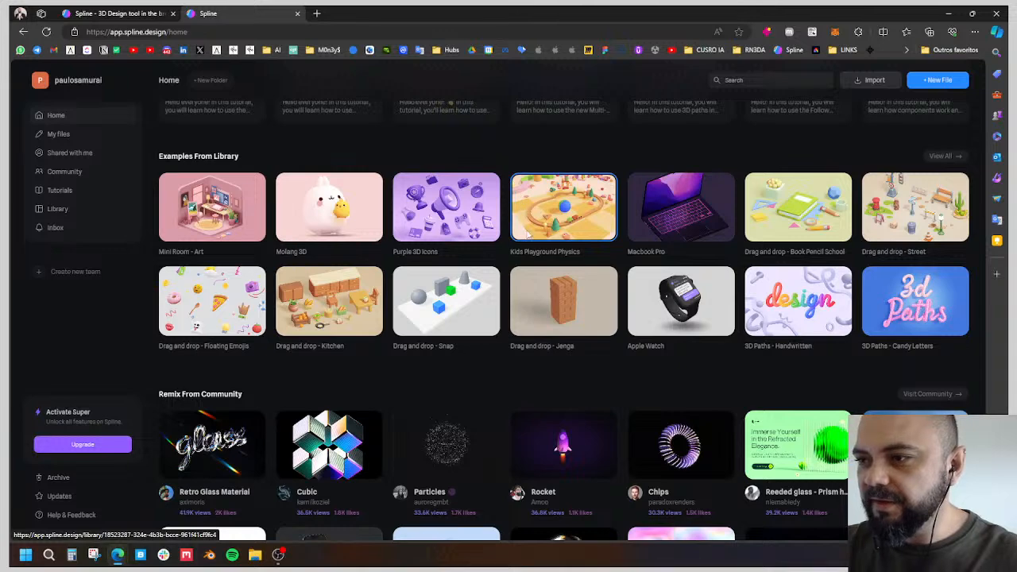
# Open the Kids Playground Physics library example in the editor and inspect the objects around its toy train track.
pyautogui.click(585, 210)
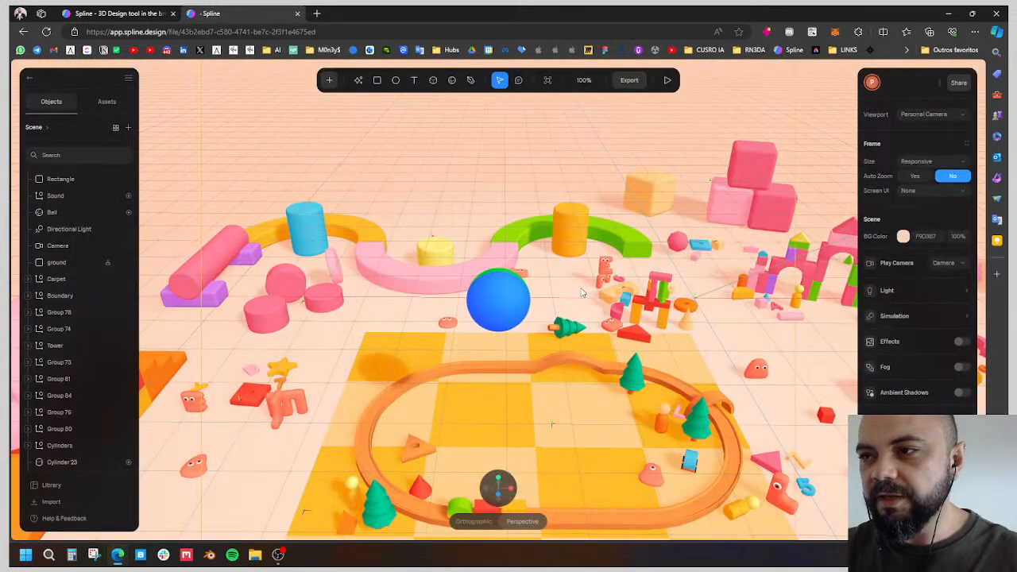
pyautogui.scroll(-8, 552, 423)
pyautogui.click(524, 360)
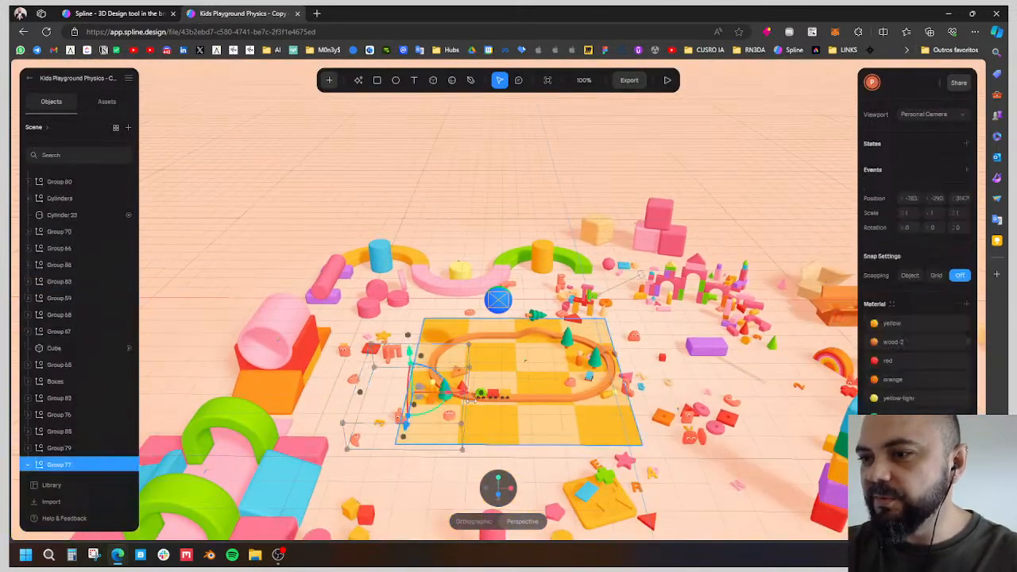
pyautogui.moveTo(441, 198); pyautogui.dragTo(494, 217)
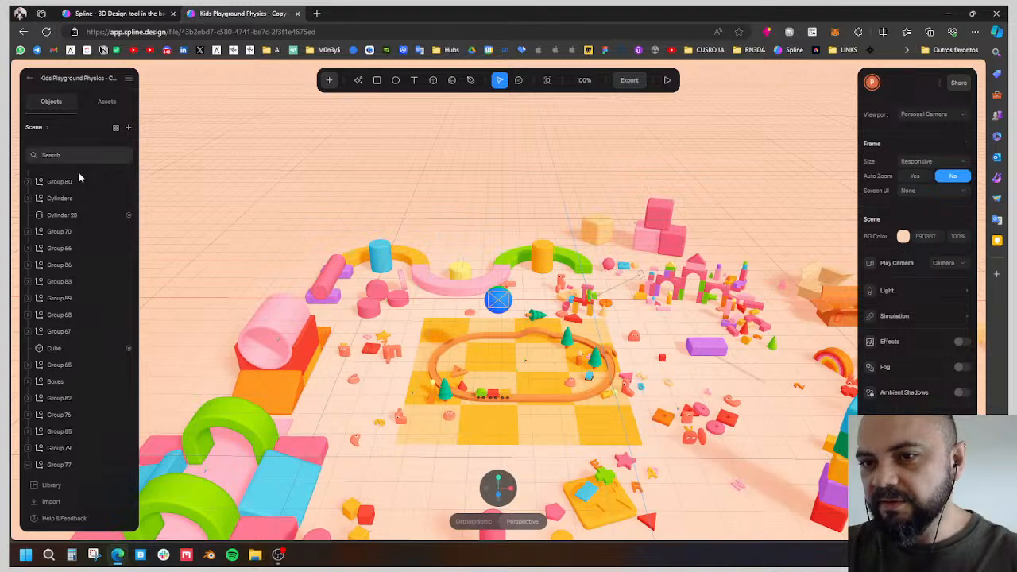
# Examine the whole playground scene from several angles, checking how its toys are organised into groups.
pyautogui.scroll(-8, 733, 477)
pyautogui.moveTo(733, 476); pyautogui.dragTo(690, 402, button='middle')
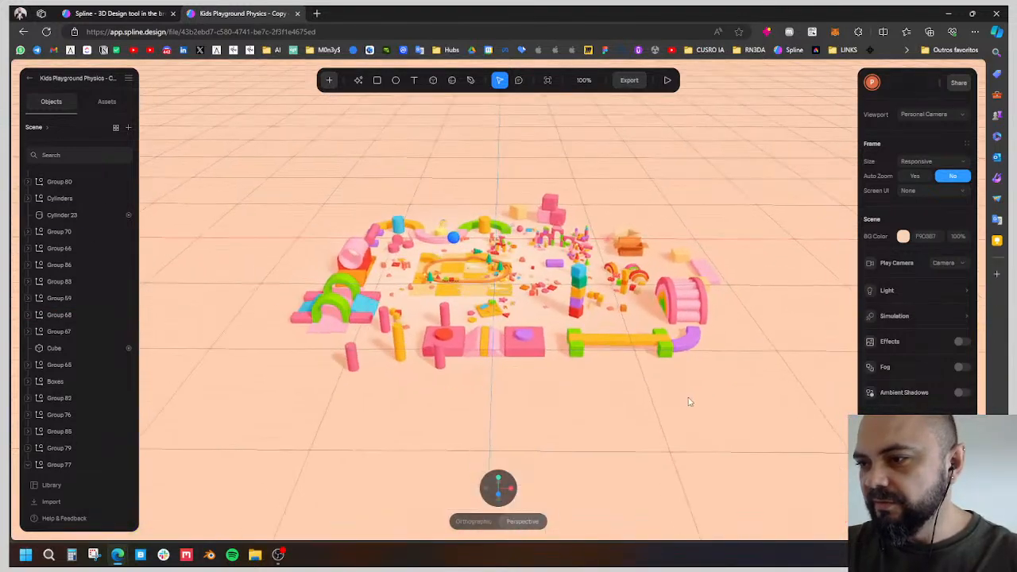
pyautogui.scroll(6, 553, 254)
pyautogui.click(476, 228)
pyautogui.scroll(-3, 779, 418)
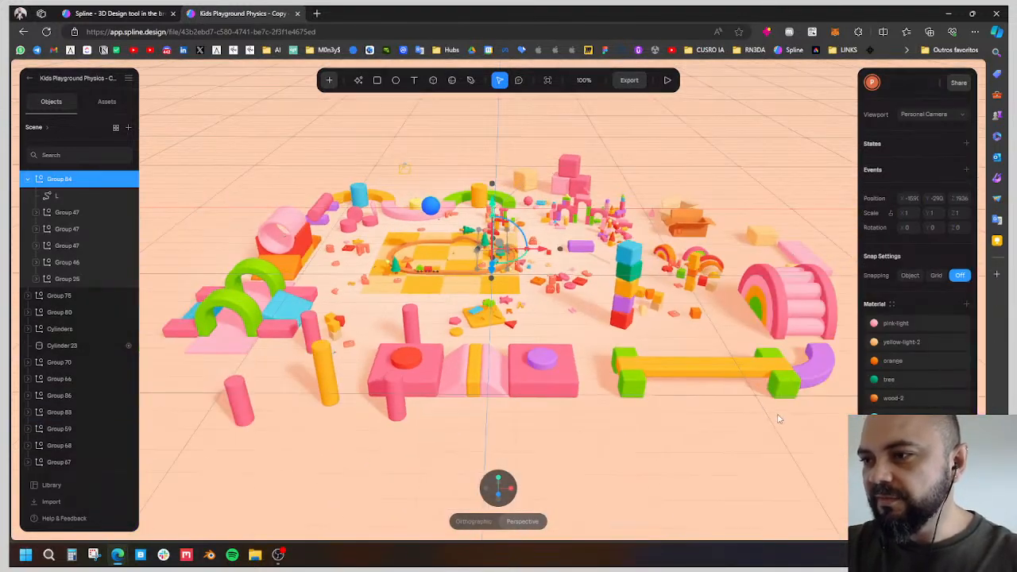
pyautogui.moveTo(614, 456); pyautogui.dragTo(648, 413, button='right')
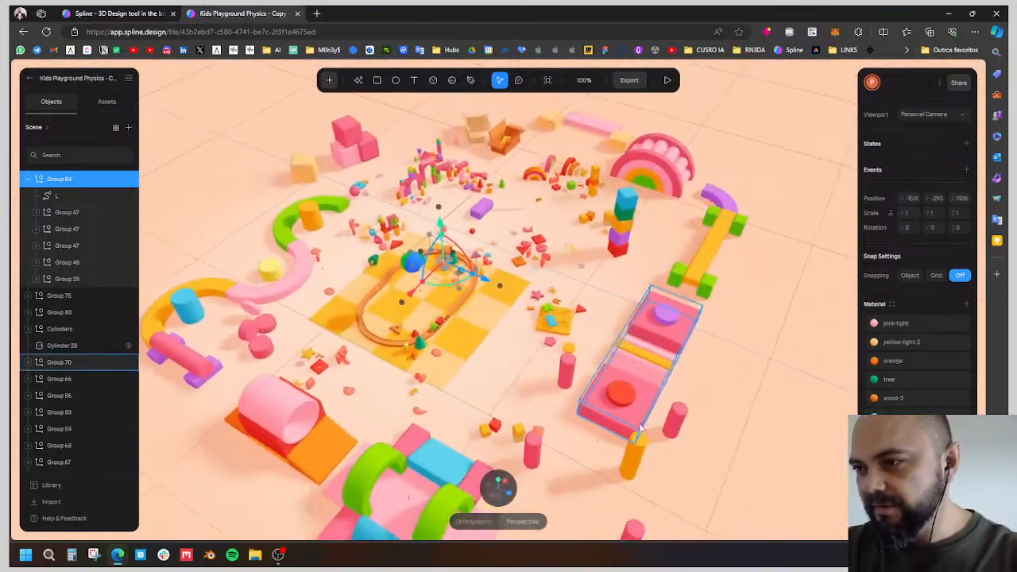
pyautogui.moveTo(621, 280); pyautogui.dragTo(611, 284)
pyautogui.moveTo(487, 334); pyautogui.dragTo(524, 298, button='middle')
pyautogui.click(237, 140)
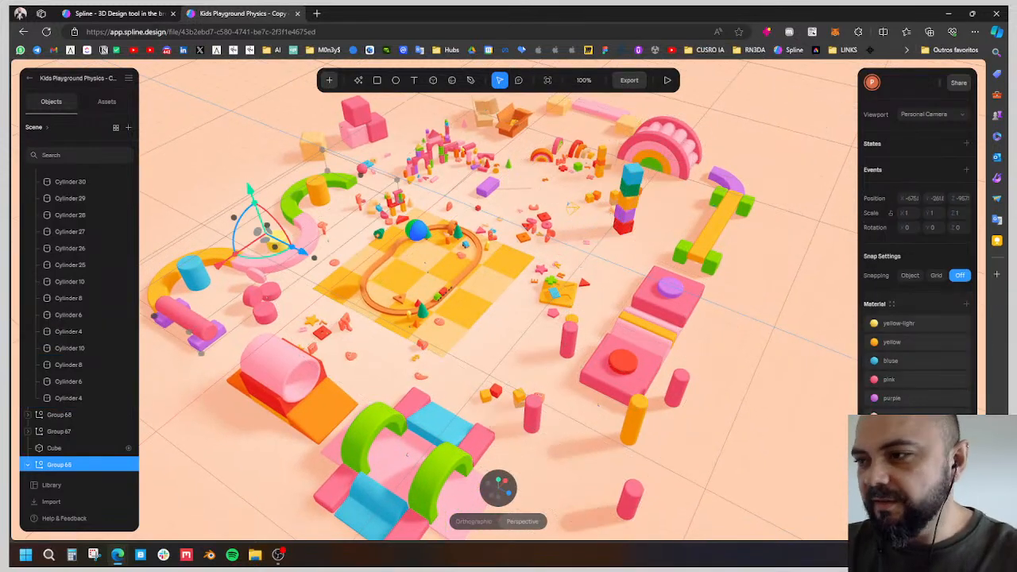
pyautogui.click(798, 364)
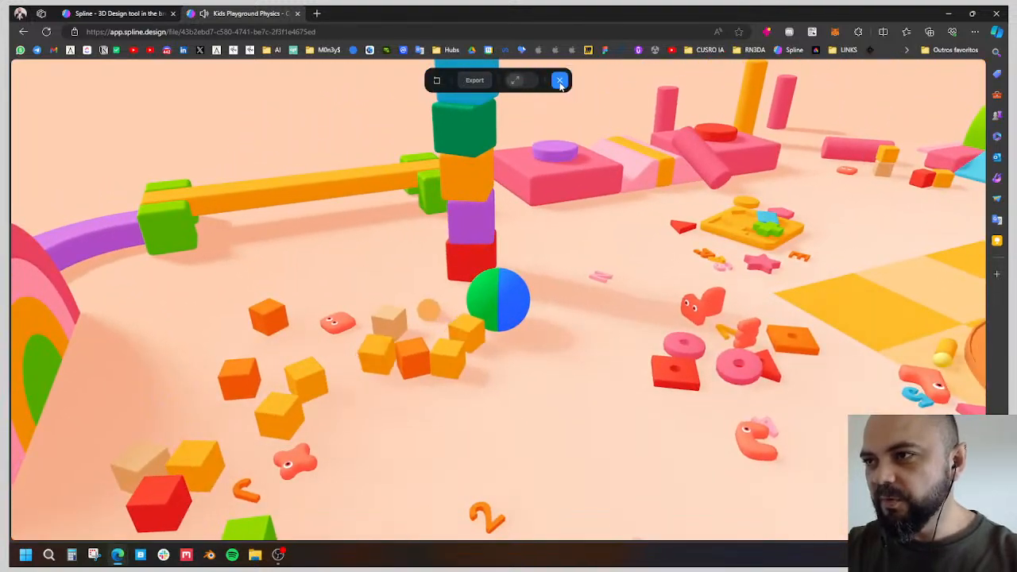
# Exit the play preview and remove the Game Controls event from the blue ball above the train track.
pyautogui.click(559, 80)
pyautogui.moveTo(838, 481); pyautogui.dragTo(510, 213, button='middle')
pyautogui.click(412, 217)
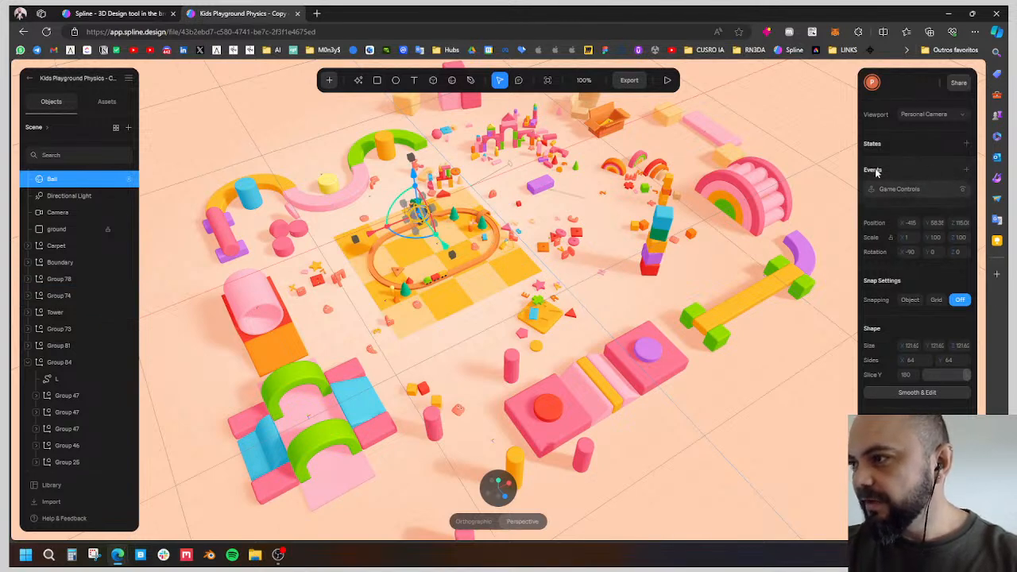
pyautogui.click(974, 191)
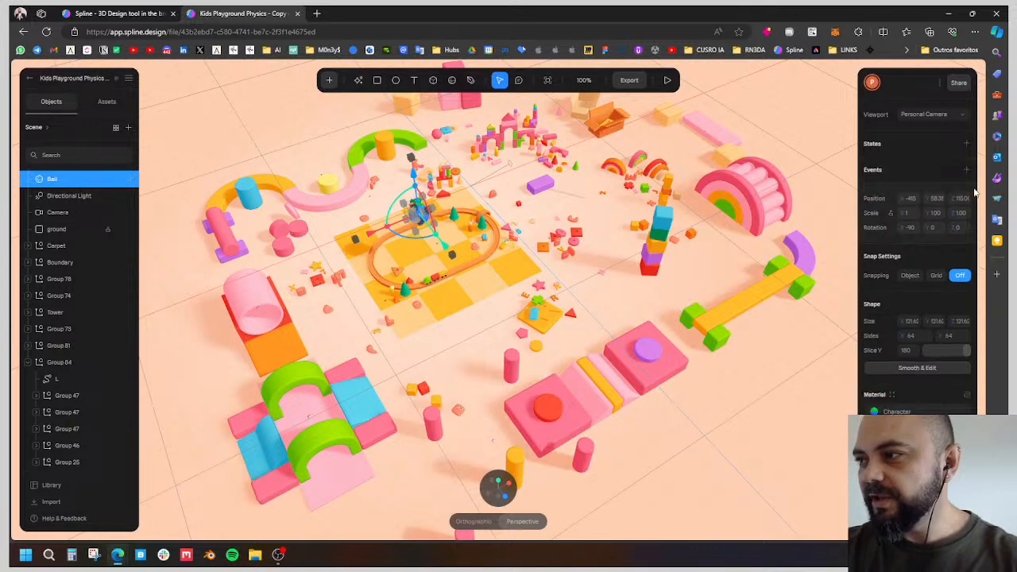
# Play the scene to check how the ball behaves without its game controls, and return to the editor.
pyautogui.click(666, 81)
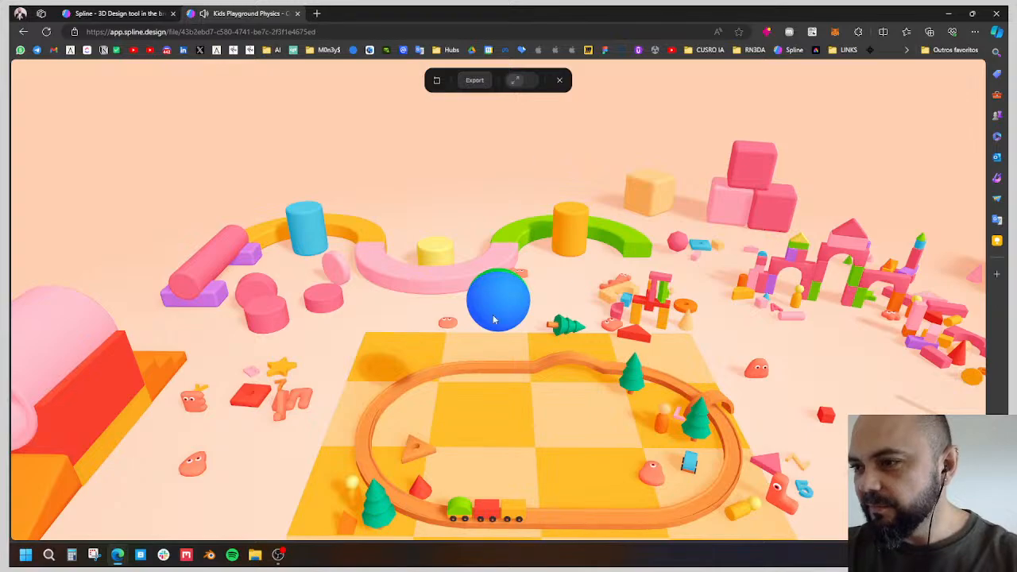
pyautogui.moveTo(499, 310)
pyautogui.mouseDown()
pyautogui.moveTo(570, 304)
pyautogui.moveTo(573, 262)
pyautogui.moveTo(486, 300)
pyautogui.mouseUp()
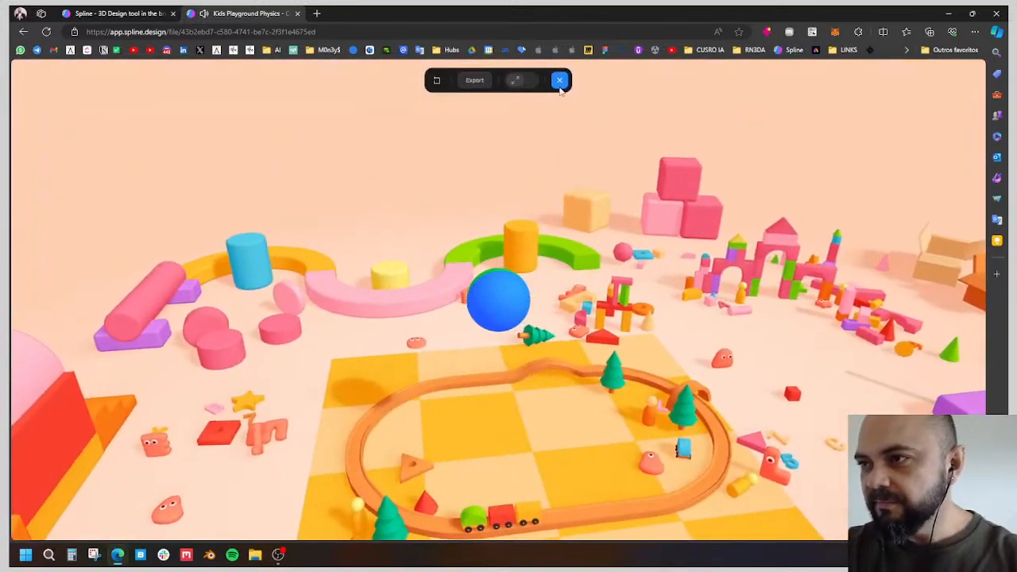
pyautogui.click(559, 80)
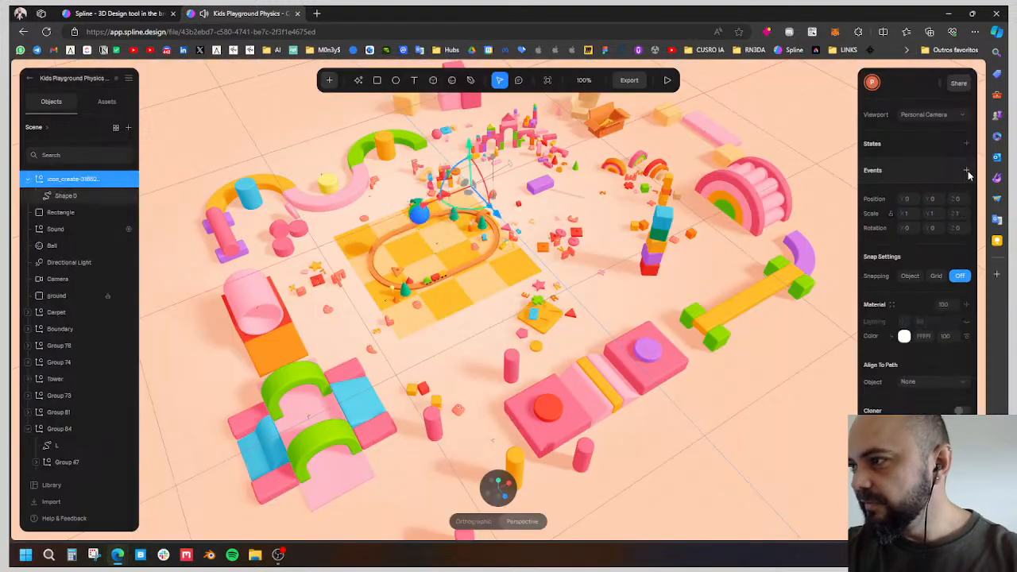
# Try a Game Controls event on the icon_create group in play mode and undo that event type.
pyautogui.click(965, 171)
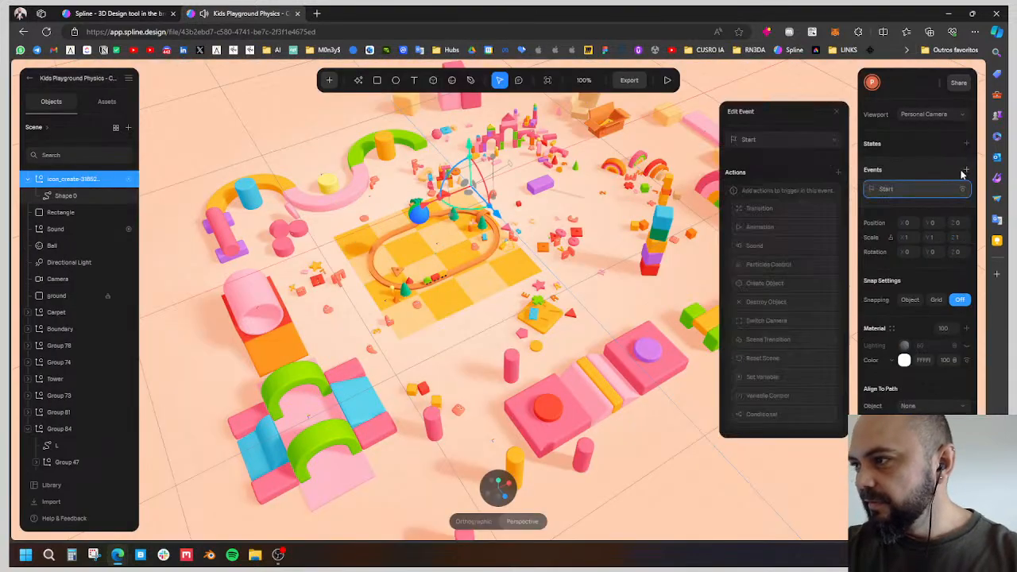
pyautogui.click(769, 140)
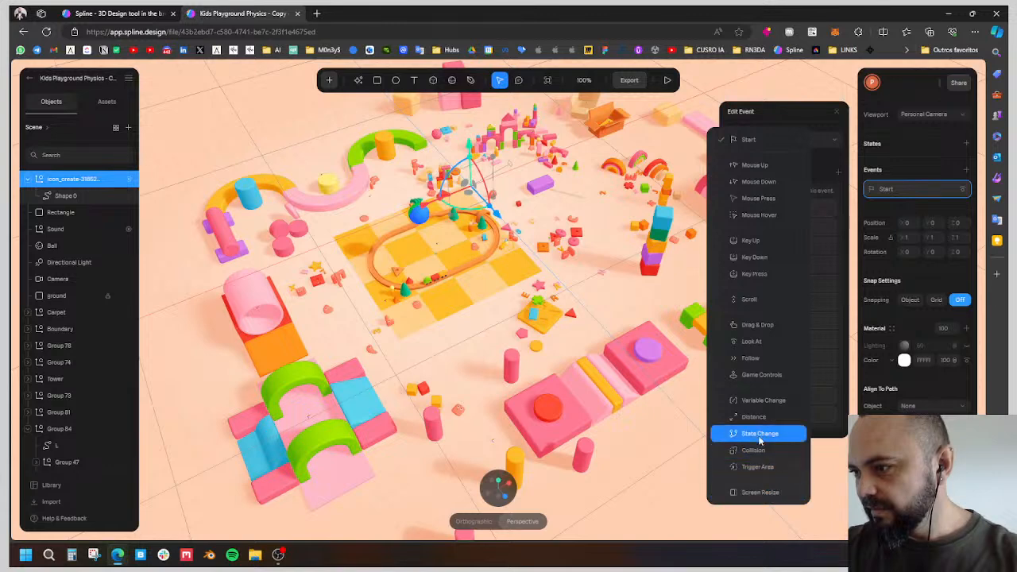
pyautogui.click(755, 376)
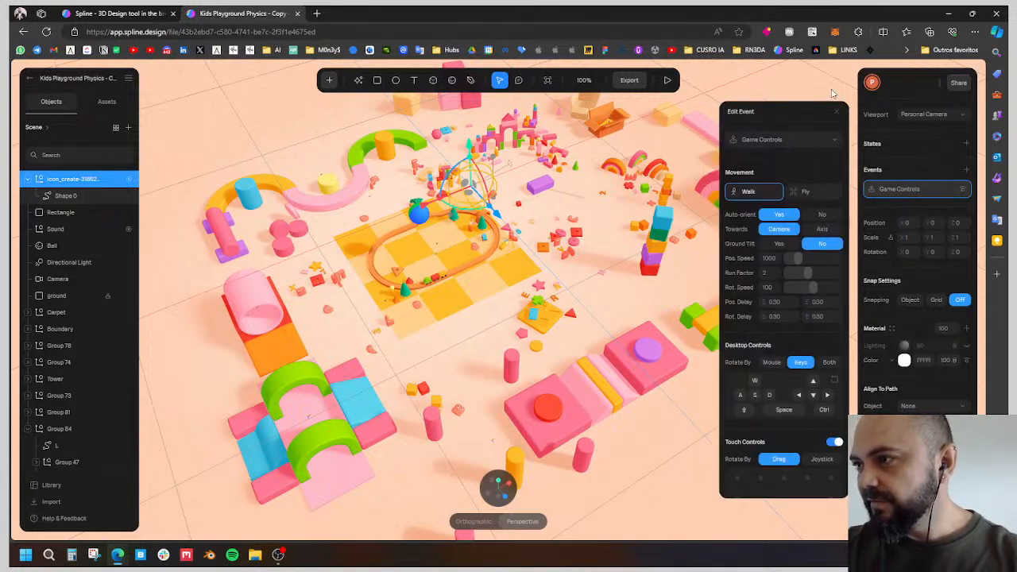
pyautogui.click(806, 87)
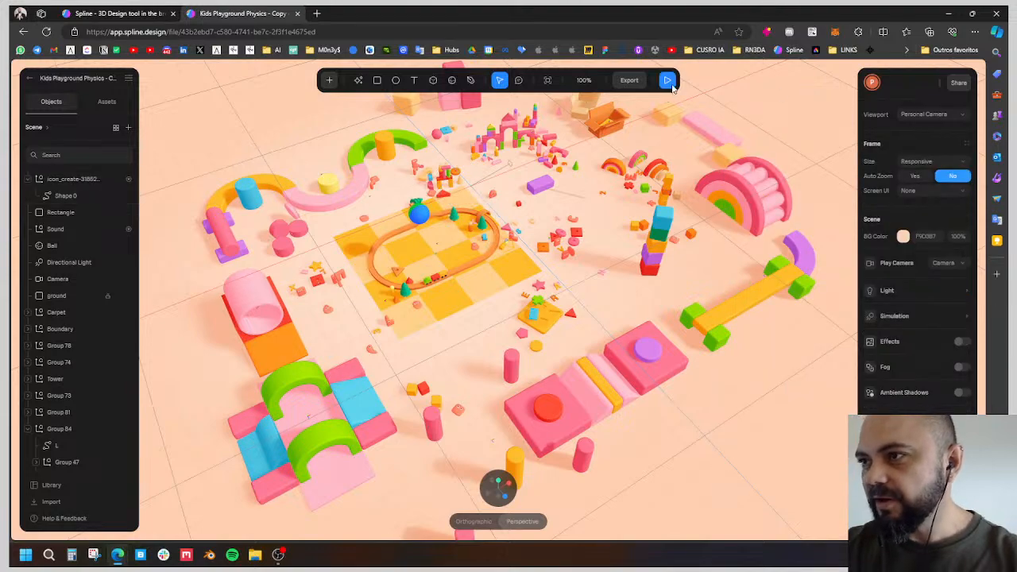
pyautogui.click(667, 81)
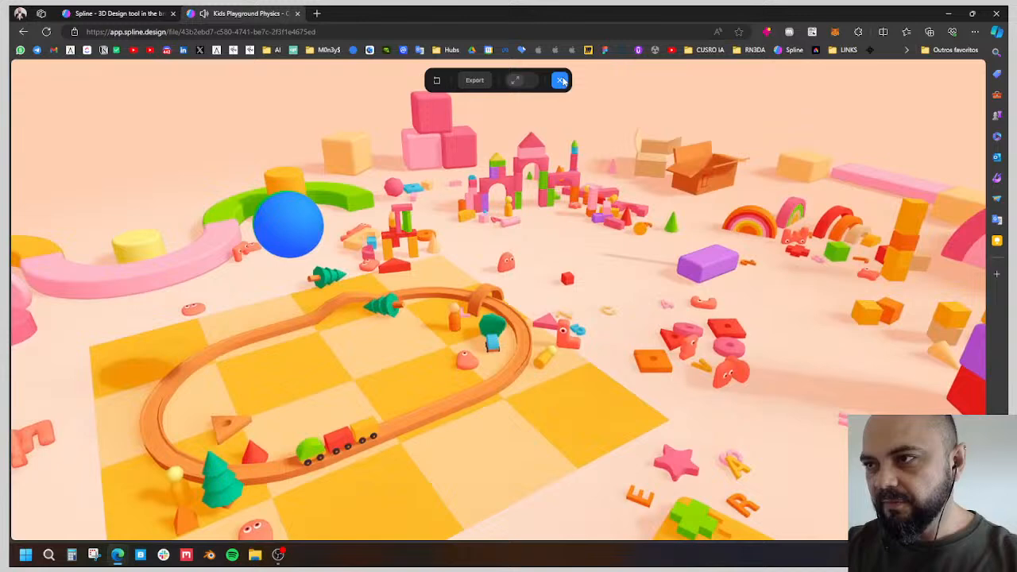
pyautogui.click(559, 81)
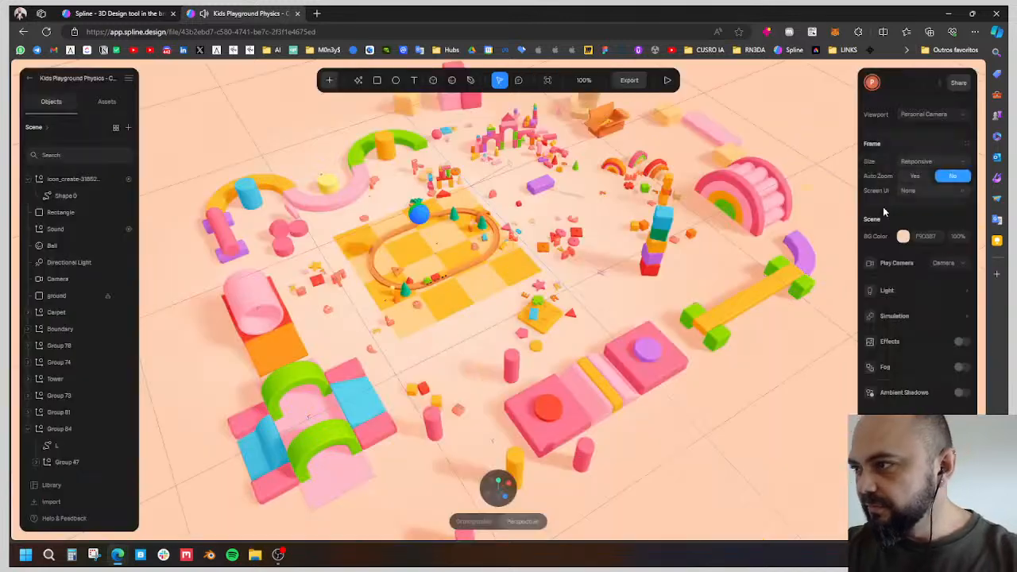
pyautogui.hotkey('ctrl', 'z')
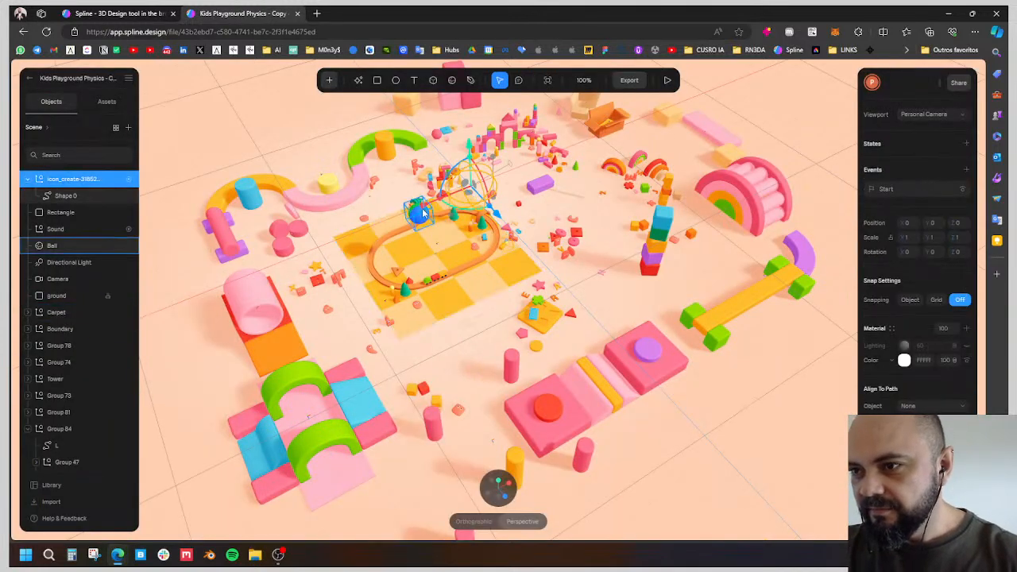
# Add a Game Controls event to the blue ball above the train track.
pyautogui.click(416, 219)
pyautogui.click(547, 278)
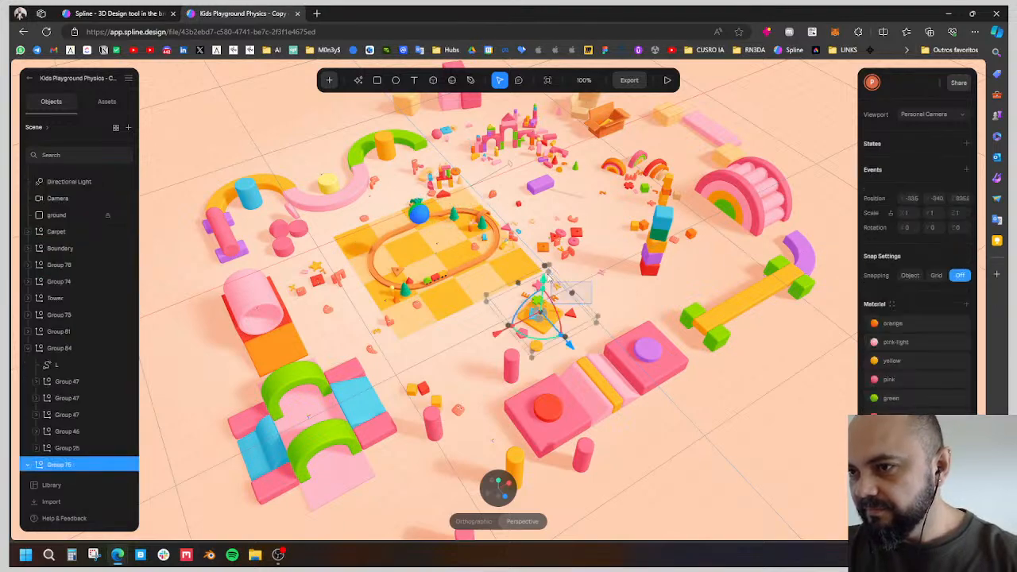
pyautogui.click(419, 218)
pyautogui.moveTo(524, 382); pyautogui.dragTo(528, 338, button='middle')
pyautogui.click(465, 175)
pyautogui.click(421, 203)
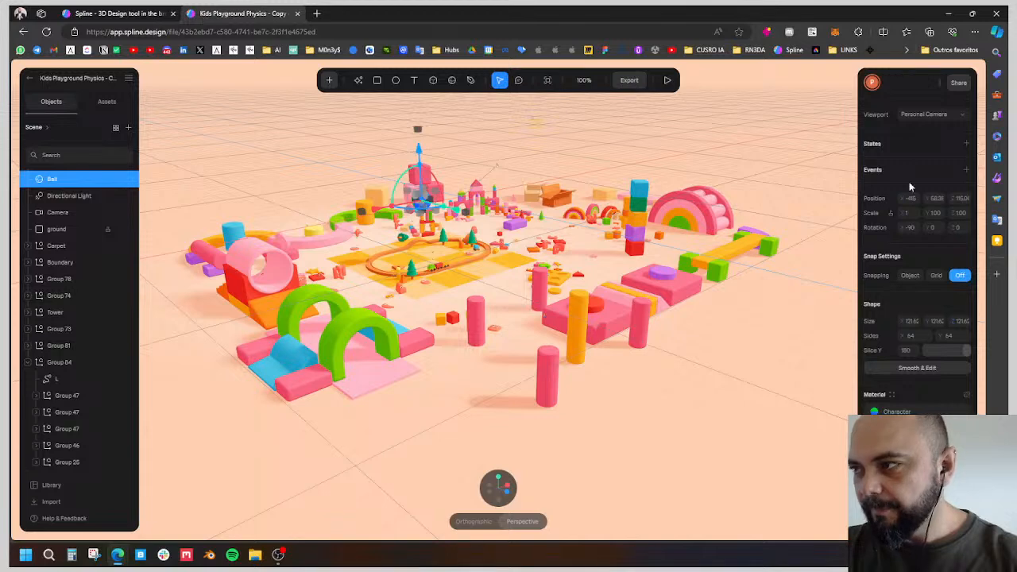
pyautogui.click(966, 170)
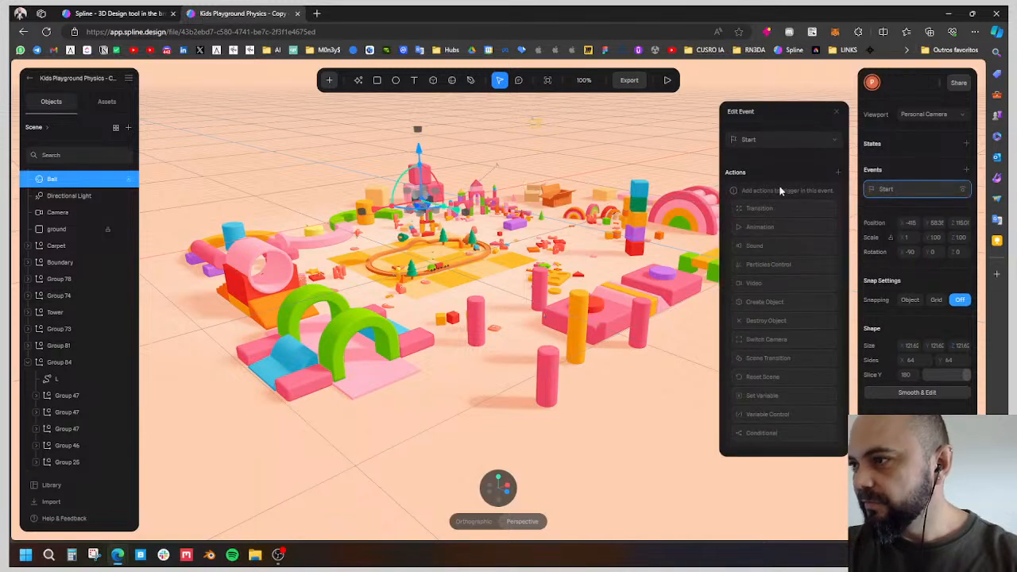
pyautogui.click(773, 142)
pyautogui.click(750, 376)
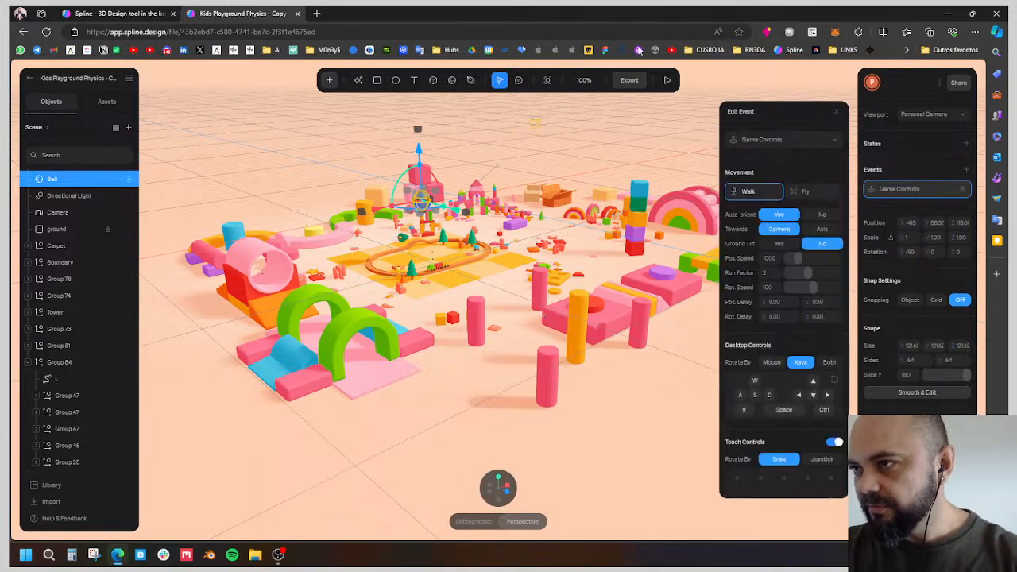
# Play the scene and steer the ball around the train track with its movement controls.
pyautogui.click(668, 81)
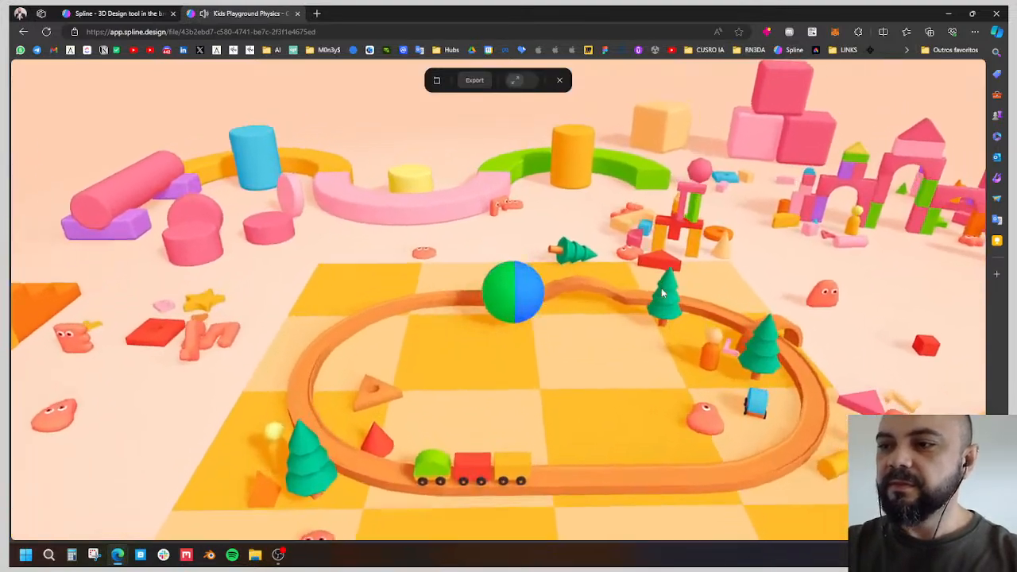
pyautogui.press('a')
pyautogui.press('w')
pyautogui.press('d')
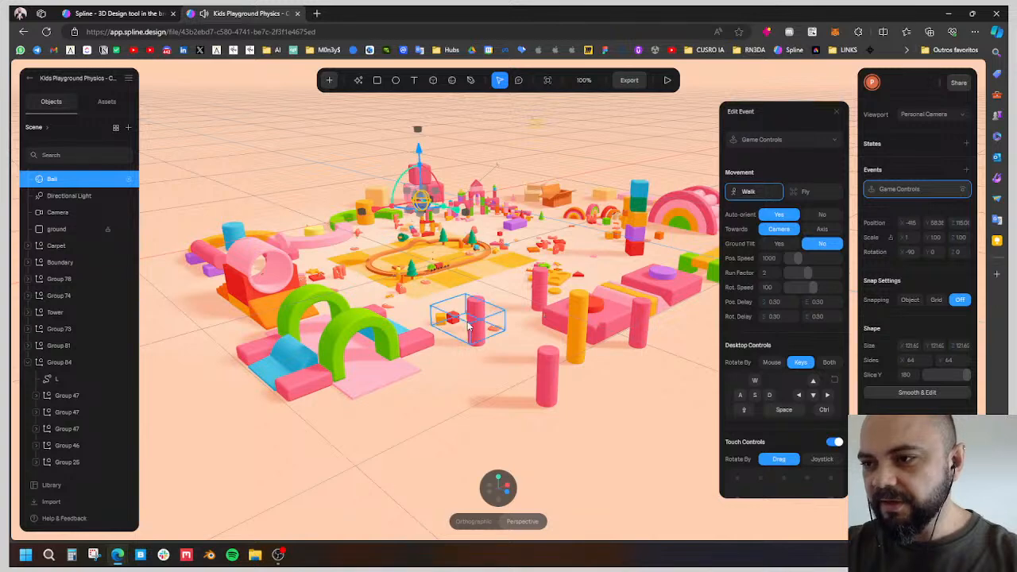
# Remove the newly added Game Controls event from the ball again.
pyautogui.click(481, 308)
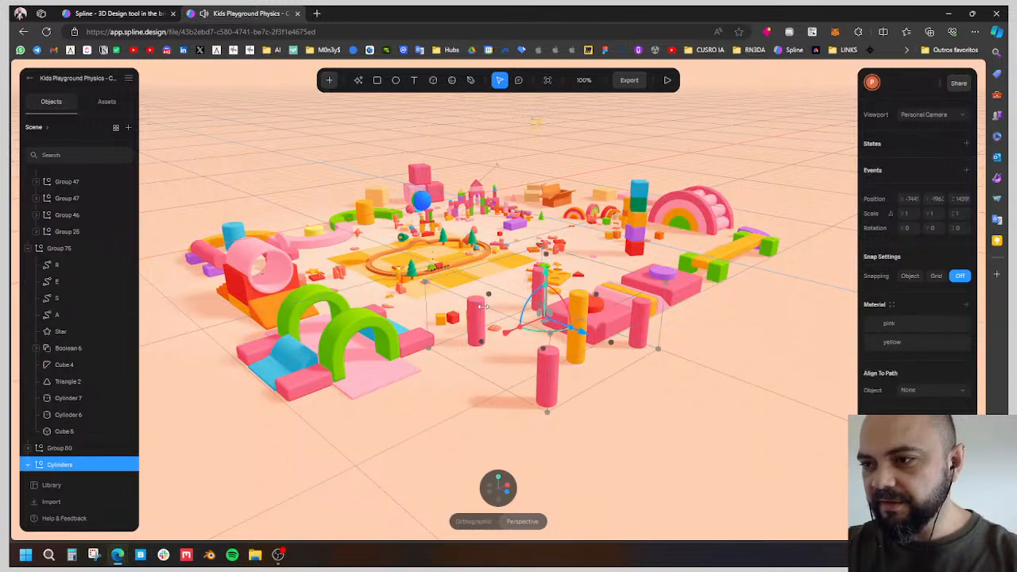
pyautogui.click(420, 200)
pyautogui.click(963, 189)
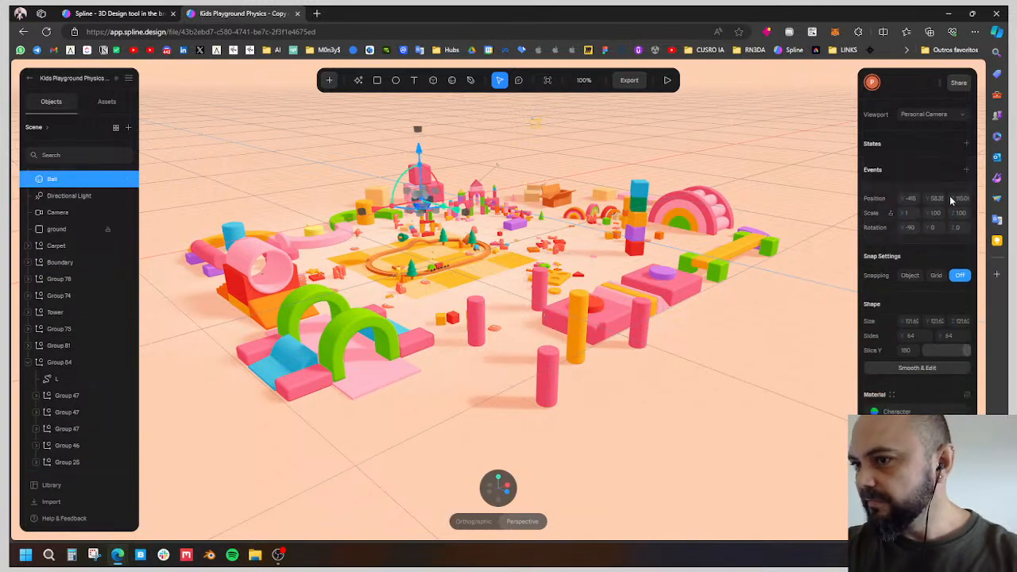
# Duplicate the pink cylinder beside the two small cubes and move the copy to the edge of the train track carpet.
pyautogui.scroll(8, 471, 237)
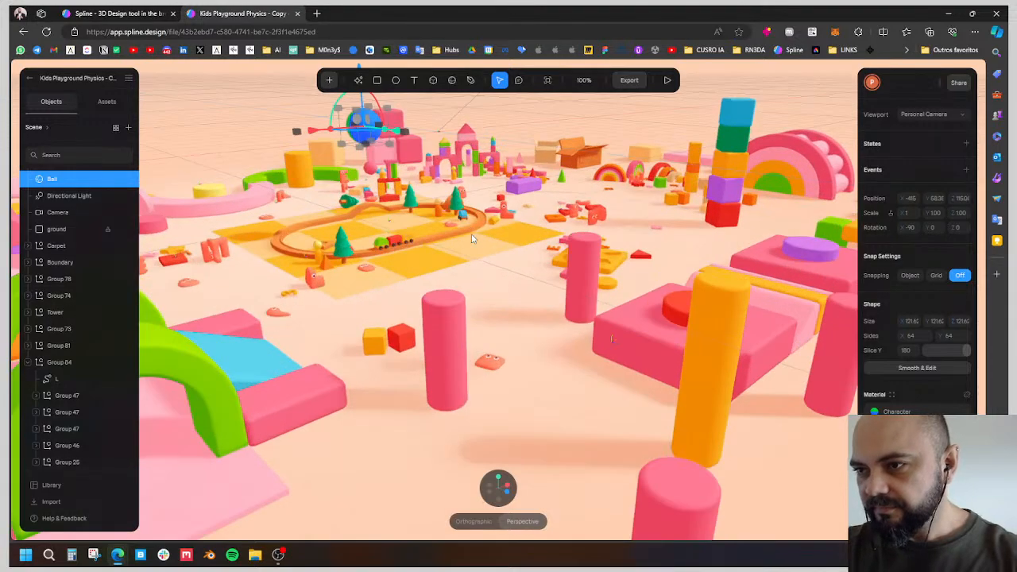
pyautogui.click(294, 228)
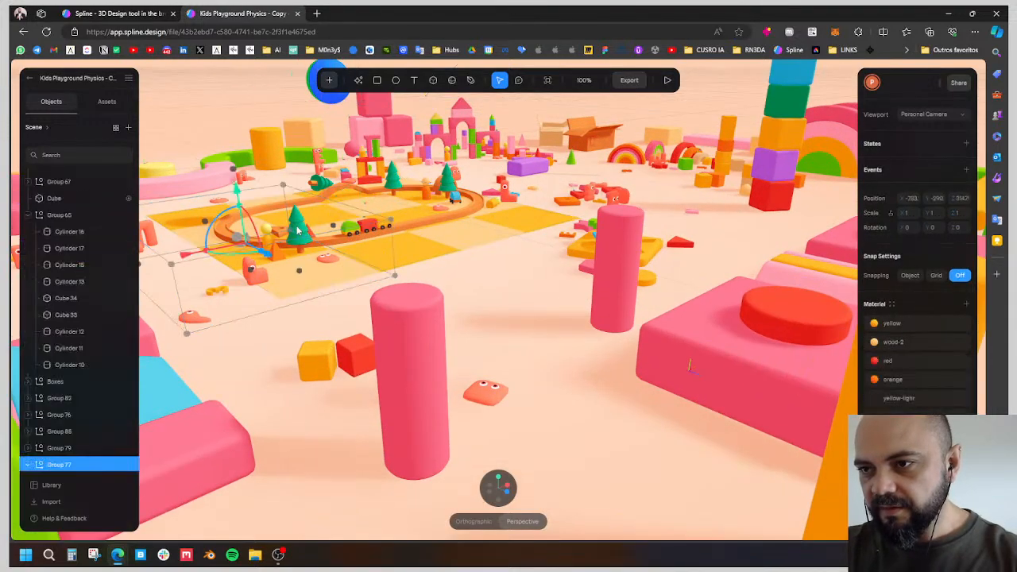
pyautogui.click(394, 183)
pyautogui.click(409, 339)
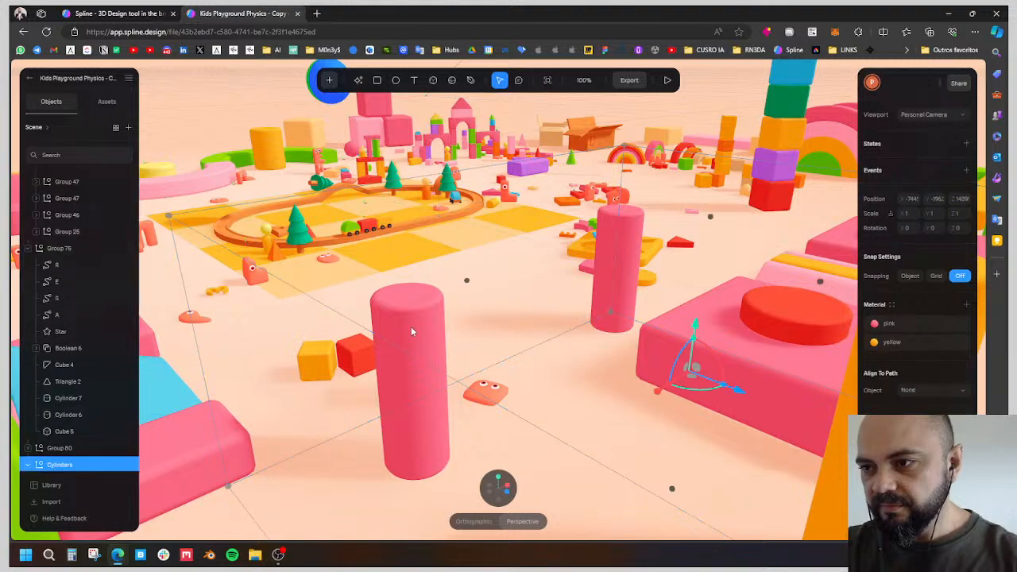
pyautogui.scroll(-5, 414, 326)
pyautogui.click(446, 316)
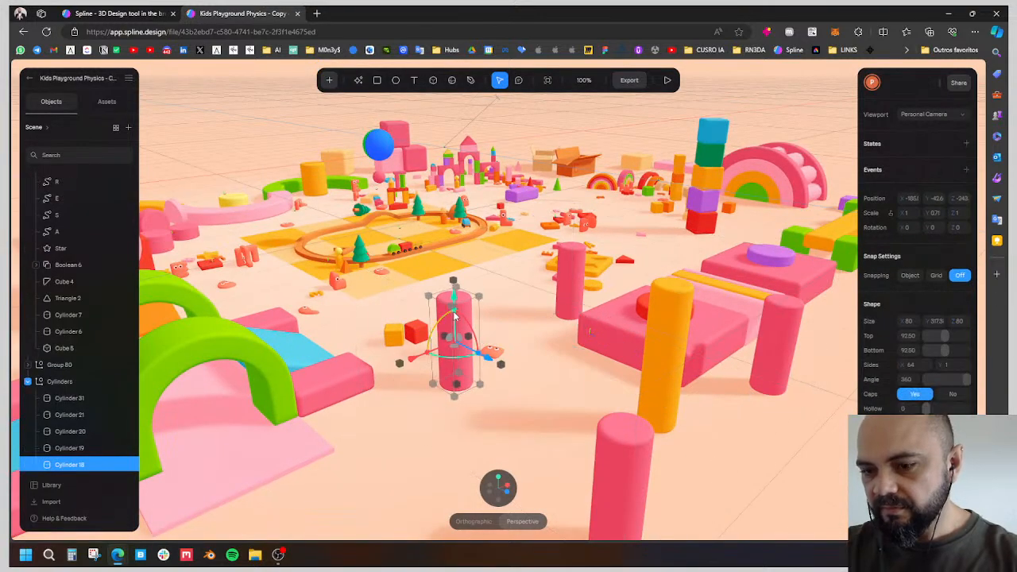
pyautogui.click(486, 283)
pyautogui.click(453, 333)
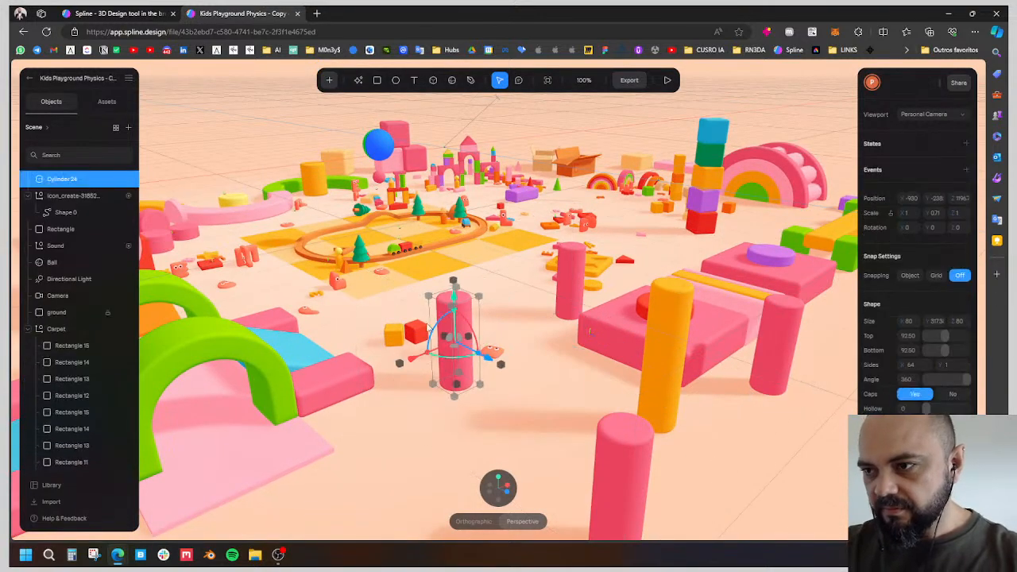
pyautogui.moveTo(465, 353); pyautogui.dragTo(479, 255)
# Add a Game Controls event to the duplicated pink cylinder.
pyautogui.click(965, 170)
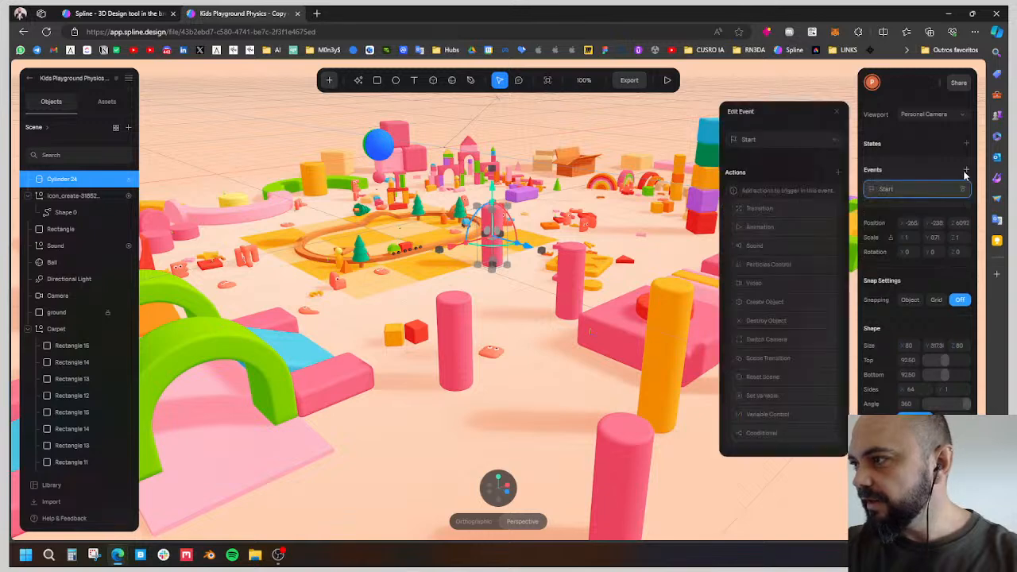
pyautogui.click(794, 140)
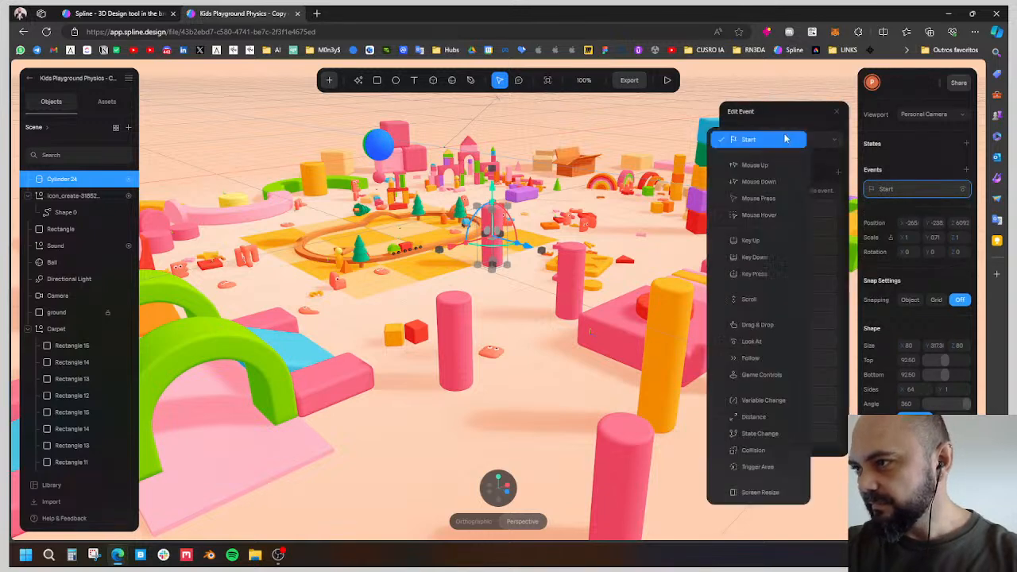
pyautogui.click(759, 380)
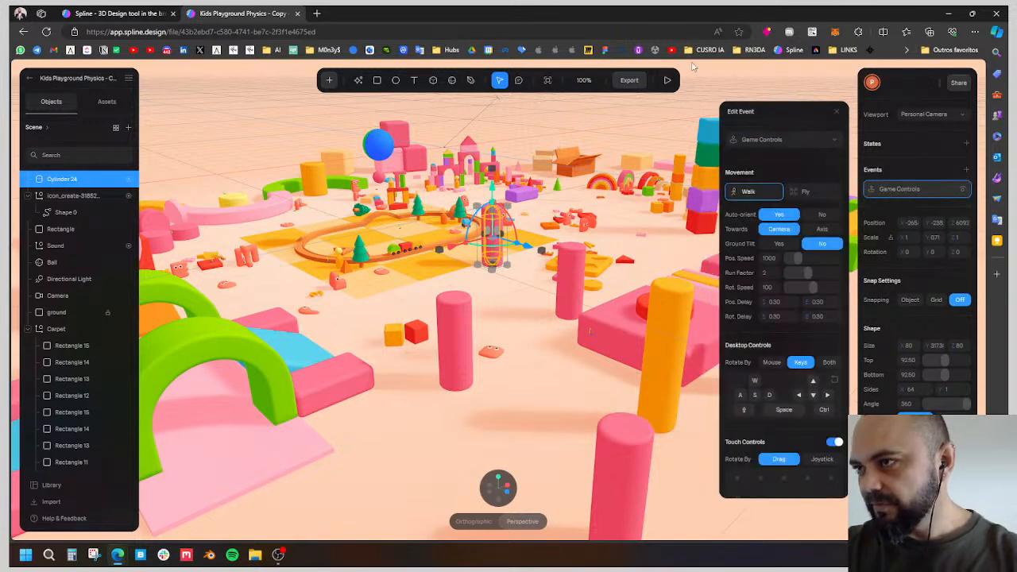
# Play the scene to test the movement controls of the duplicated pink cylinder, and return to editing.
pyautogui.click(667, 81)
pyautogui.press('w')
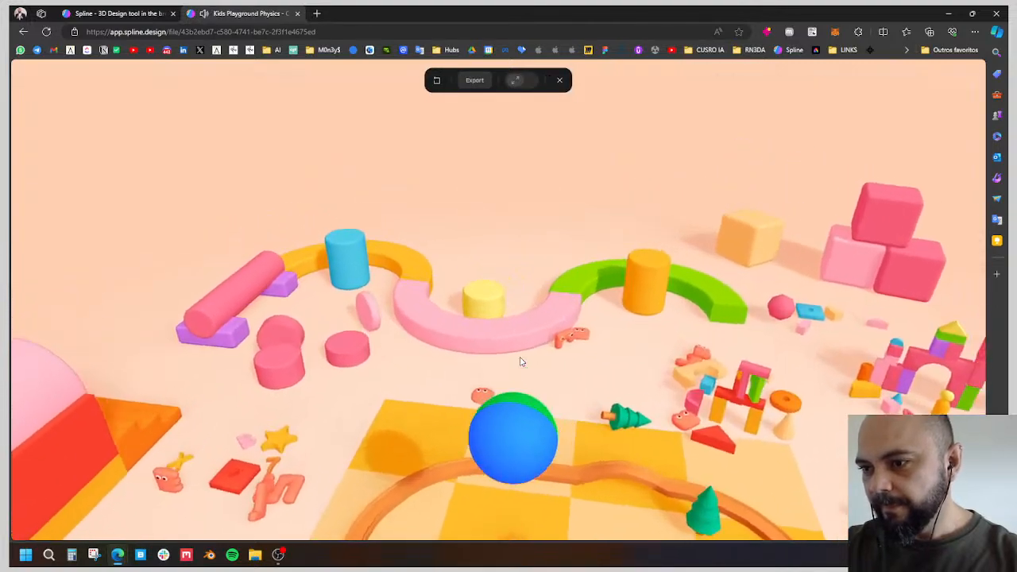
pyautogui.press('d')
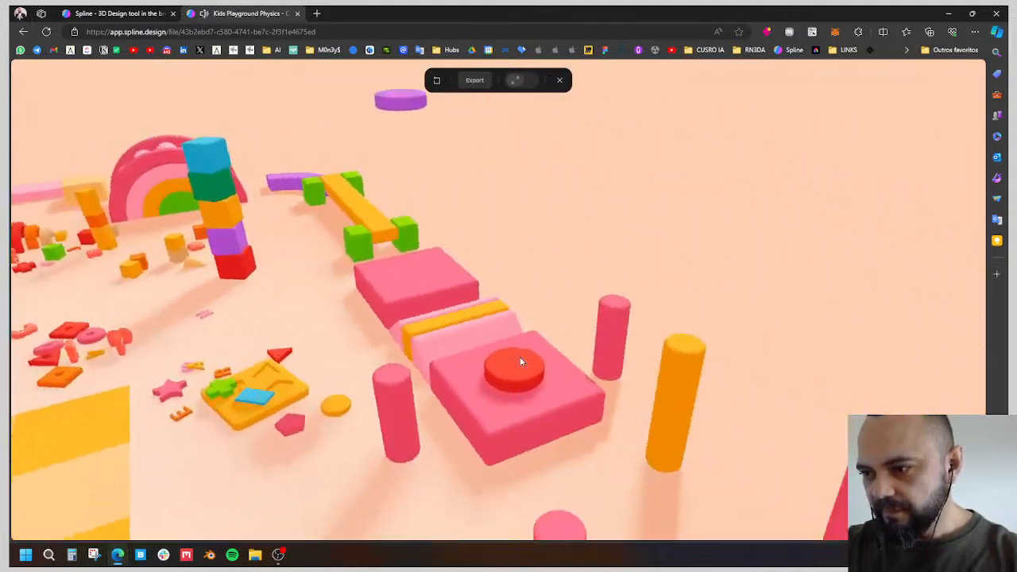
pyautogui.press('a')
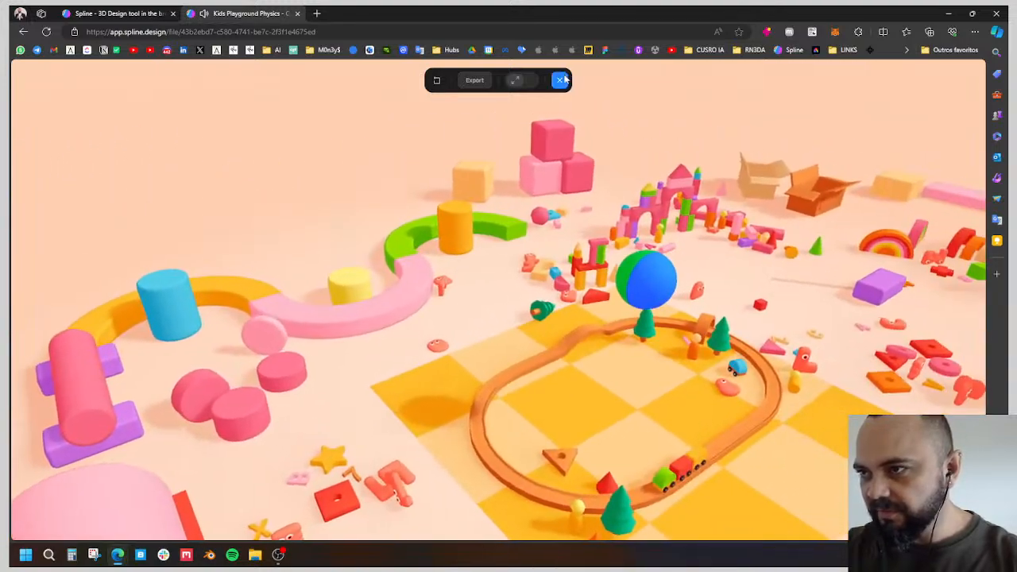
pyautogui.click(559, 80)
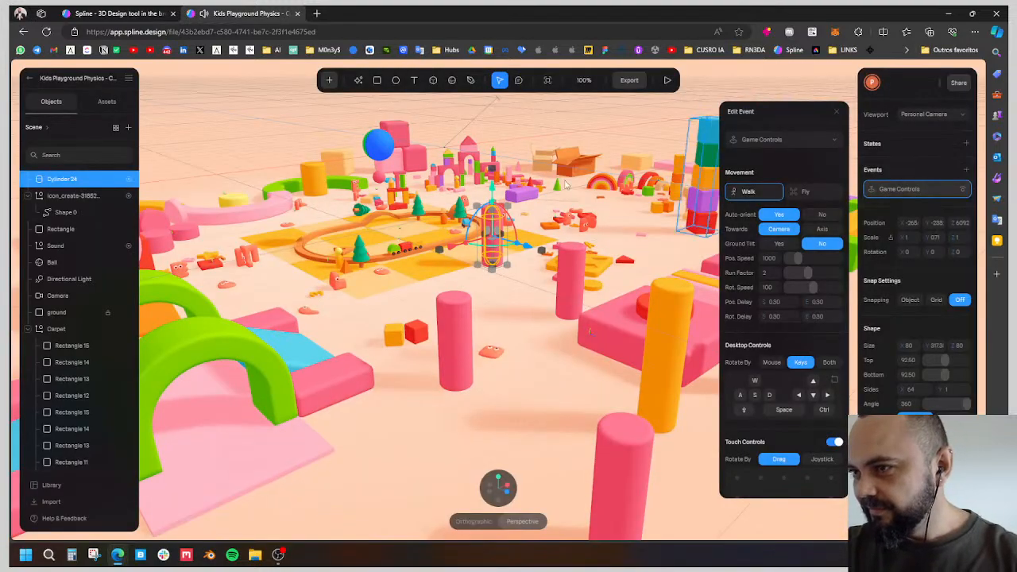
# Move the pink cylinder copy inside the train track loop and play the scene, steering it into the orange cylinder and back onto the carpet.
pyautogui.moveTo(524, 252); pyautogui.dragTo(425, 214)
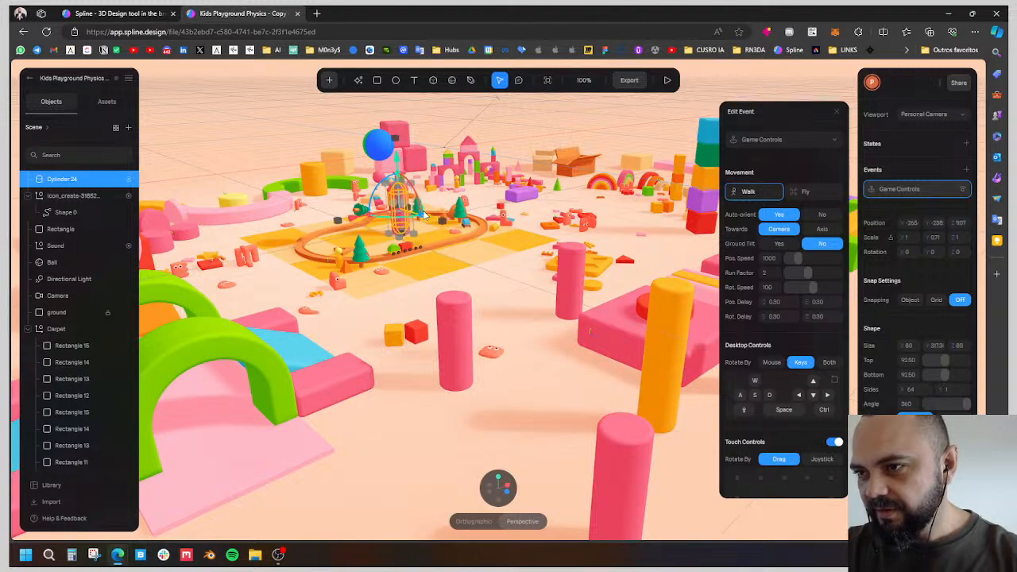
pyautogui.click(667, 81)
pyautogui.press('a')
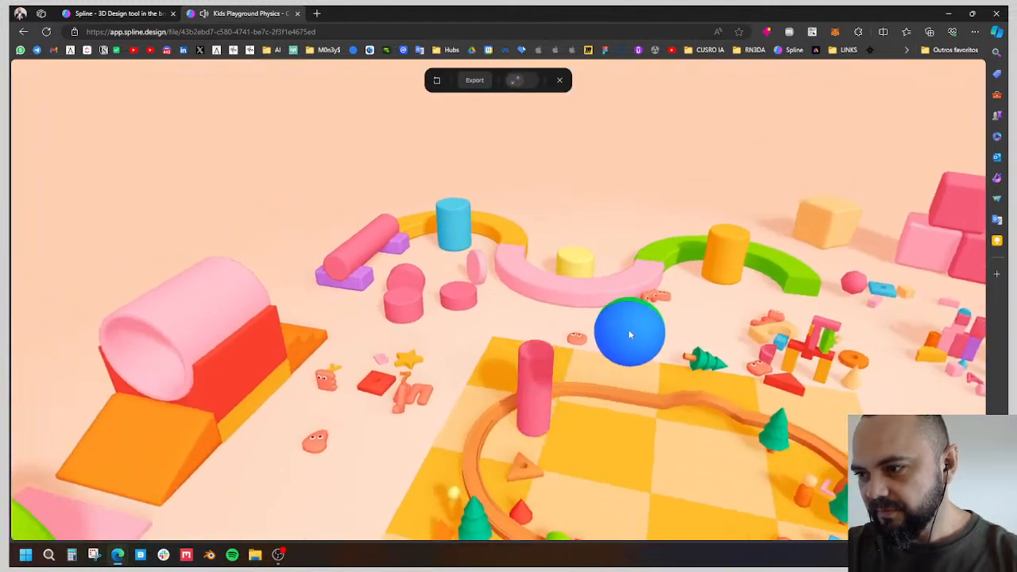
pyautogui.press('d')
pyautogui.press('w')
pyautogui.press('a')
pyautogui.press('d')
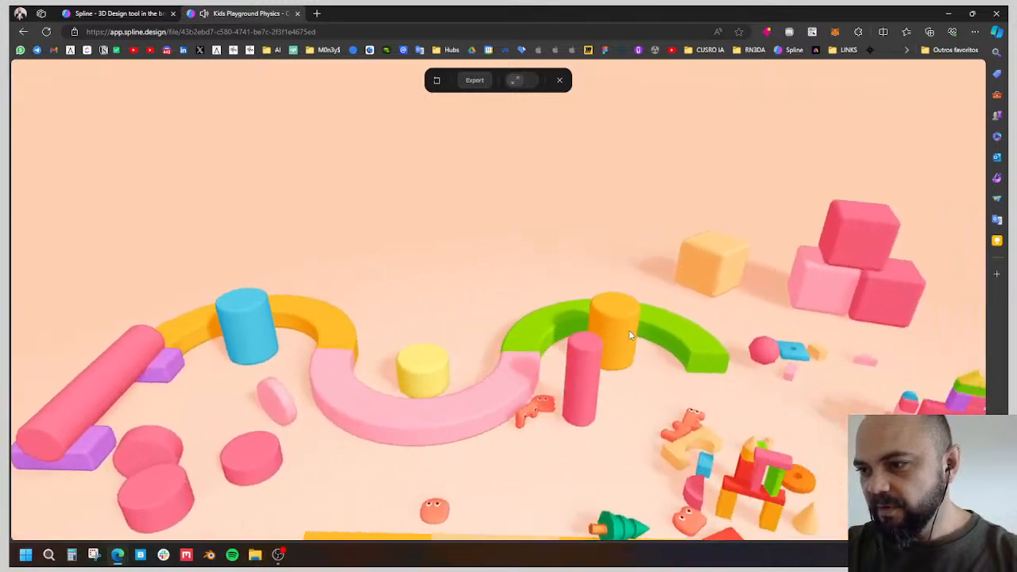
pyautogui.press('w')
pyautogui.press('s')
pyautogui.press('a')
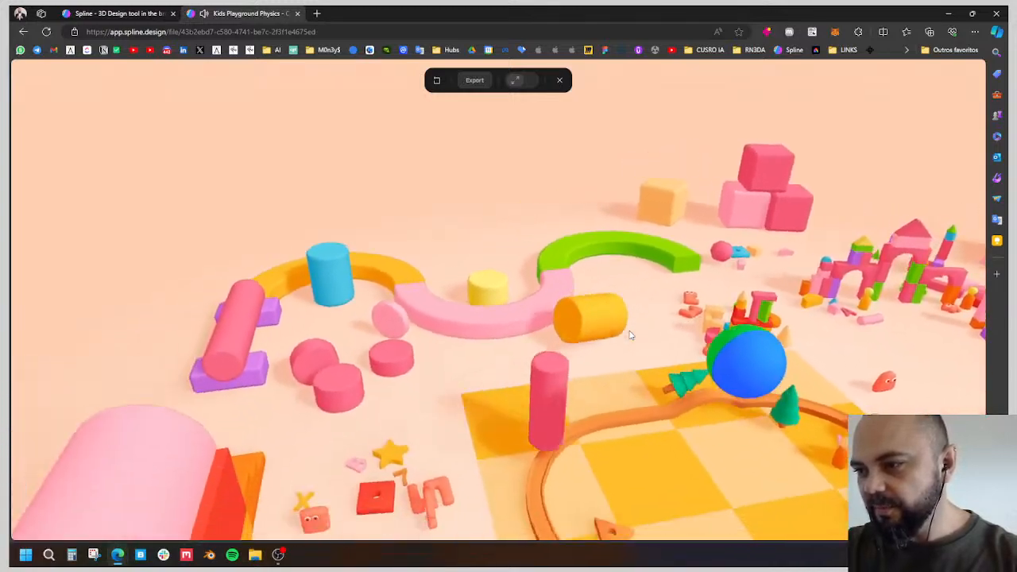
pyautogui.press('d')
pyautogui.press('w')
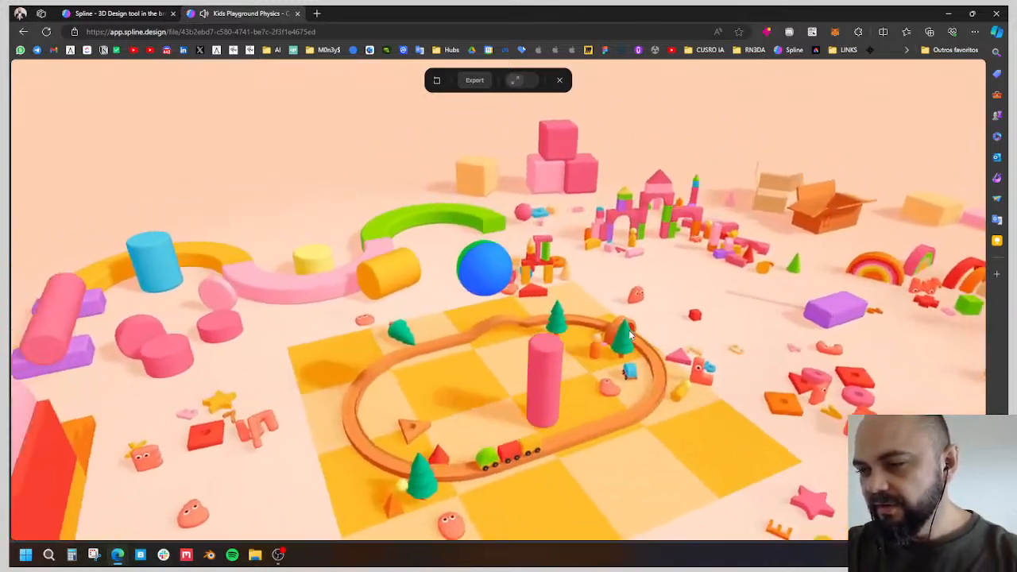
pyautogui.press('s')
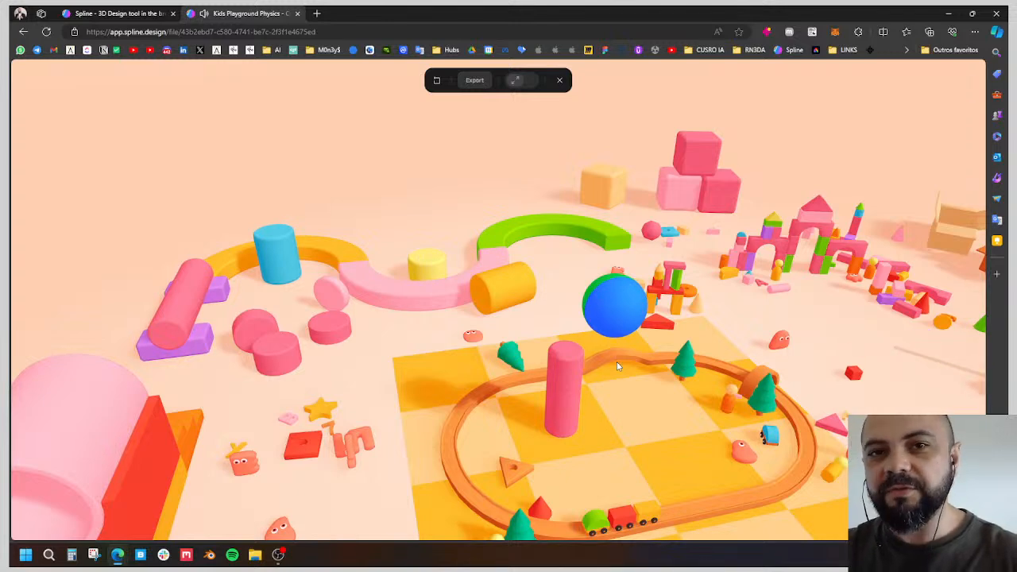
# Steer the pink cylinder through the small block tower, the toy castle and the cardboard boxes to knock the pieces over.
pyautogui.press('w')
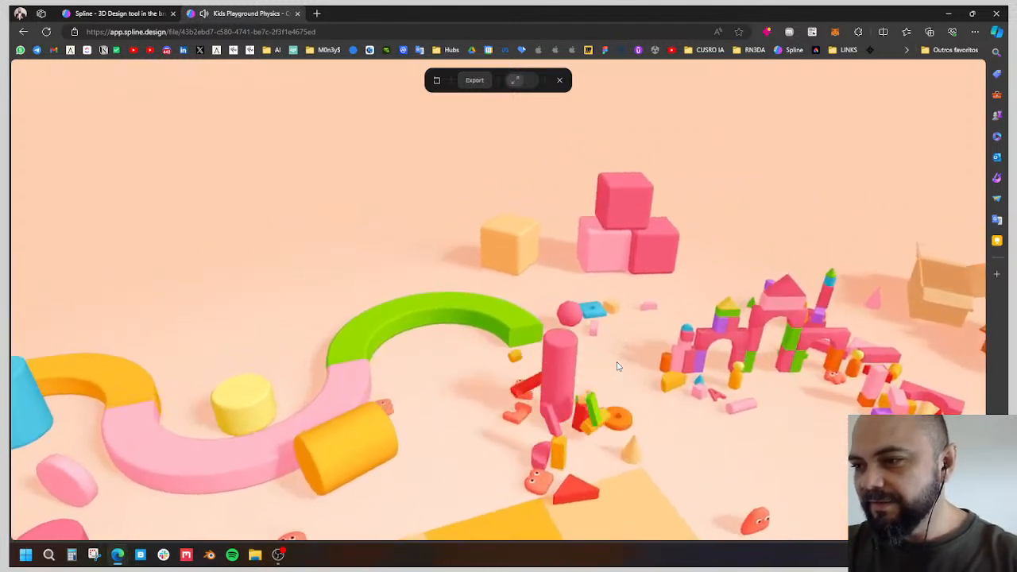
pyautogui.press('w')
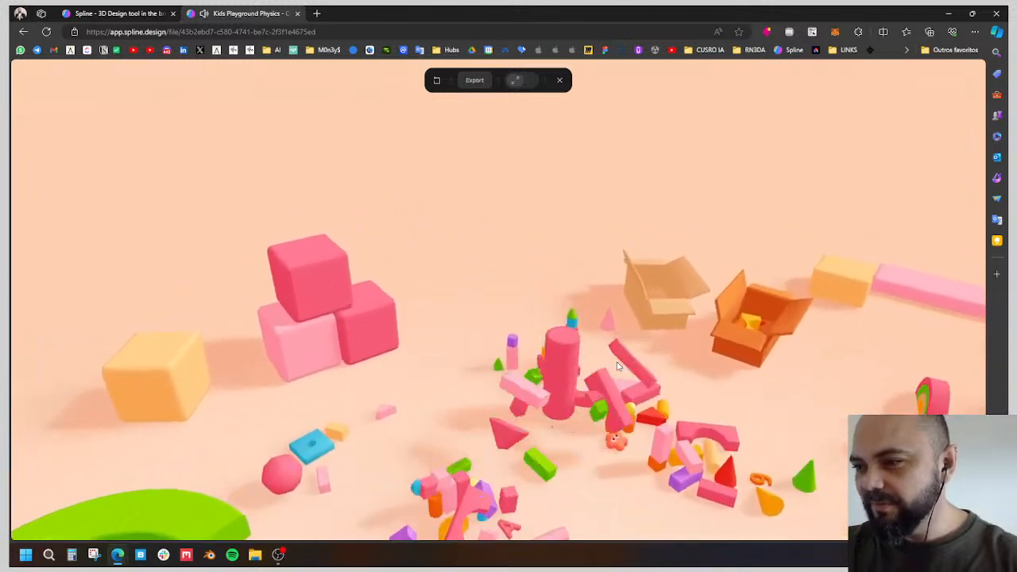
pyautogui.press('w')
pyautogui.press('d')
pyautogui.press('s')
pyautogui.press('a')
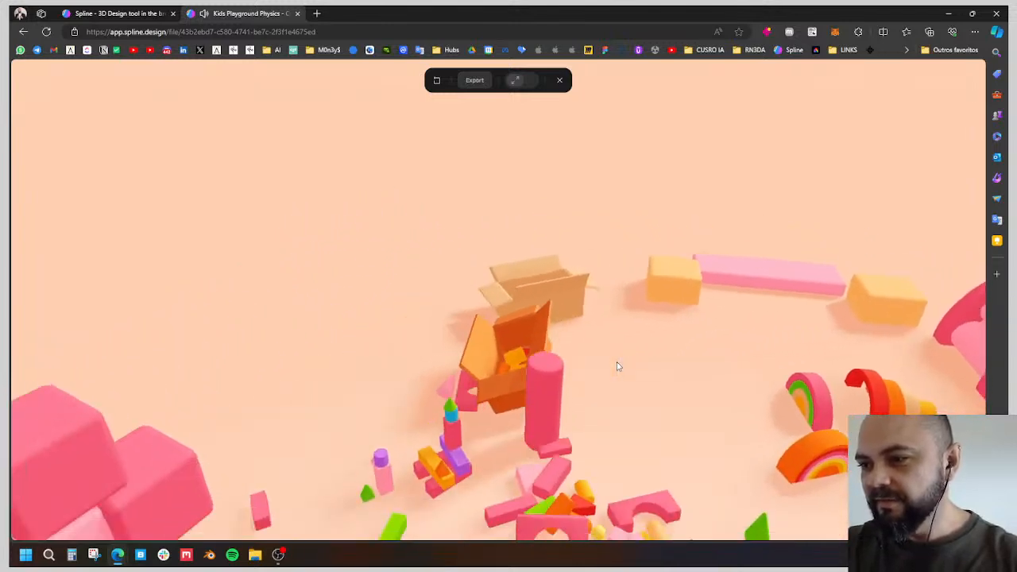
pyautogui.press('w')
pyautogui.press('d')
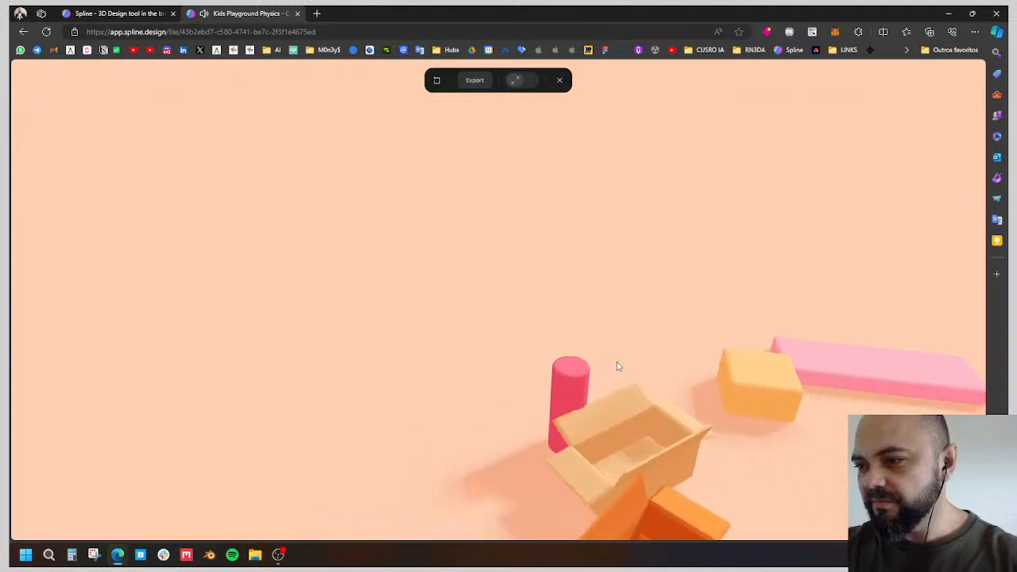
pyautogui.press('s')
pyautogui.press('s')
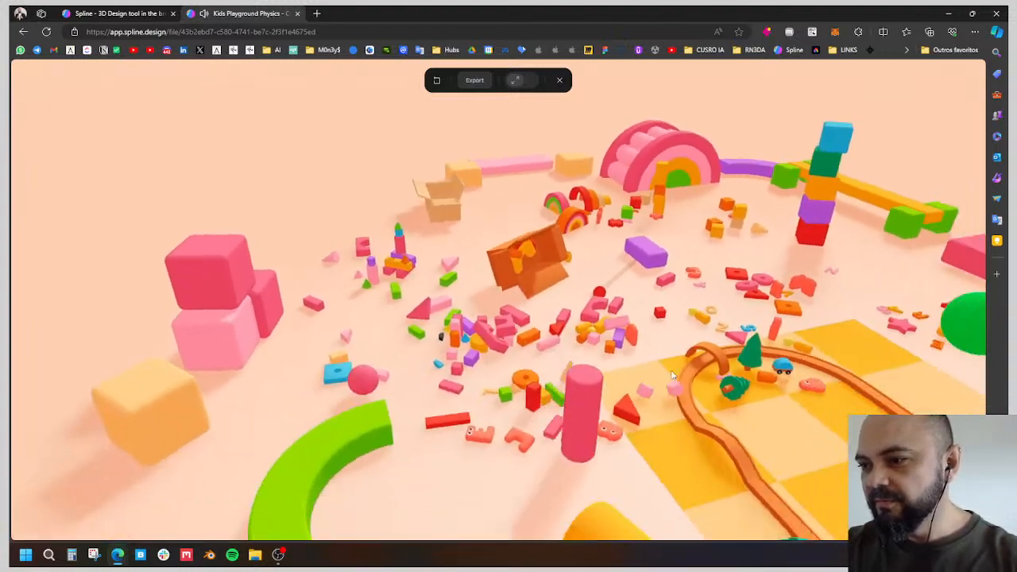
# Steer the pink cylinder around the train track carpet, make it jump several times, and exit play mode.
pyautogui.press('d')
pyautogui.press('w')
pyautogui.press('d')
pyautogui.press('space')
pyautogui.press('d')
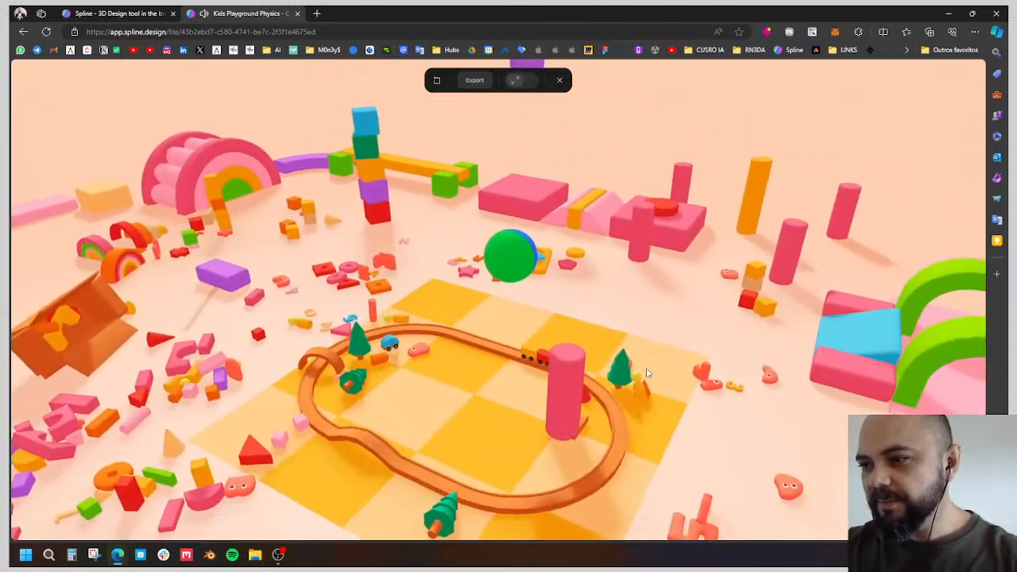
pyautogui.press('a')
pyautogui.press('w')
pyautogui.press('d')
pyautogui.press('space')
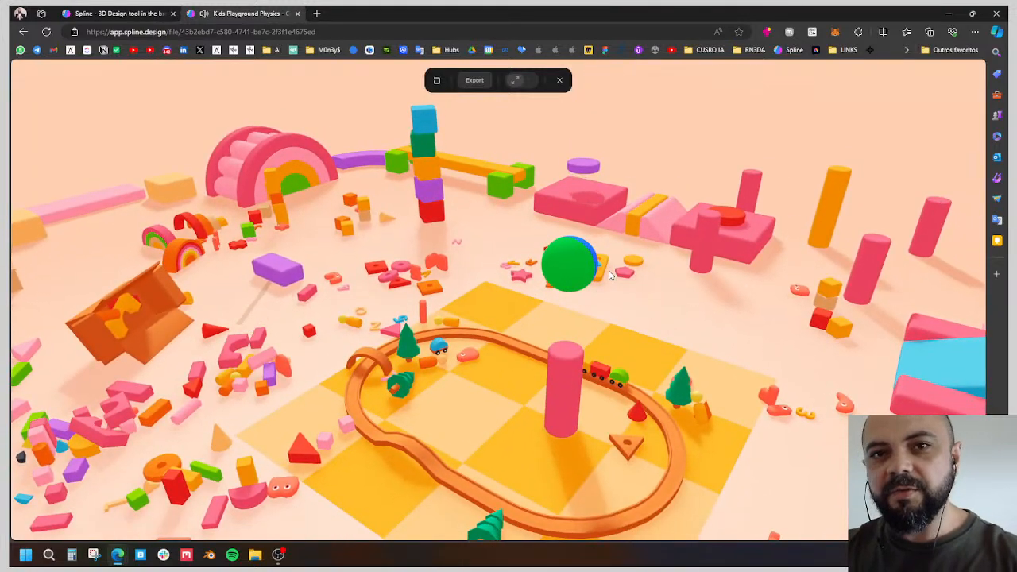
pyautogui.press('a')
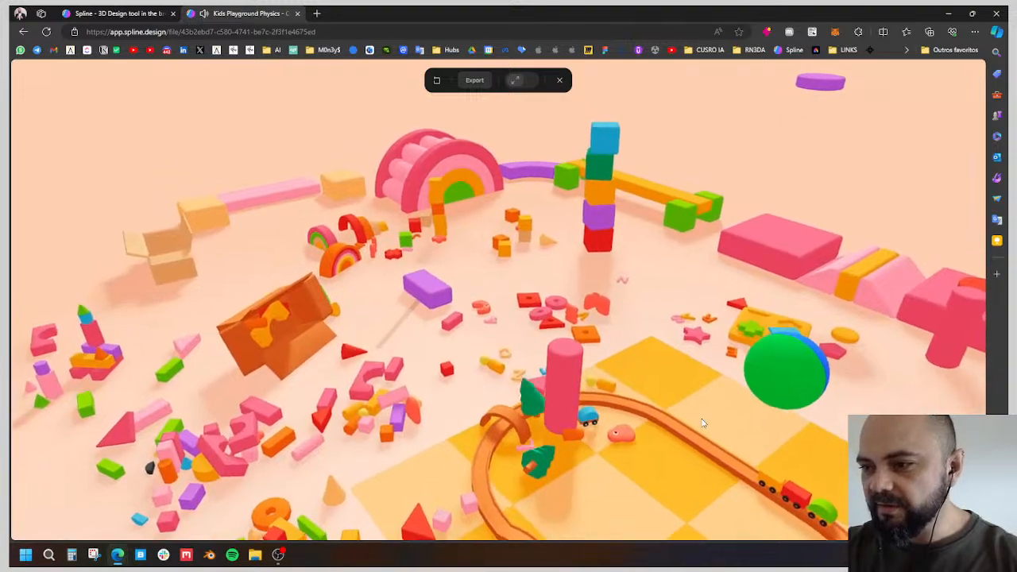
pyautogui.press('d')
pyautogui.press('space')
pyautogui.press('s')
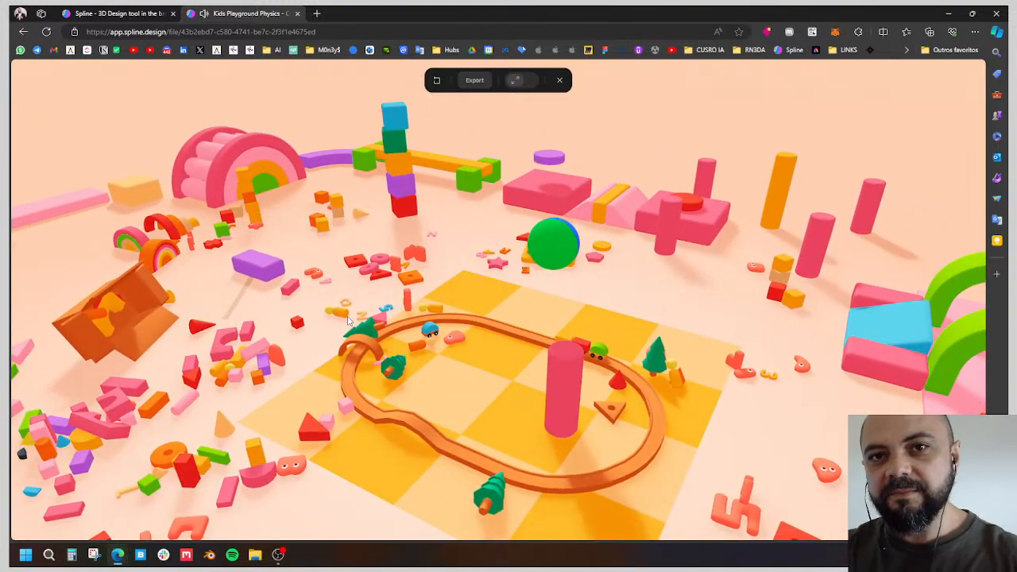
pyautogui.click(559, 81)
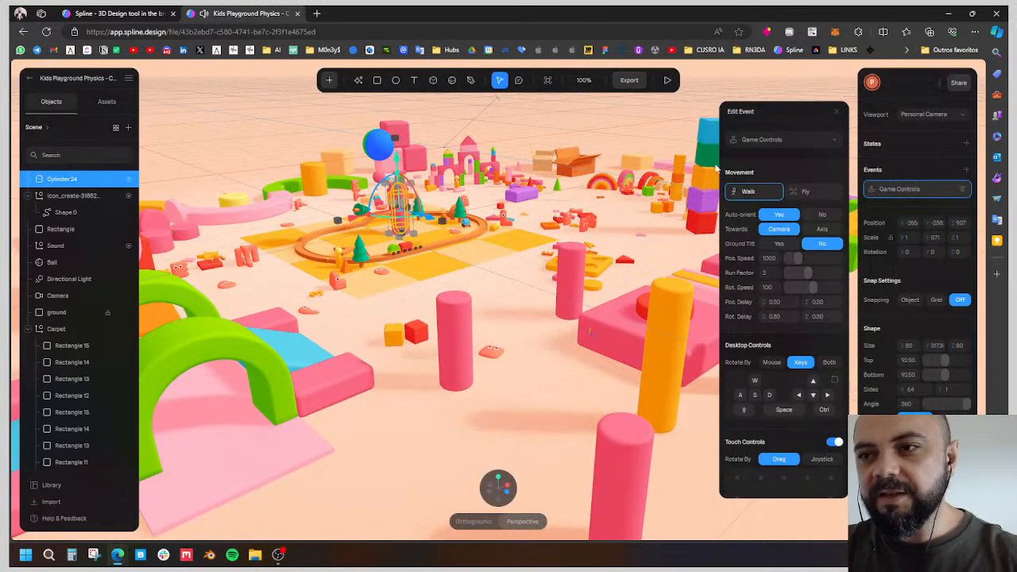
# Switch the browser to full screen and clear the object selection in the scene.
pyautogui.moveTo(798, 80); pyautogui.dragTo(798, 86)
pyautogui.press('F11')
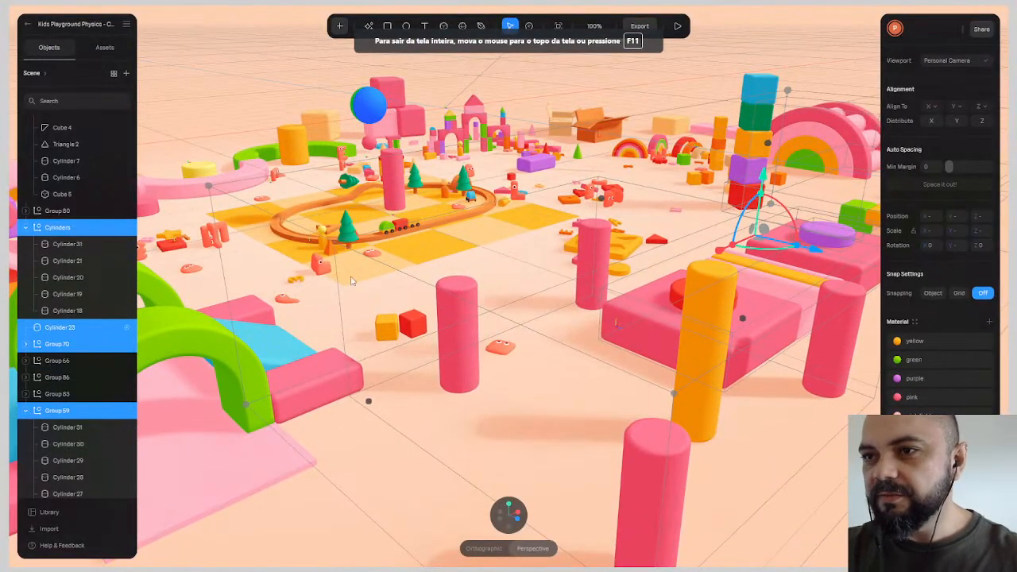
pyautogui.moveTo(266, 64); pyautogui.dragTo(342, 88)
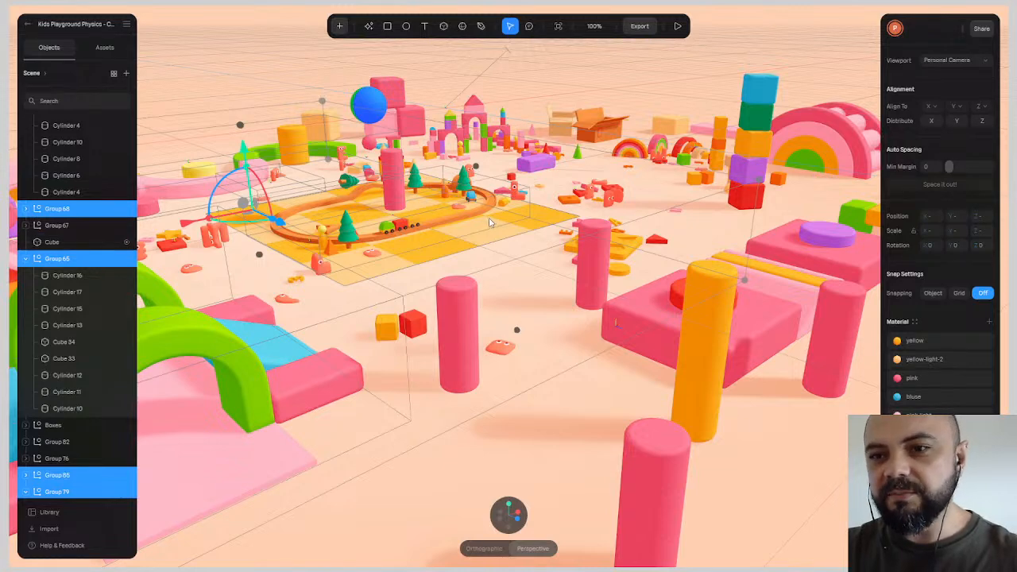
pyautogui.press('Escape')
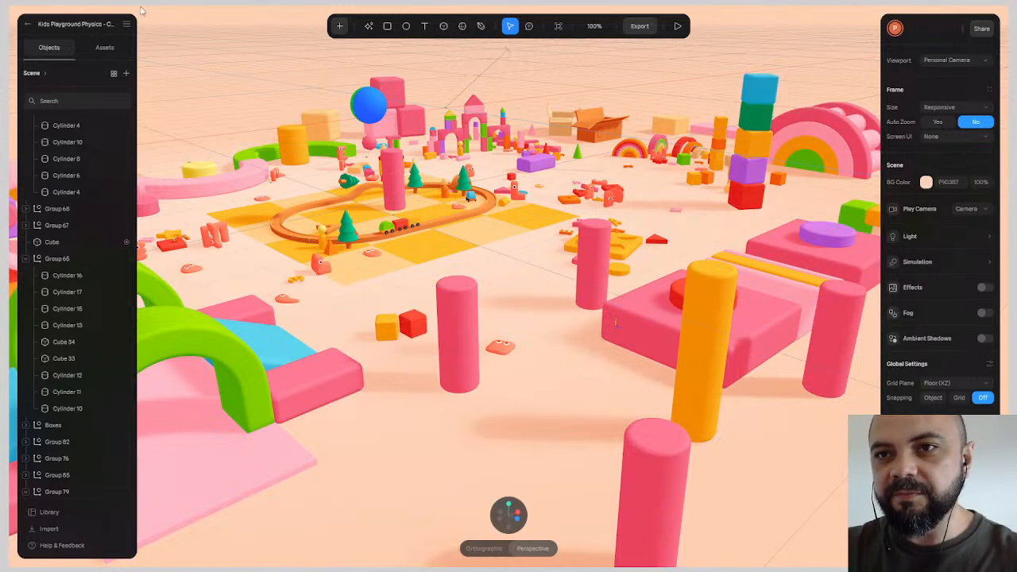
# Return to the dashboard home and browse its tutorials, library examples and community remixes.
pyautogui.click(30, 24)
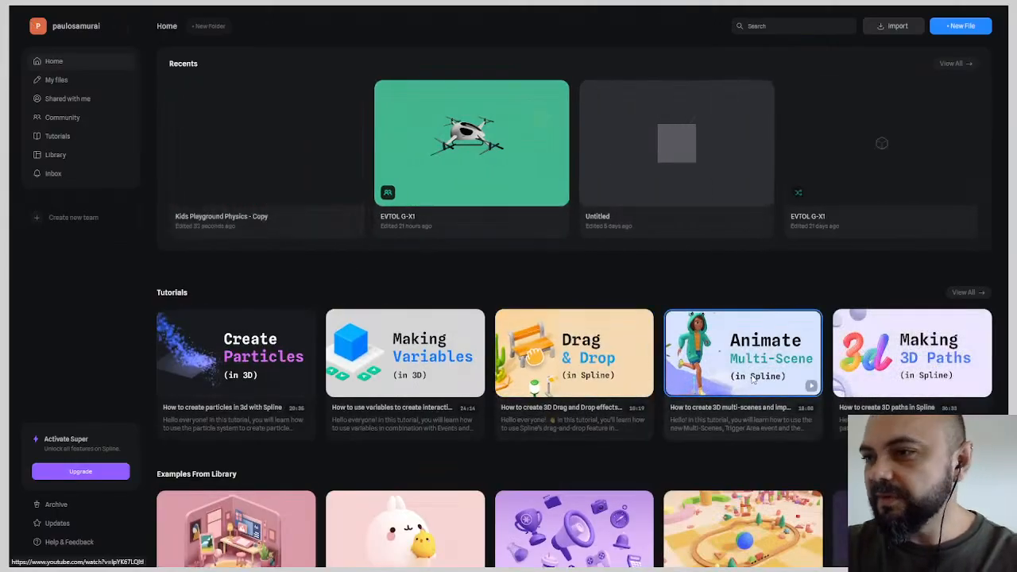
pyautogui.scroll(-1, 673, 319)
pyautogui.scroll(-3, 674, 320)
pyautogui.scroll(4, 683, 318)
pyautogui.scroll(-2, 691, 318)
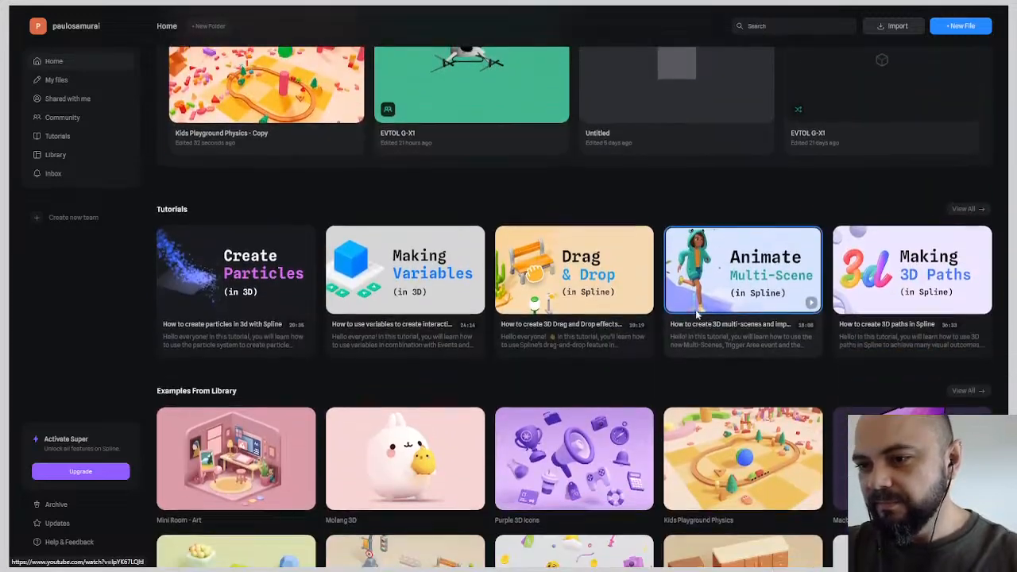
pyautogui.scroll(-6, 1000, 258)
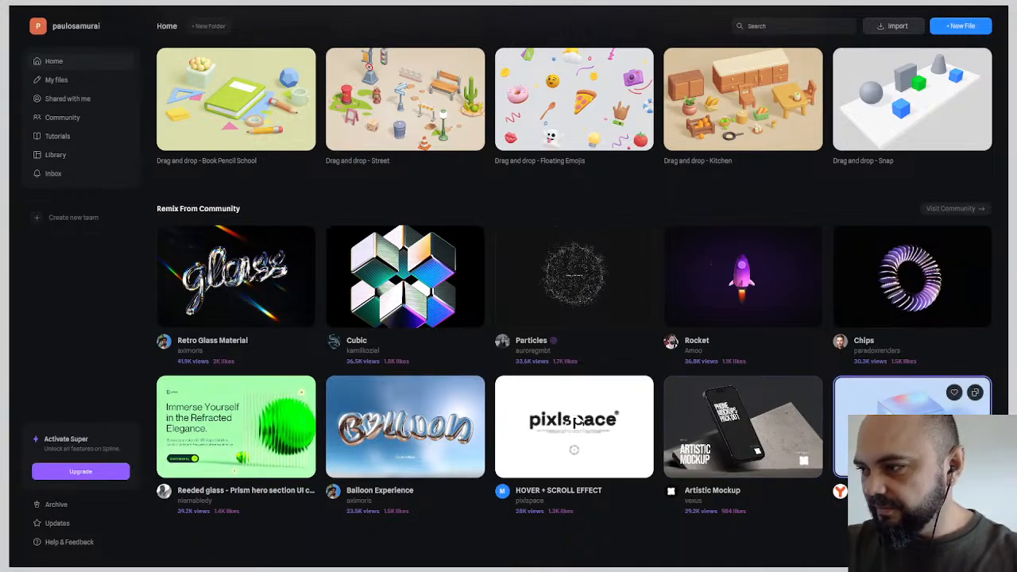
pyautogui.scroll(6, 576, 420)
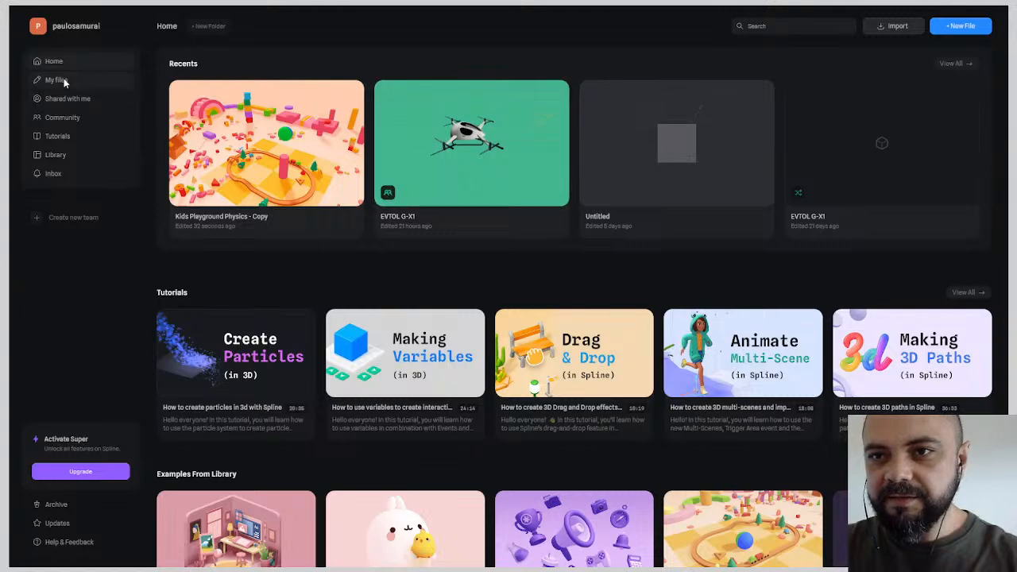
# Open the Community notifications and look through the activity on the EVTOL G-X1 file.
pyautogui.click(54, 119)
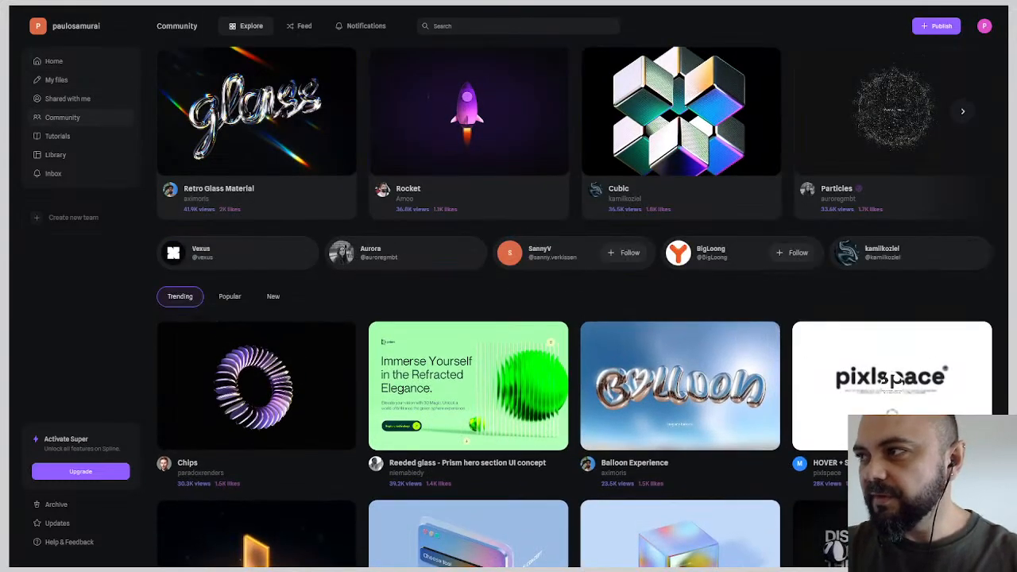
pyautogui.click(367, 25)
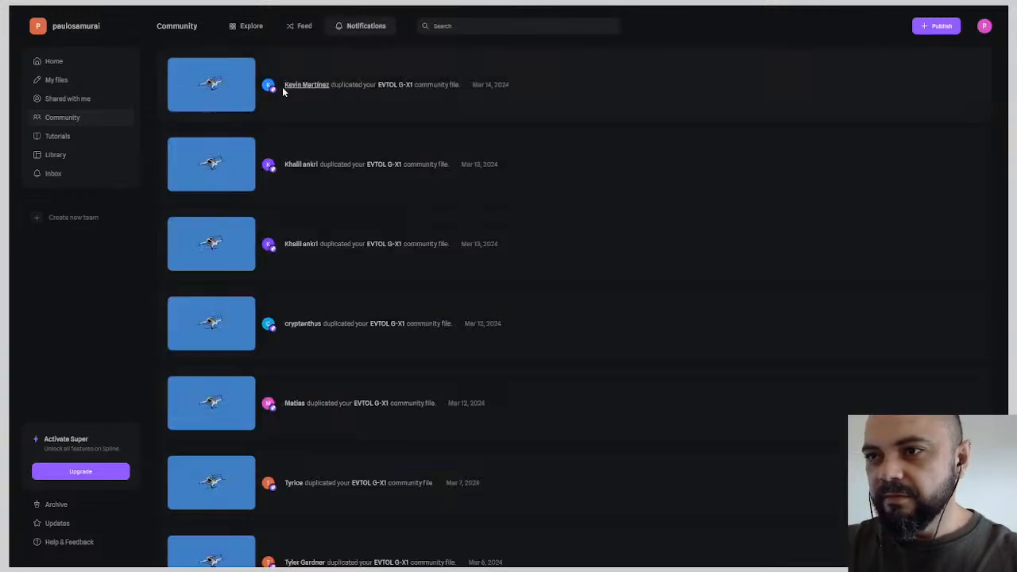
pyautogui.scroll(-5, 421, 150)
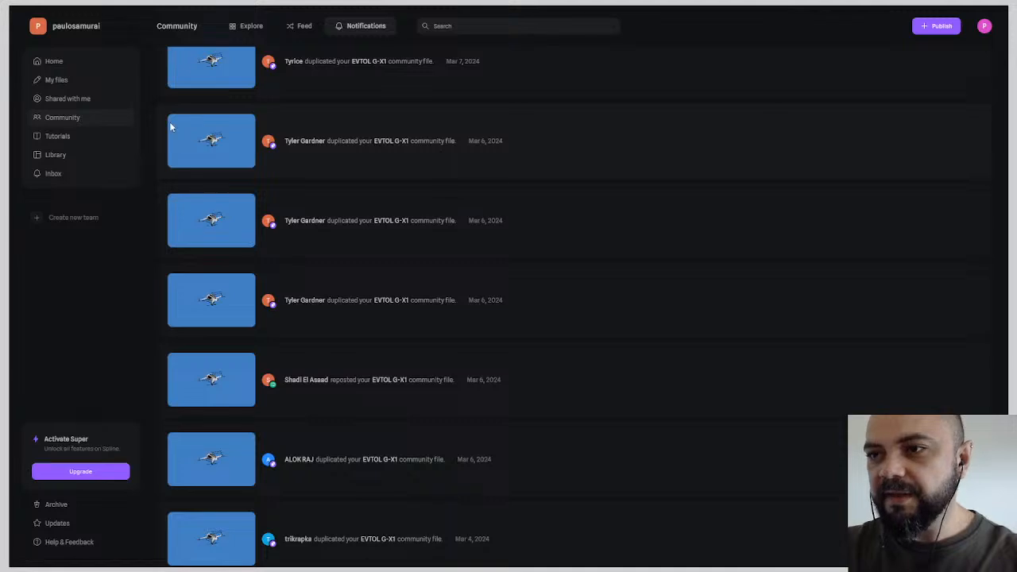
pyautogui.scroll(-3, 600, 210)
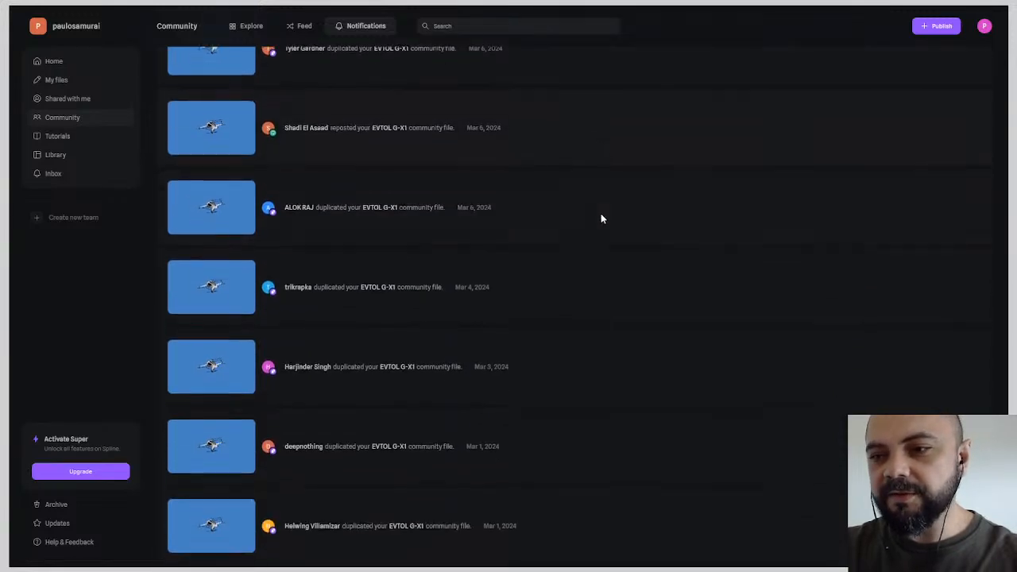
pyautogui.scroll(-5, 601, 226)
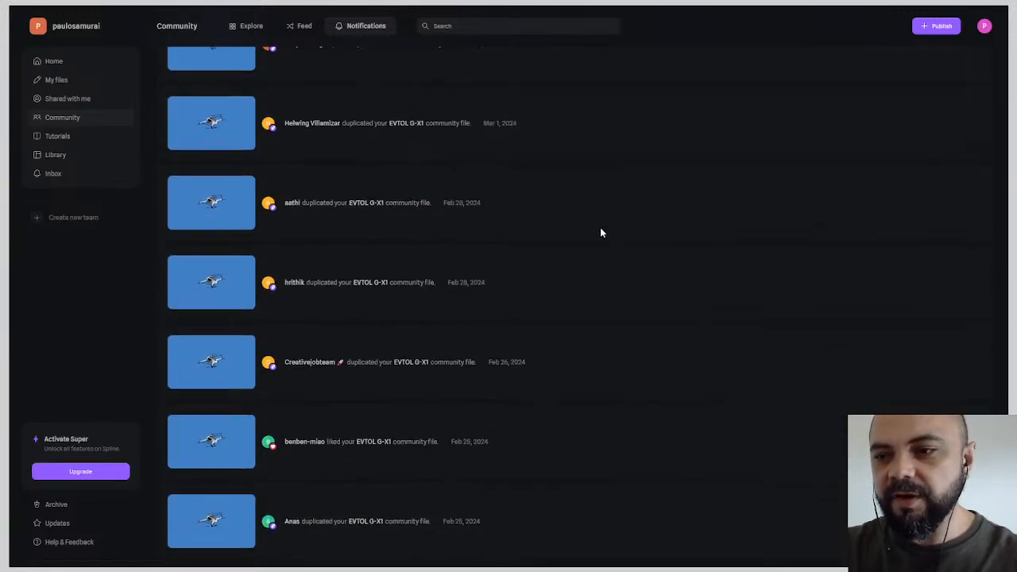
pyautogui.scroll(13, 246, 227)
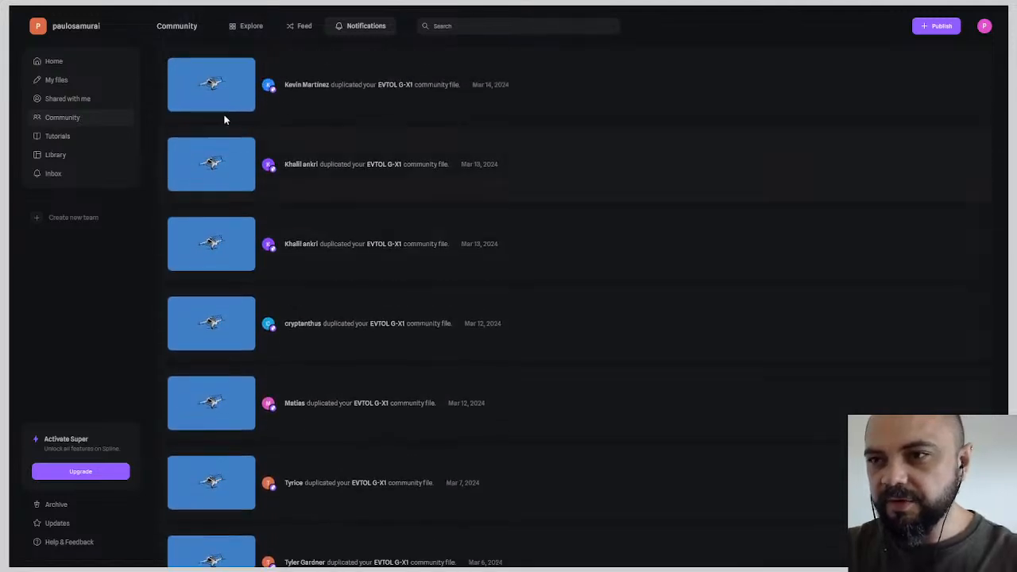
# Open the EVTOL G-X1 community page and interact with the drone model in its preview.
pyautogui.click(216, 87)
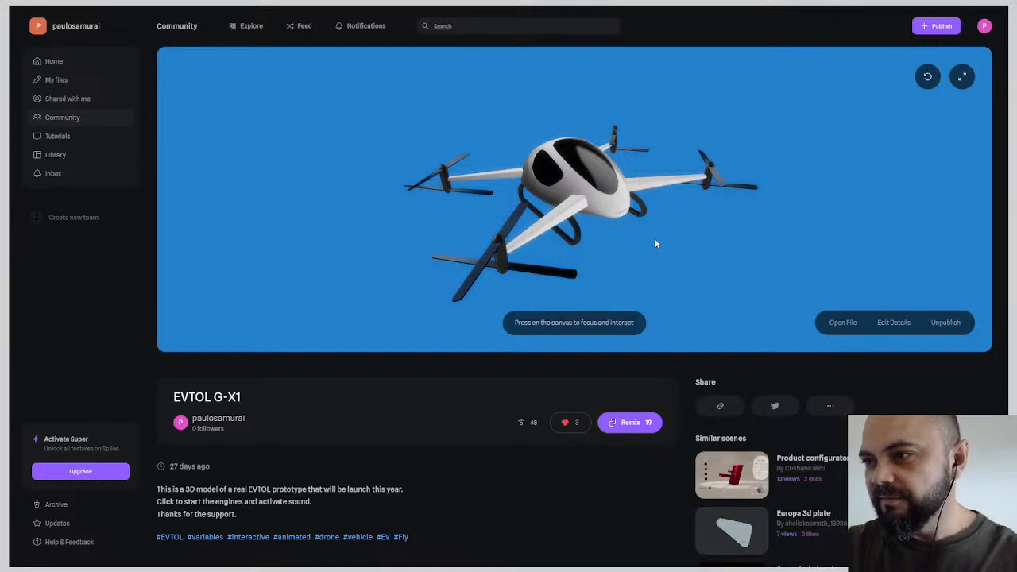
pyautogui.click(655, 244)
pyautogui.moveTo(746, 267); pyautogui.dragTo(659, 277)
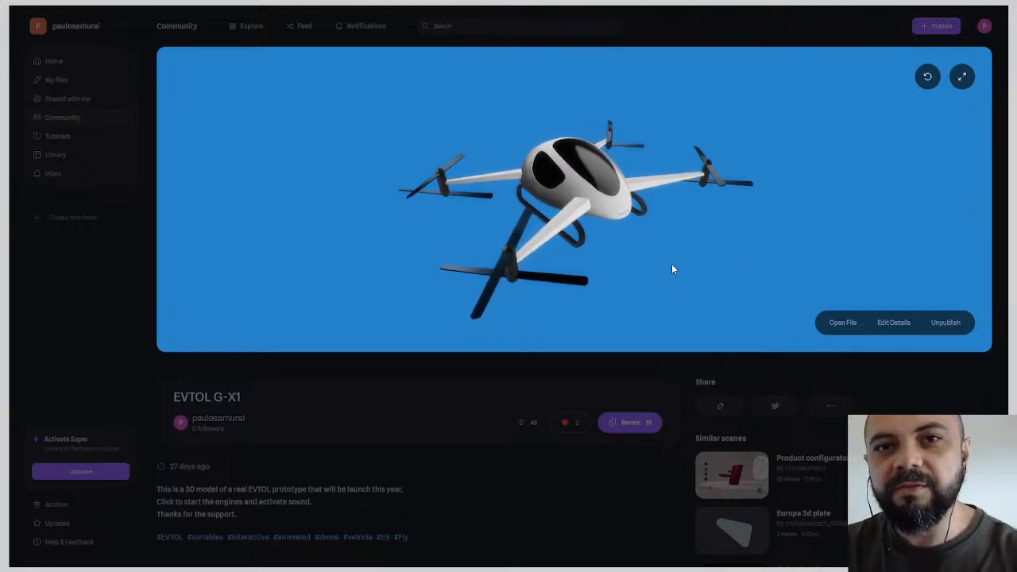
# Open the EVTOL G-X1 file in the editor, view the drone up close, and expand TRIGGER_VOLUME to list its parts.
pyautogui.moveTo(672, 259); pyautogui.dragTo(696, 306)
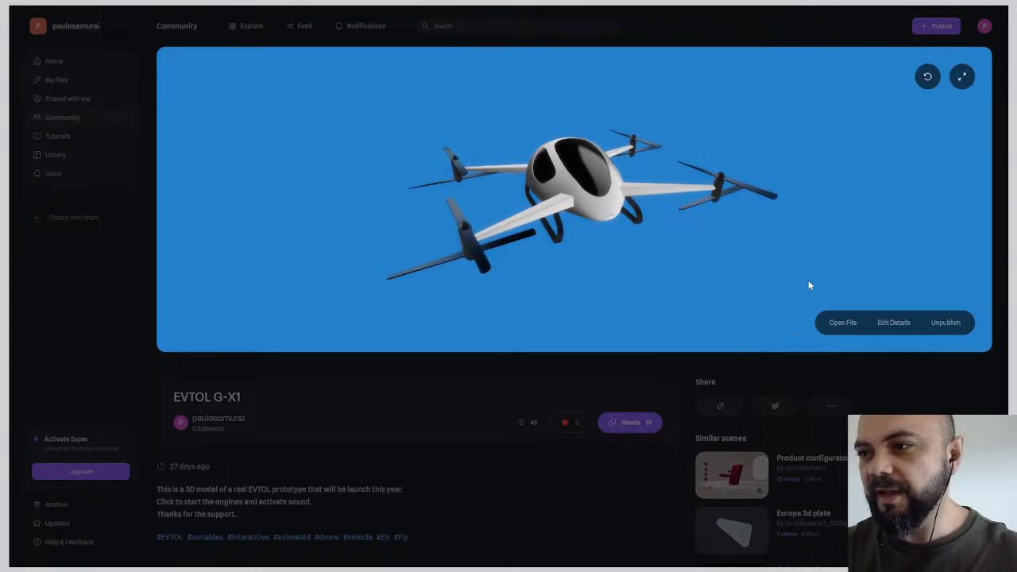
pyautogui.moveTo(808, 285); pyautogui.dragTo(577, 223)
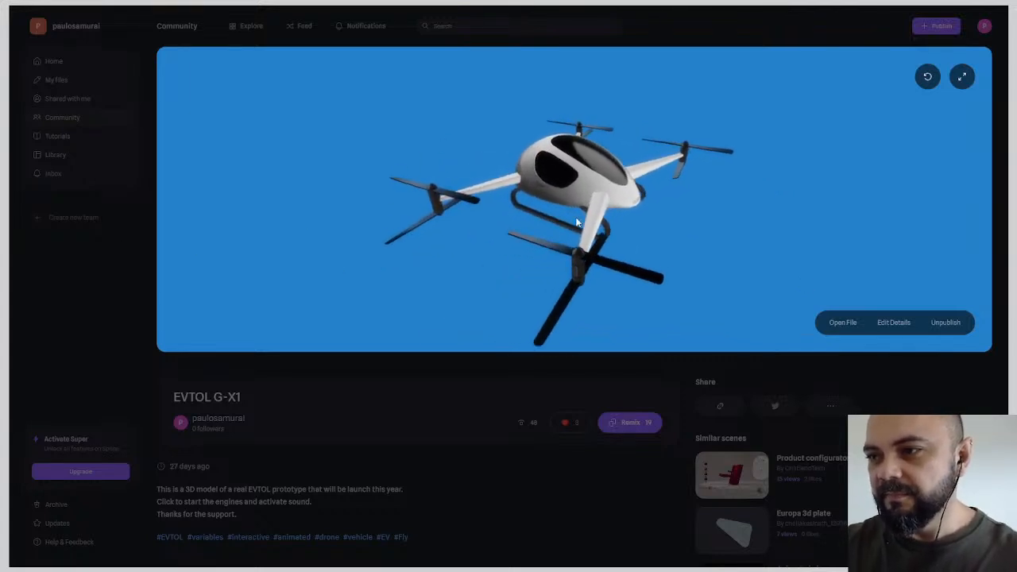
pyautogui.click(846, 322)
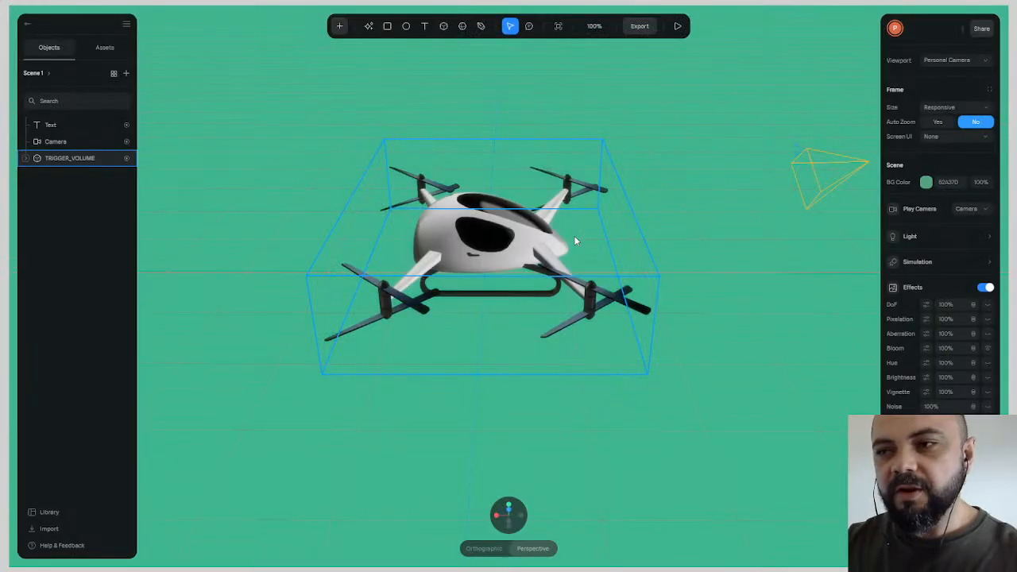
pyautogui.moveTo(742, 332); pyautogui.dragTo(655, 369, button='middle')
pyautogui.scroll(3, 655, 370)
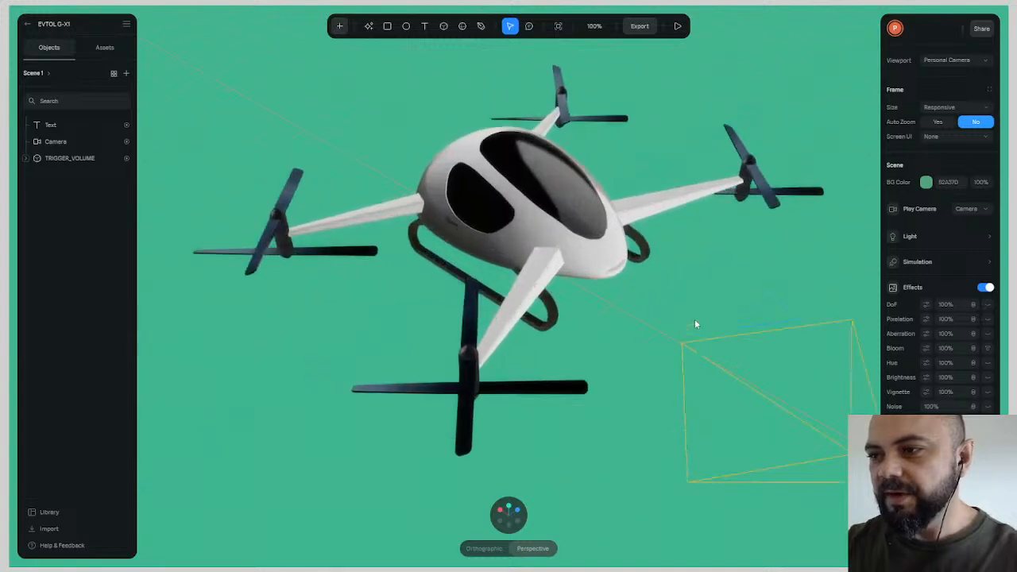
pyautogui.scroll(-3, 587, 212)
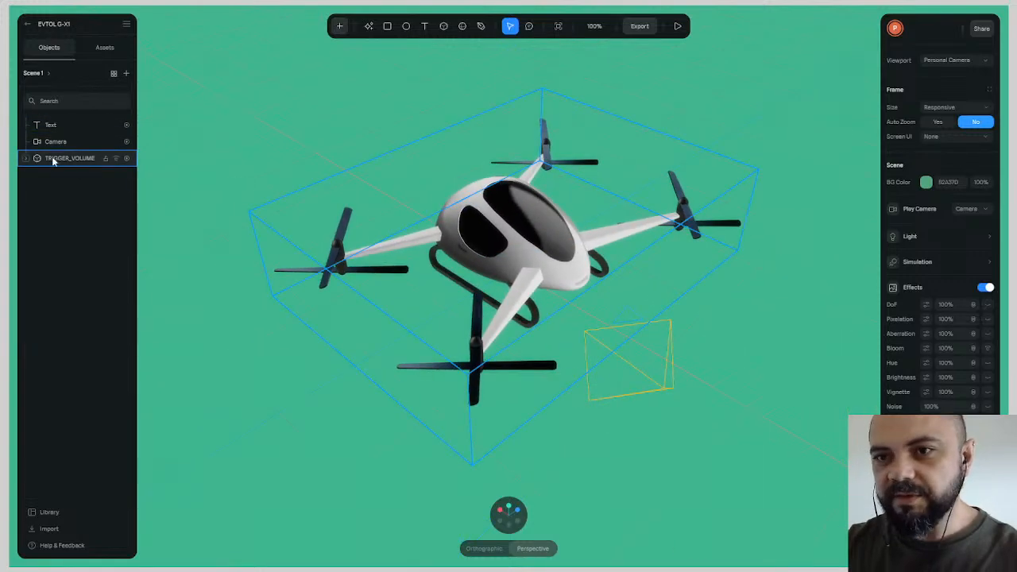
pyautogui.click(23, 159)
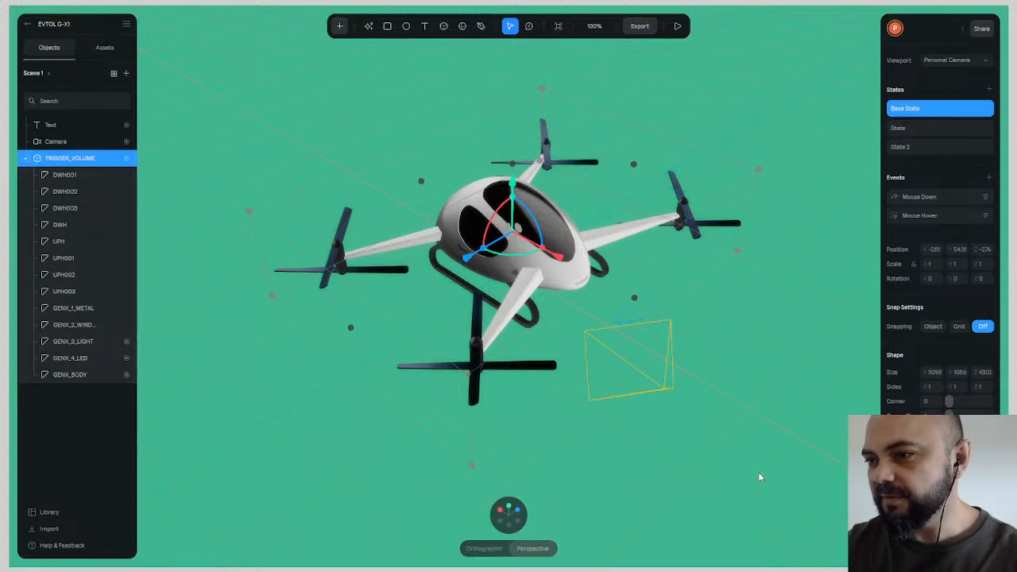
pyautogui.moveTo(760, 475); pyautogui.dragTo(721, 166, button='middle')
# Play the EVTOL G-X1 scene, start the vehicle's engines and sound, and return to editing.
pyautogui.click(677, 26)
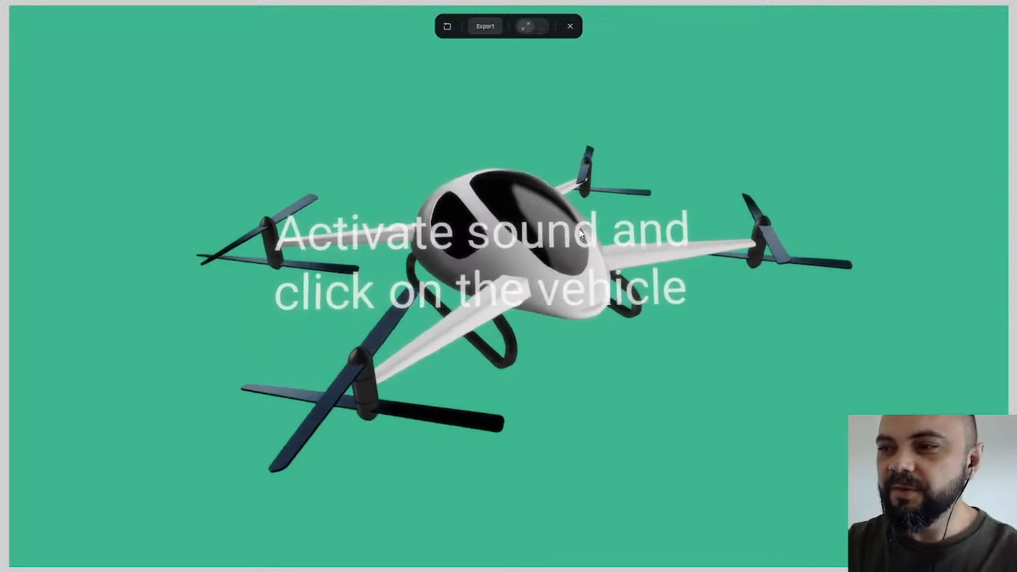
pyautogui.click(510, 201)
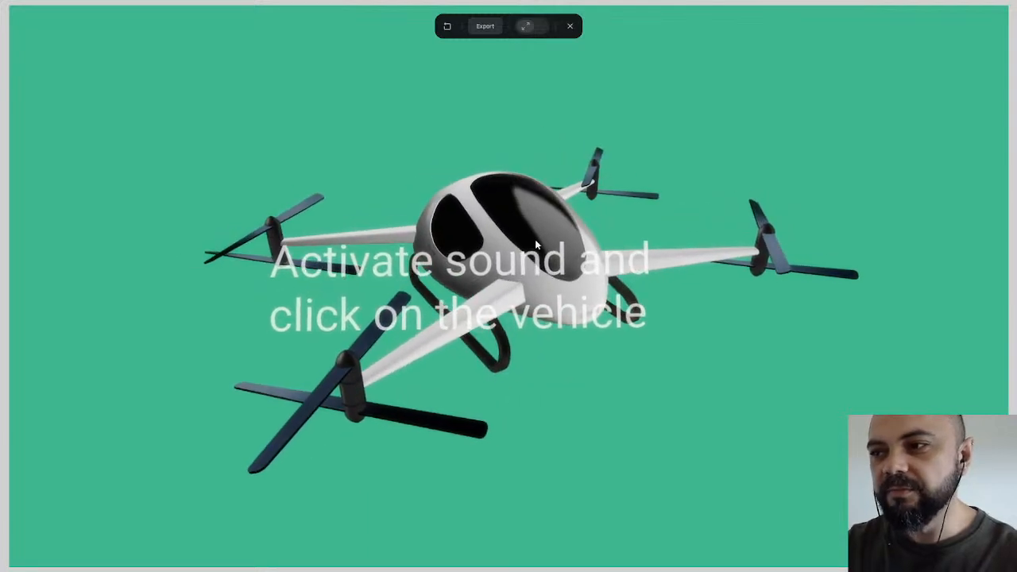
pyautogui.click(534, 239)
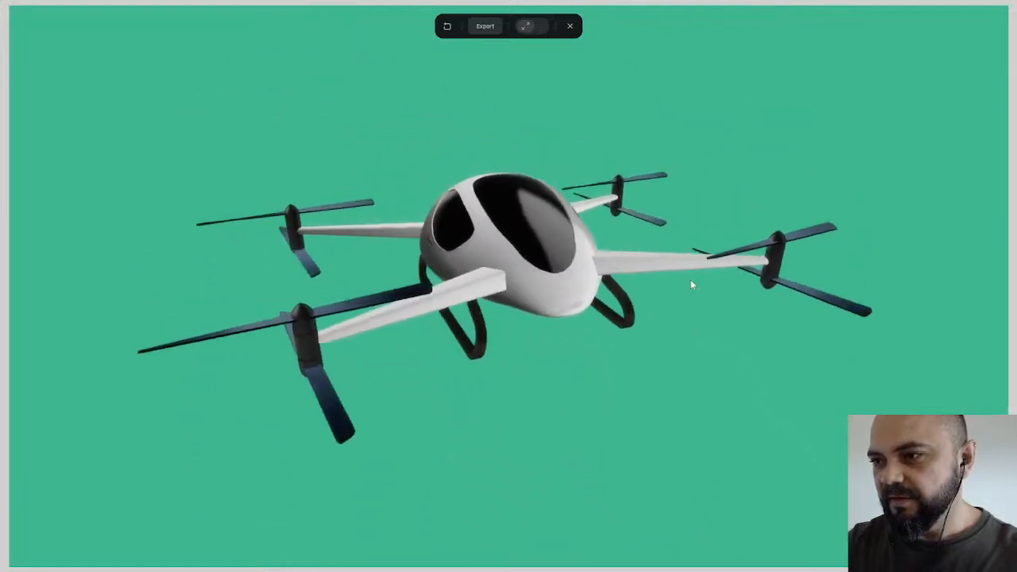
pyautogui.click(569, 27)
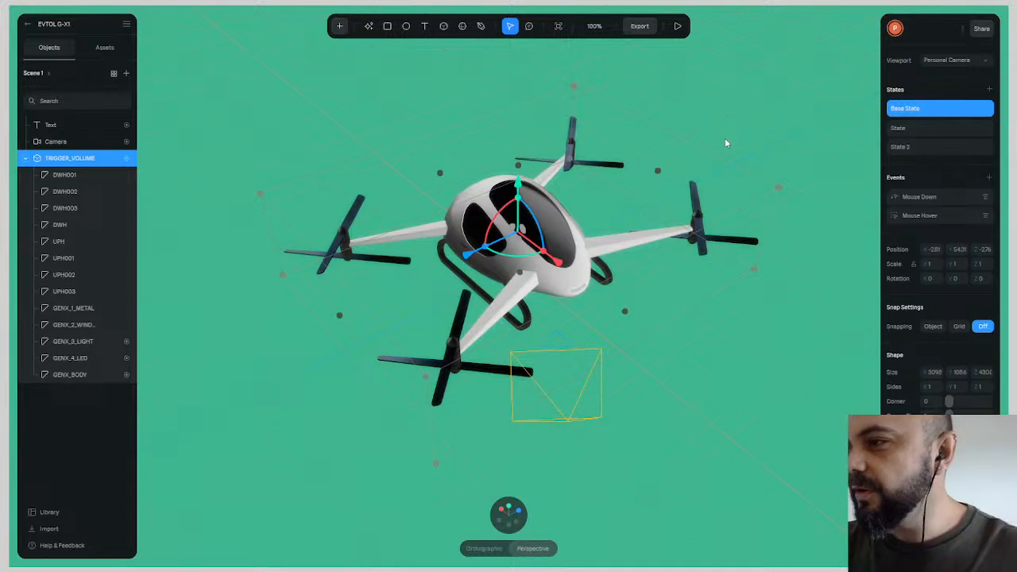
# Select all scene objects, reduce the selection to TRIGGER_VOLUME, and inspect the drone from several angles.
pyautogui.click(481, 259)
pyautogui.hotkey('ctrl', 'a')
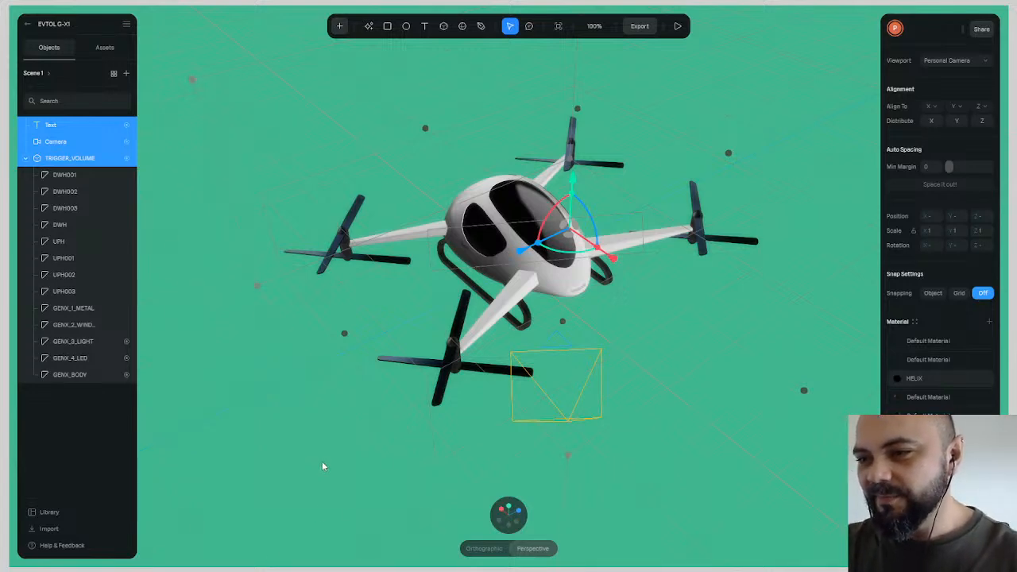
pyautogui.moveTo(322, 464); pyautogui.dragTo(670, 386, button='middle')
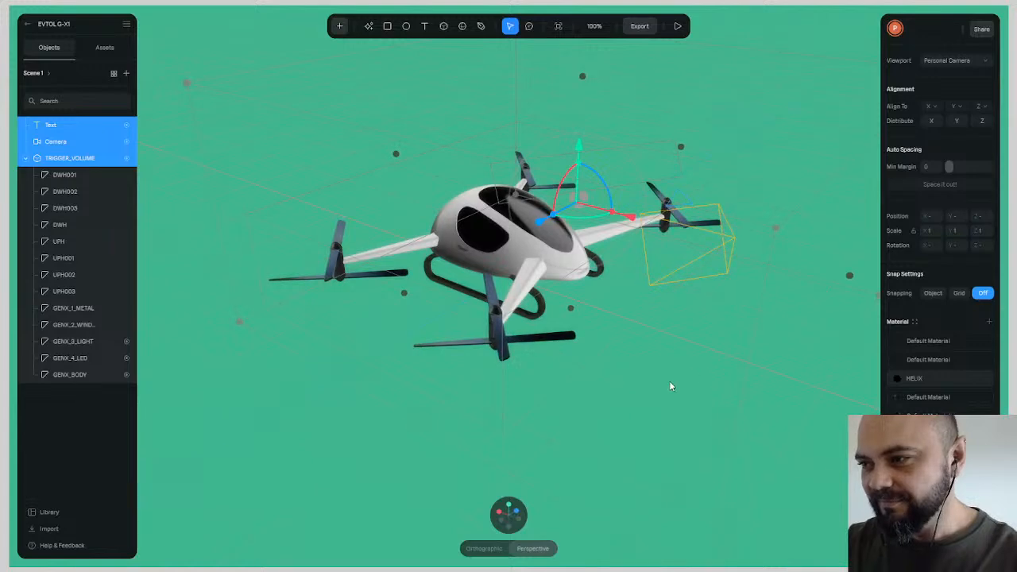
pyautogui.moveTo(734, 384); pyautogui.dragTo(692, 416, button='middle')
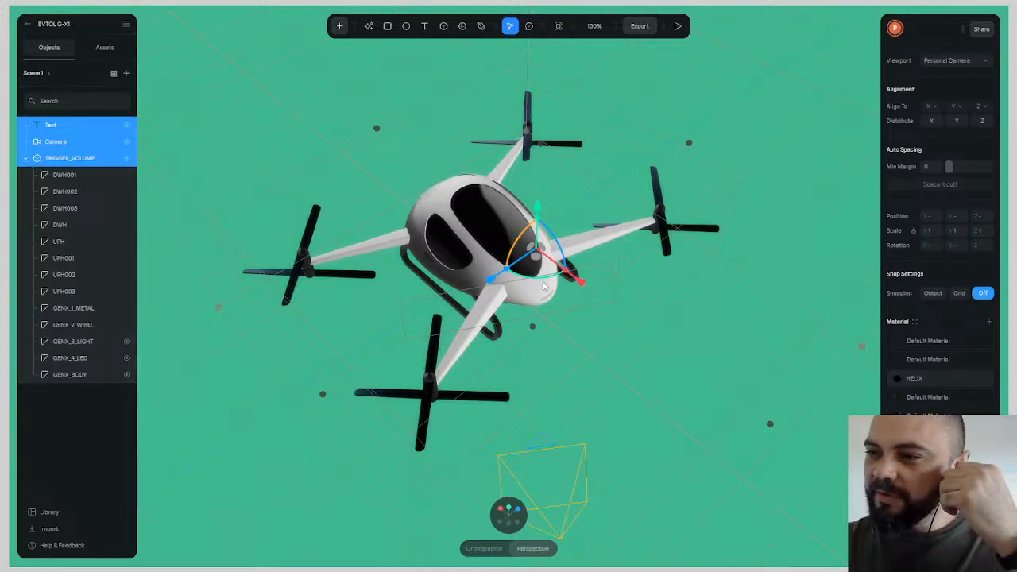
pyautogui.click(689, 381)
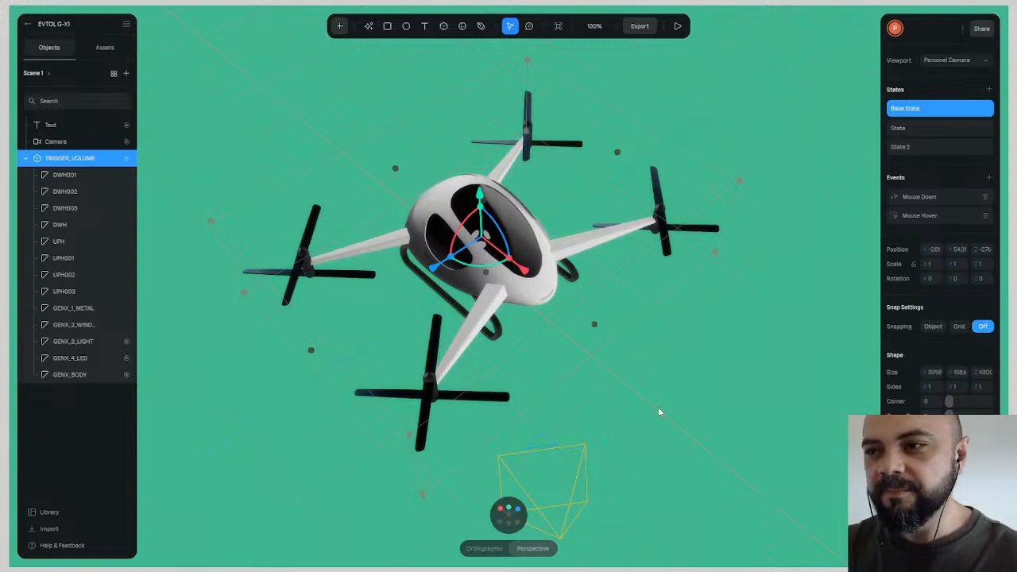
pyautogui.moveTo(672, 456); pyautogui.dragTo(663, 405)
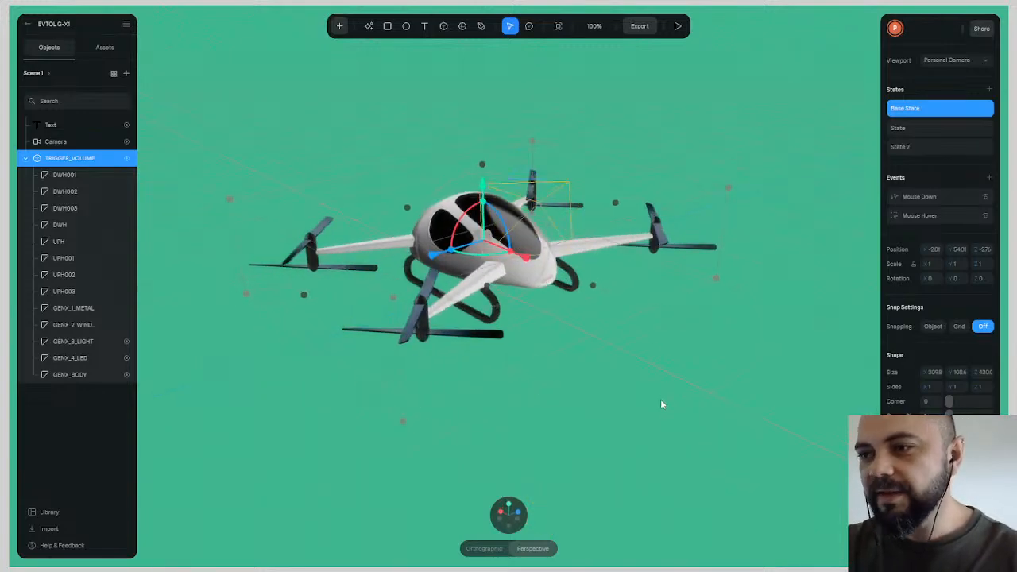
pyautogui.moveTo(705, 301); pyautogui.dragTo(699, 415)
pyautogui.scroll(-1, 699, 416)
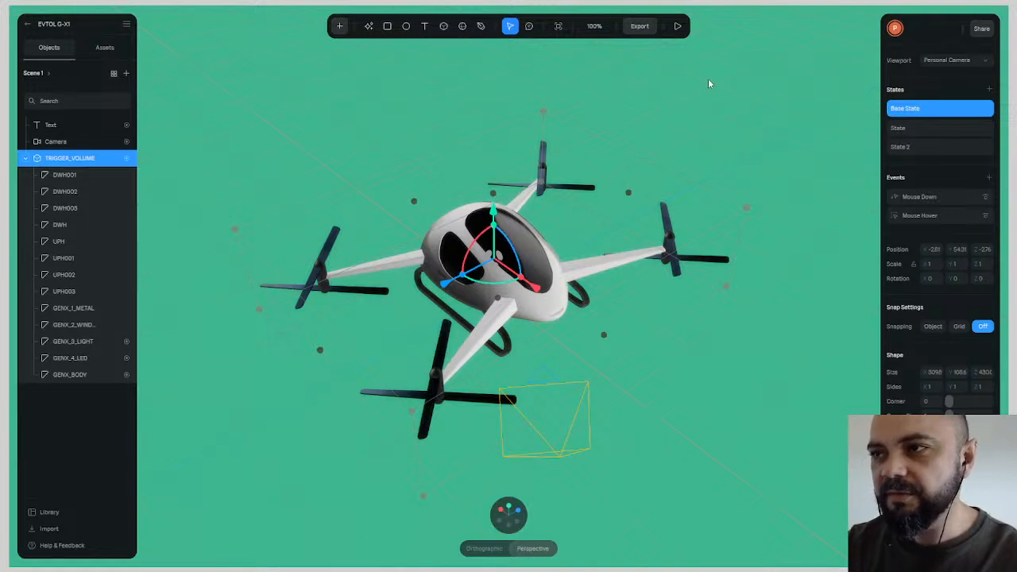
# Compare the Public URL and Viewer export options, close them, and leave full screen with nothing selected in the scene.
pyautogui.click(640, 26)
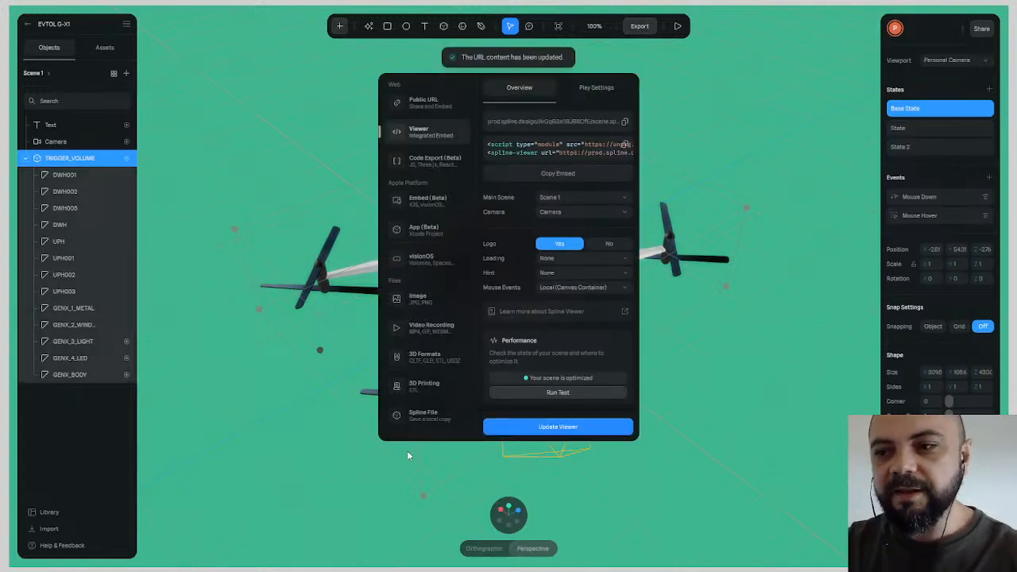
pyautogui.click(425, 103)
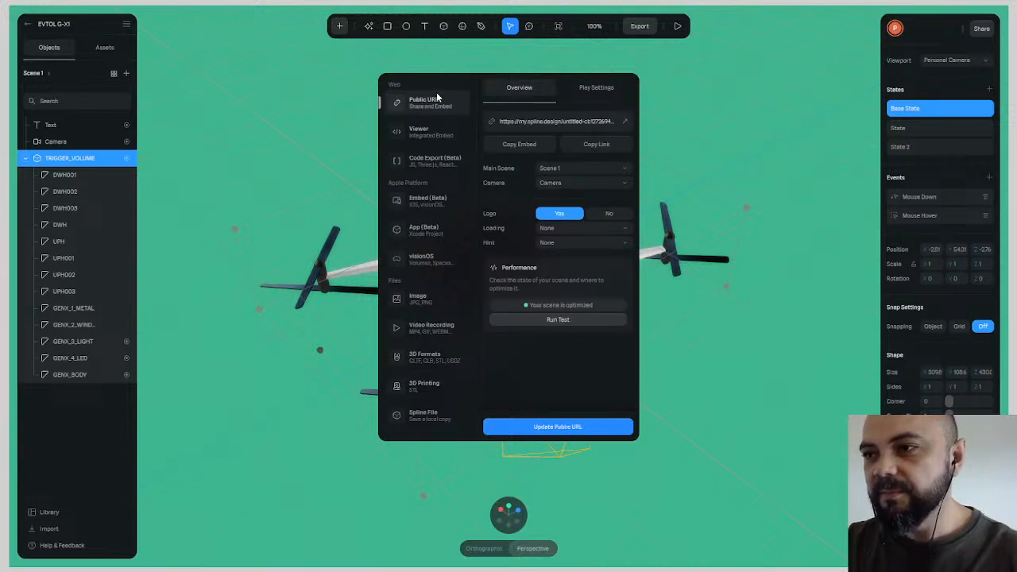
pyautogui.click(416, 131)
pyautogui.click(421, 105)
pyautogui.click(431, 131)
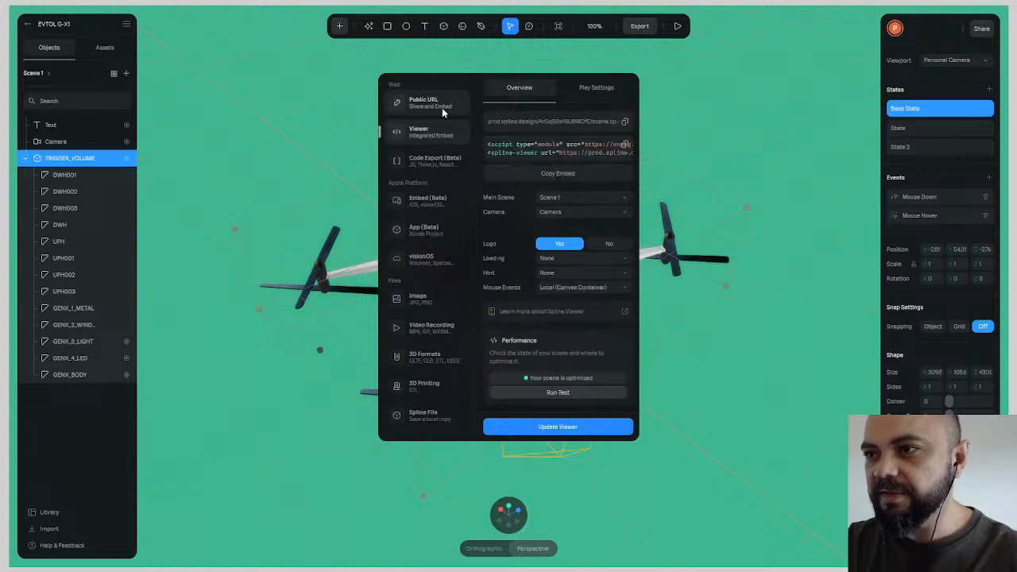
pyautogui.click(442, 109)
pyautogui.click(745, 66)
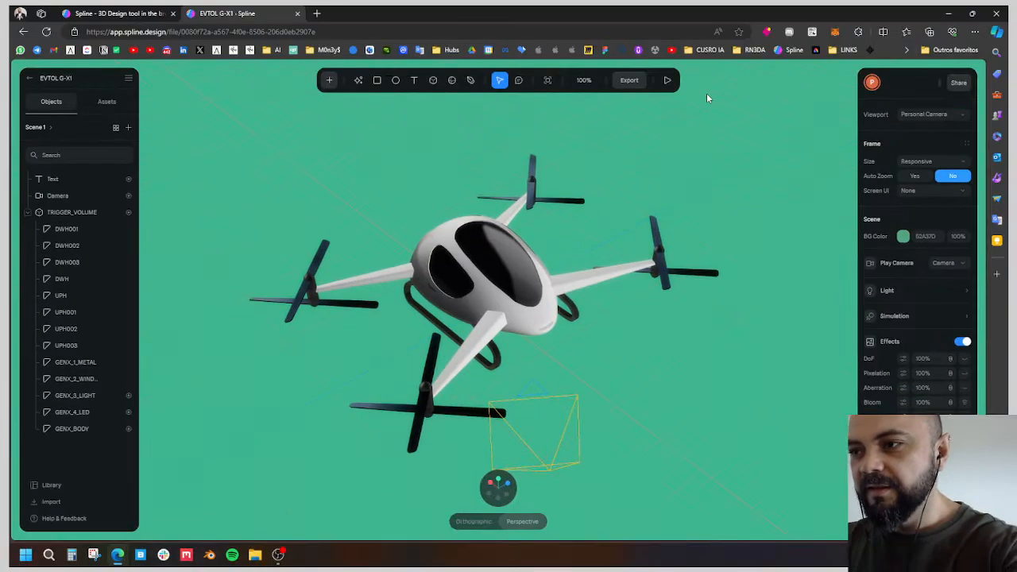
pyautogui.scroll(-3, 712, 120)
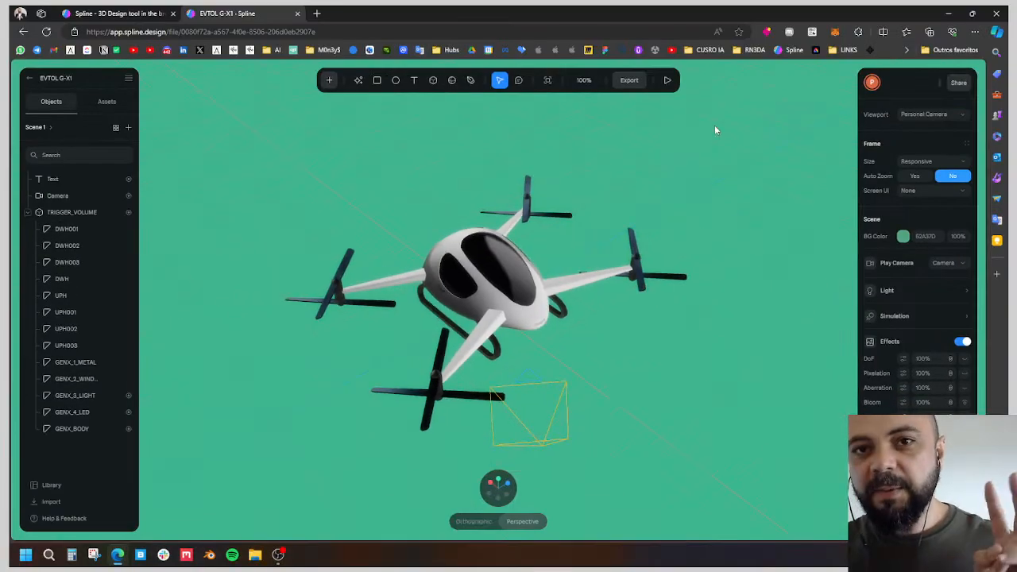
# Open the website virtuatos.com.br in a new browser tab.
pyautogui.click(316, 14)
pyautogui.write('virtuatos.com.br')
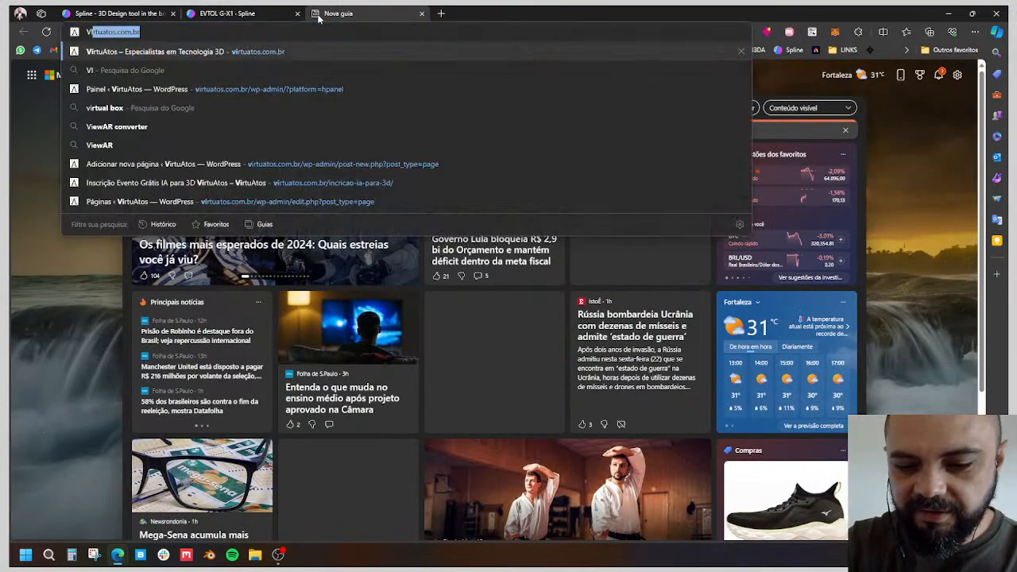
pyautogui.press('Return')
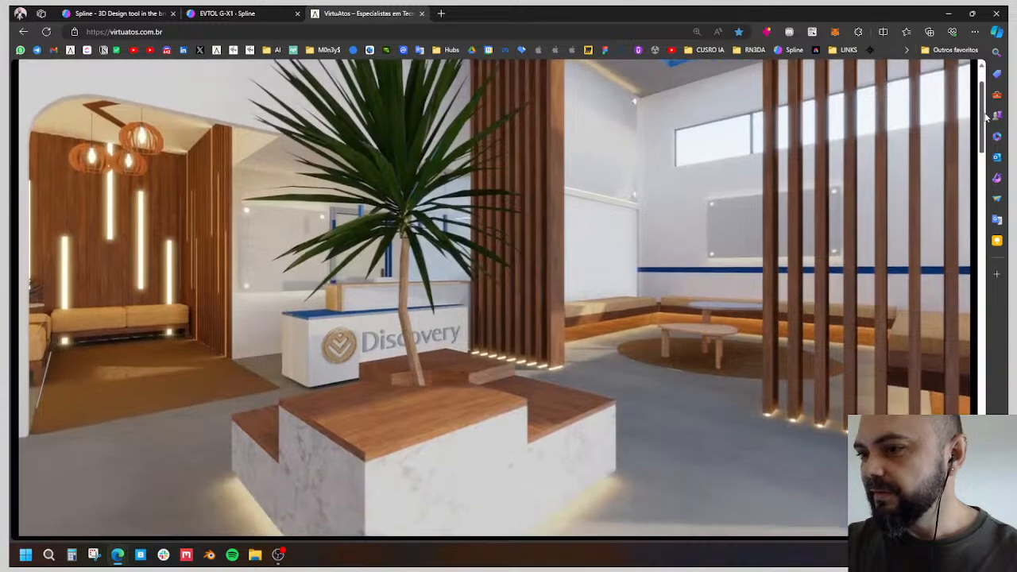
# Find the "3D APLICADO NA PÁGINA WEB" section of the site and examine the embedded drone scene.
pyautogui.moveTo(987, 117); pyautogui.dragTo(998, 313)
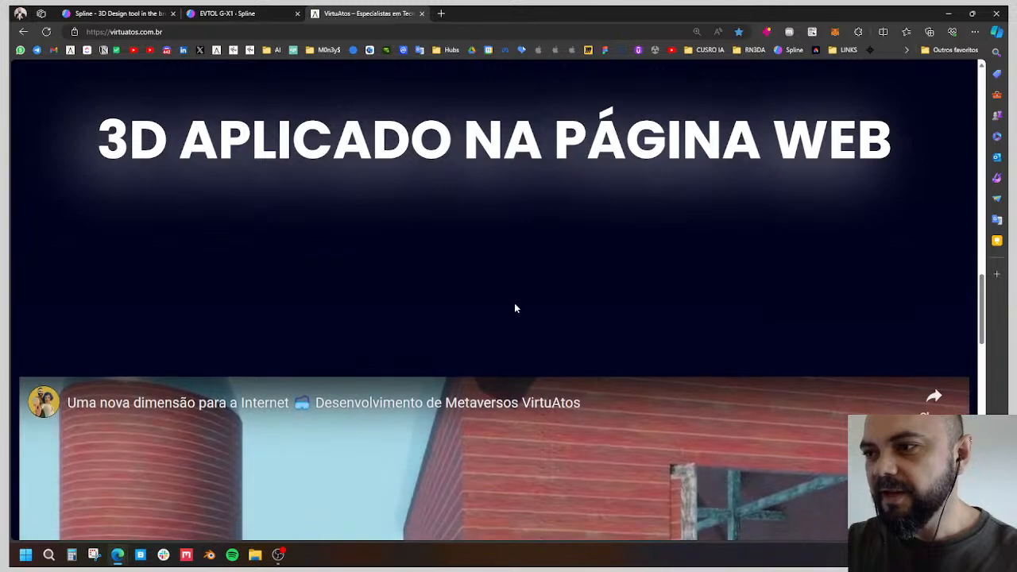
pyautogui.scroll(1, 515, 304)
pyautogui.scroll(-4, 593, 265)
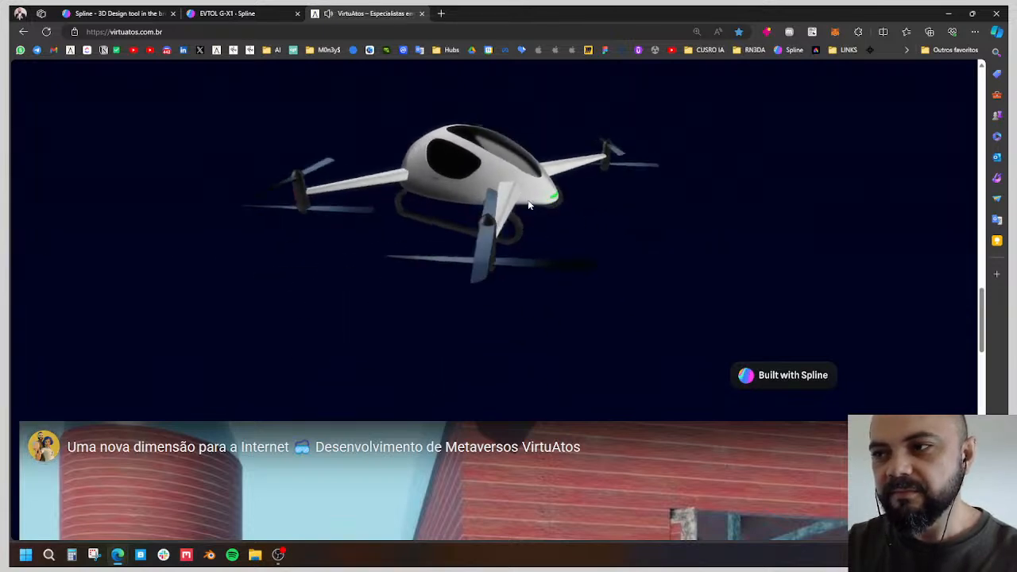
pyautogui.scroll(2, 560, 376)
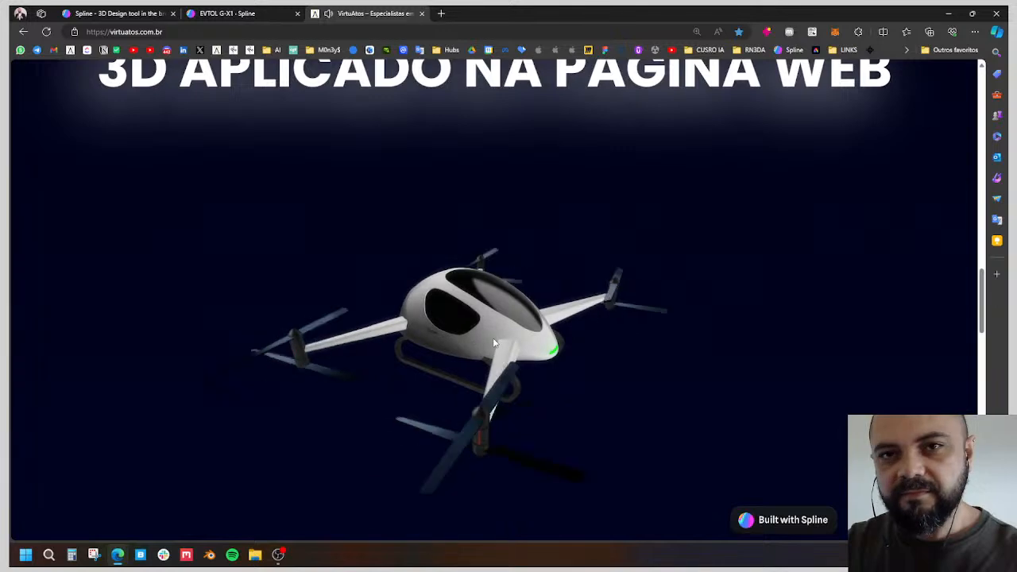
pyautogui.scroll(-1, 685, 324)
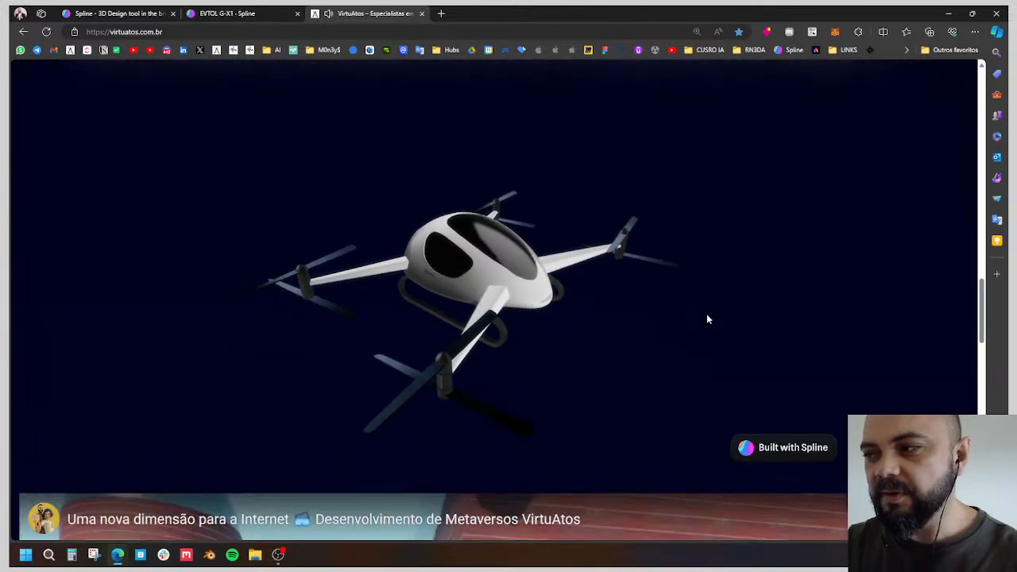
pyautogui.scroll(1, 983, 306)
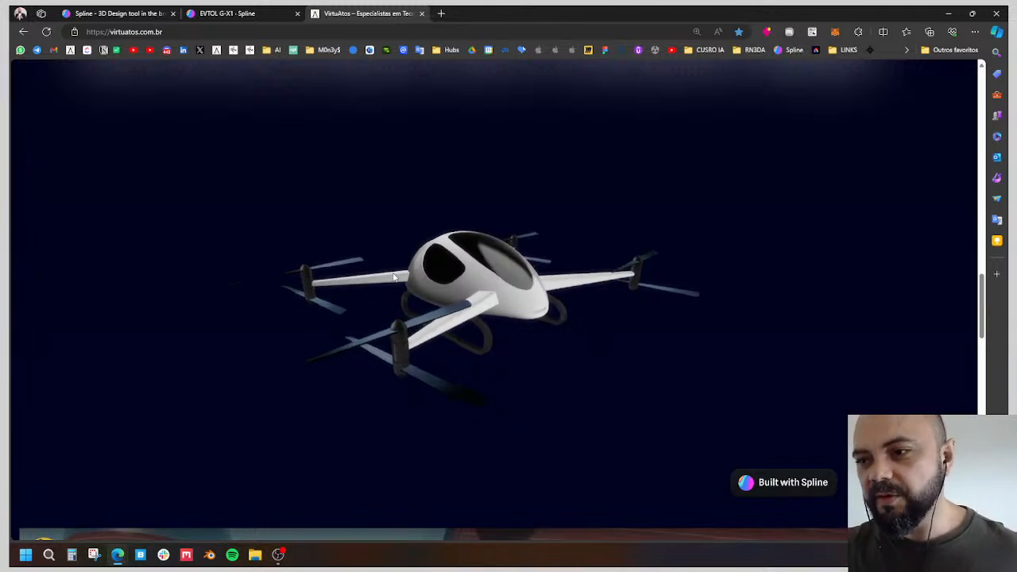
# Return to the EVTOL G-X1 file and set the scene's background color to black (000000).
pyautogui.click(152, 13)
pyautogui.click(224, 12)
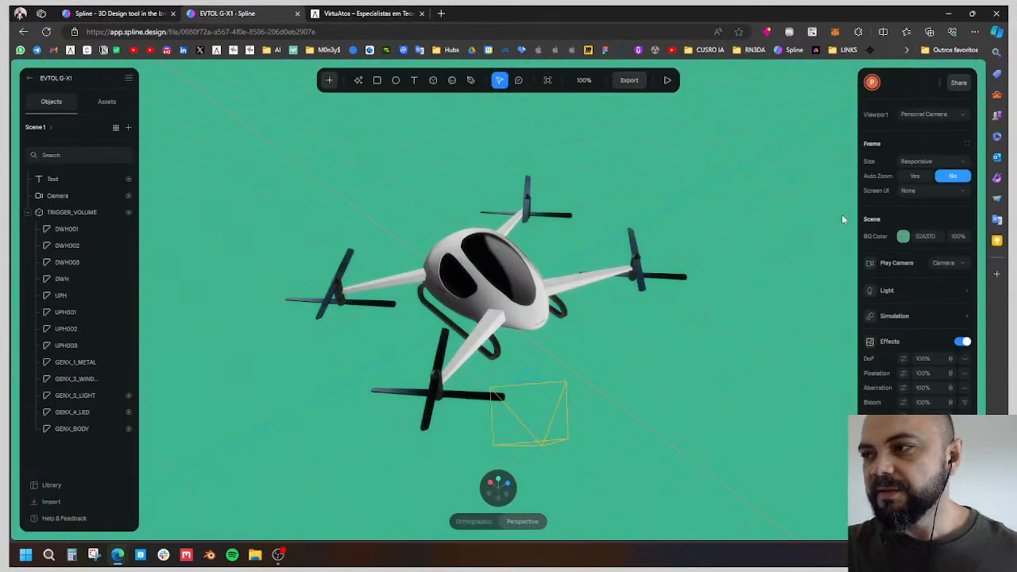
pyautogui.click(903, 236)
pyautogui.moveTo(937, 286); pyautogui.dragTo(776, 563)
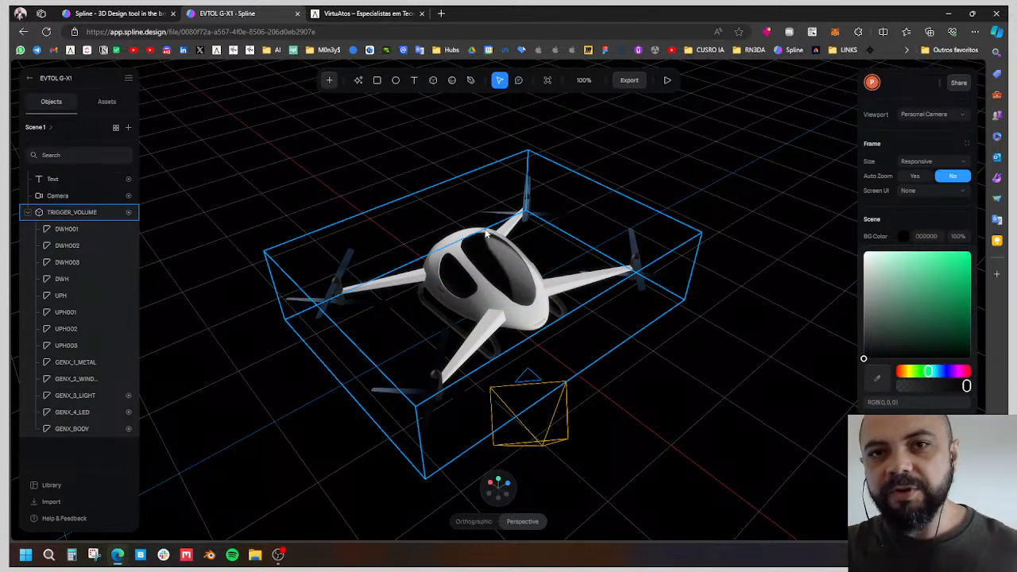
# Compare the drone embedded on the VirtuAtos site with the Spline file, and close the background color picker.
pyautogui.click(368, 11)
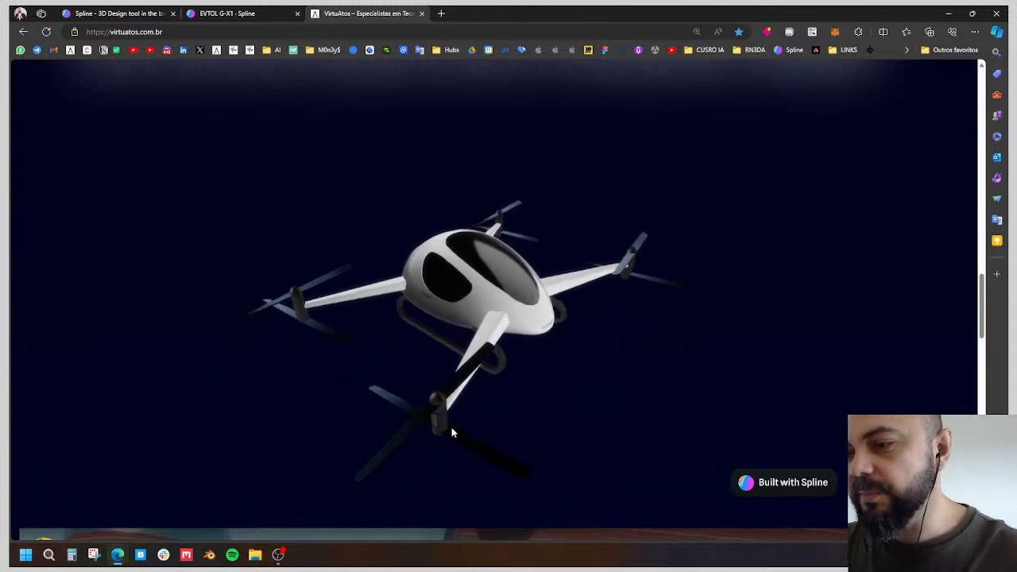
pyautogui.click(253, 11)
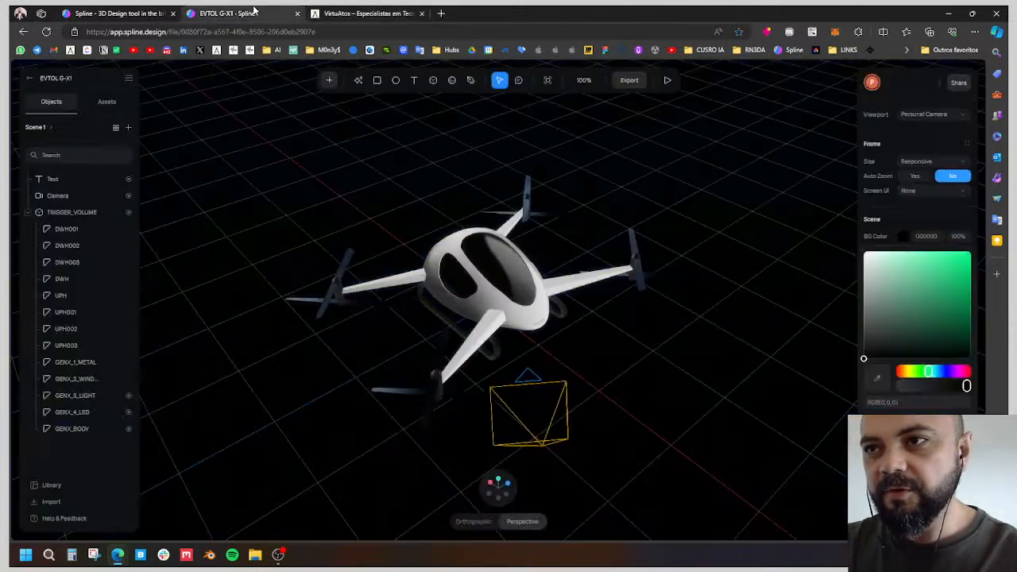
pyautogui.click(389, 13)
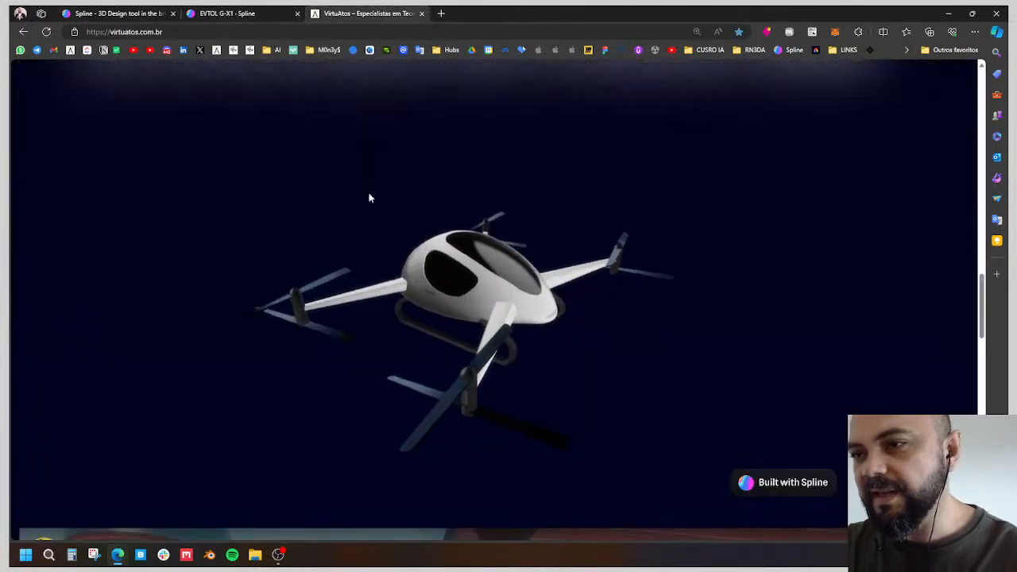
pyautogui.click(232, 13)
pyautogui.click(488, 253)
pyautogui.press('Escape')
# Open the 3D Formats export options for the EVTOL G-X1 scene and check the USDZ format.
pyautogui.click(628, 81)
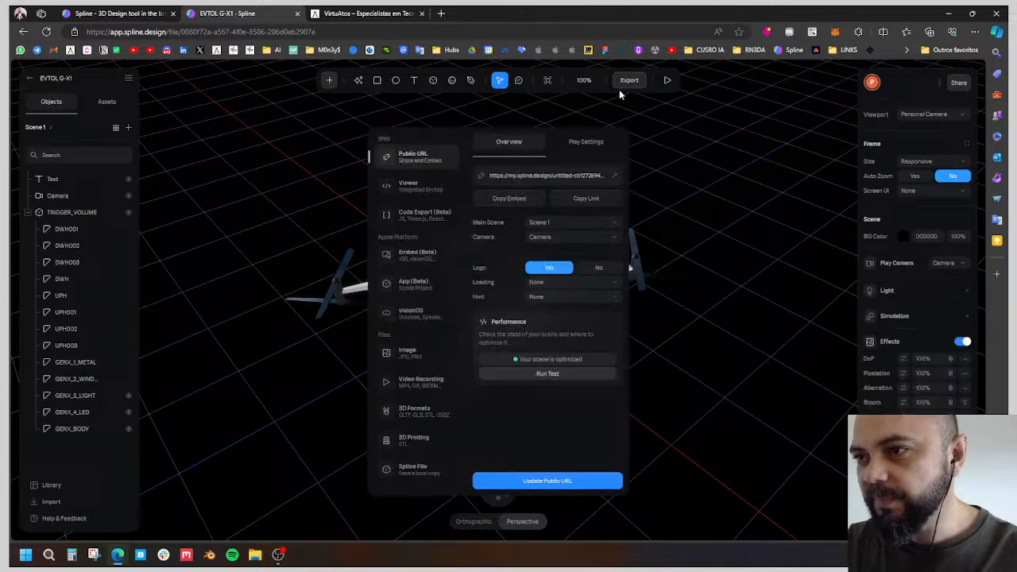
pyautogui.click(411, 412)
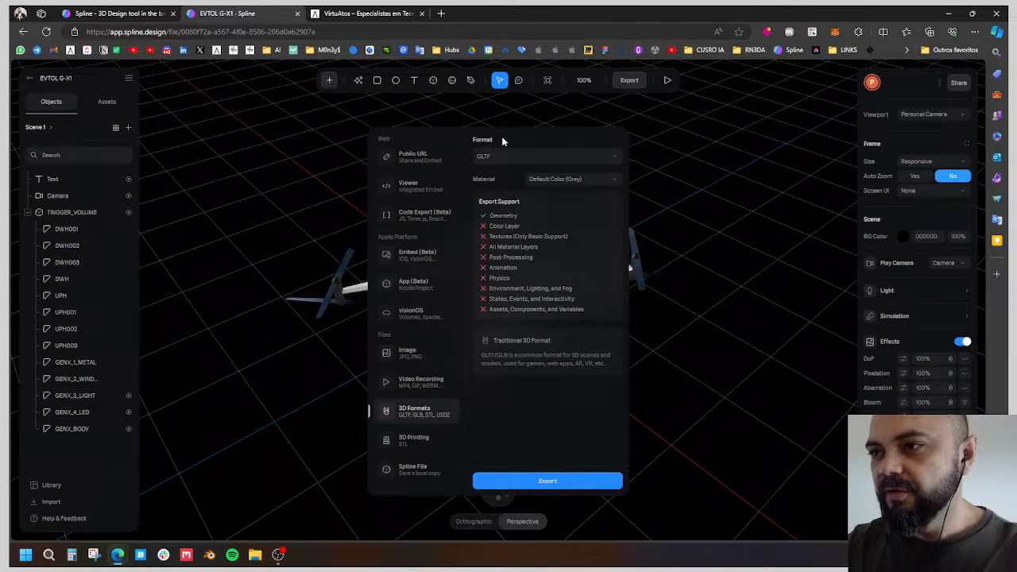
pyautogui.click(510, 157)
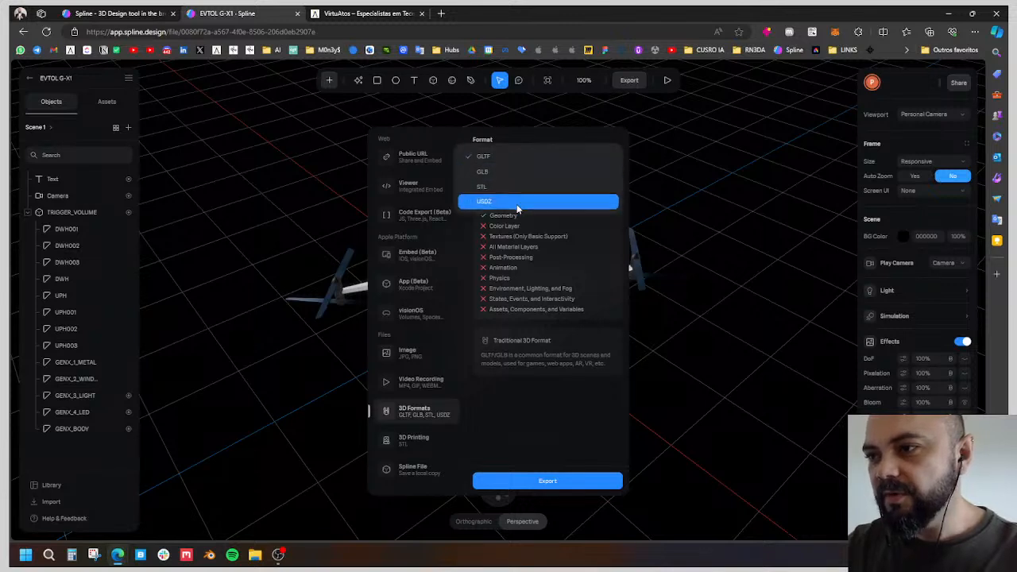
pyautogui.click(513, 150)
pyautogui.click(513, 154)
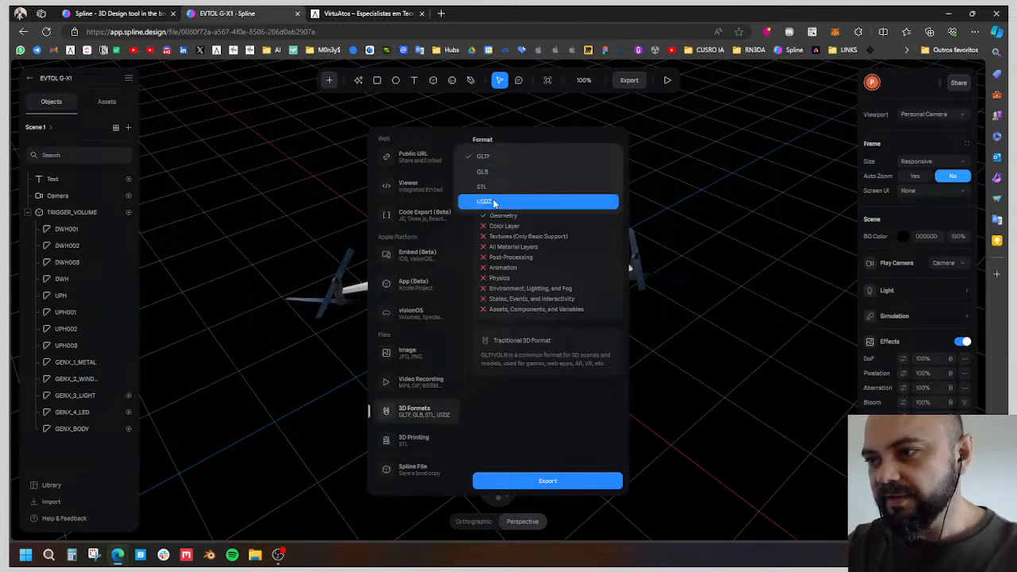
pyautogui.click(490, 199)
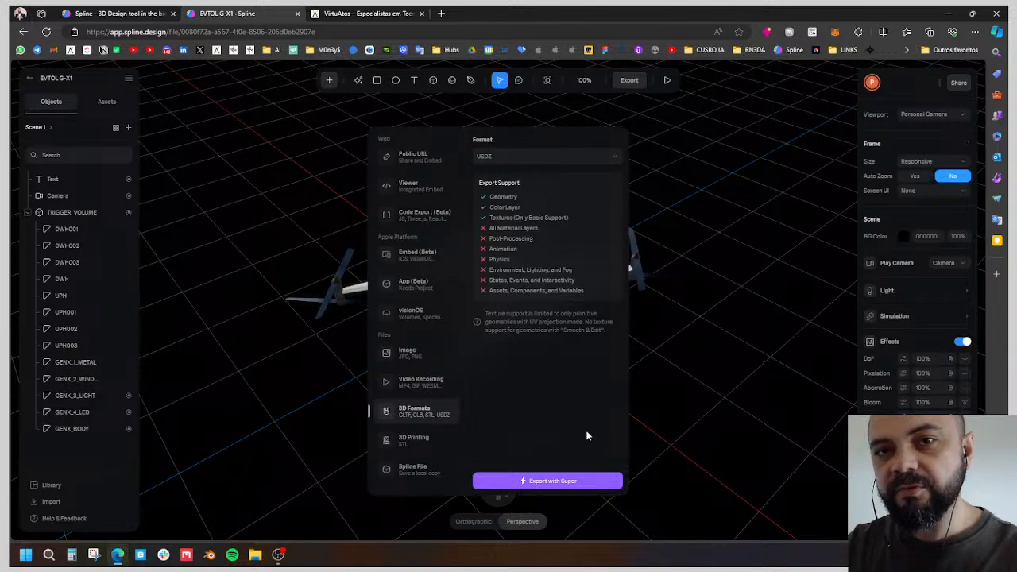
# Export the scene in GLB format, save it as evtol_g_x_1.glb in the SPLINE folder, and close the export options.
pyautogui.click(516, 157)
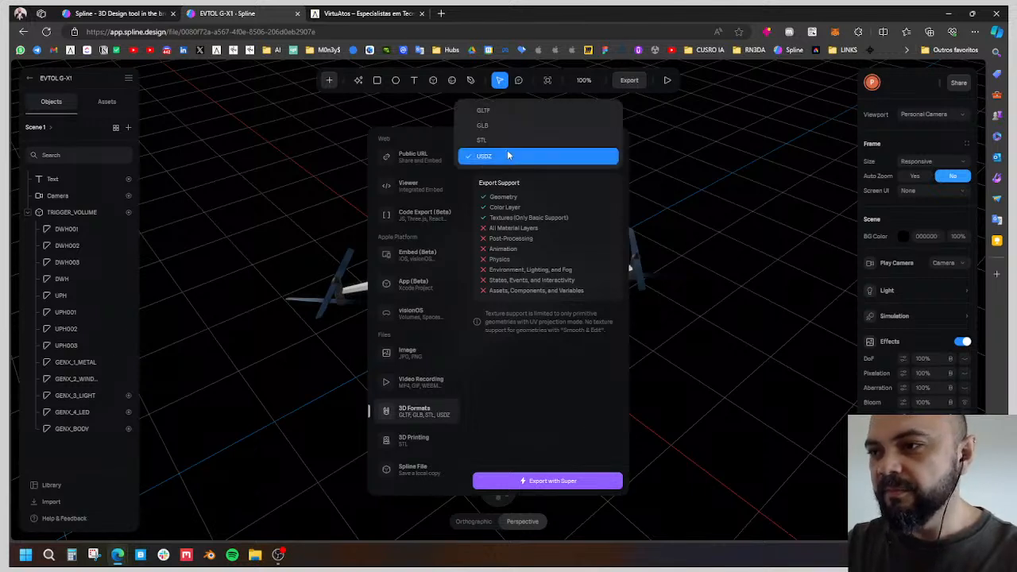
pyautogui.click(509, 156)
pyautogui.click(520, 153)
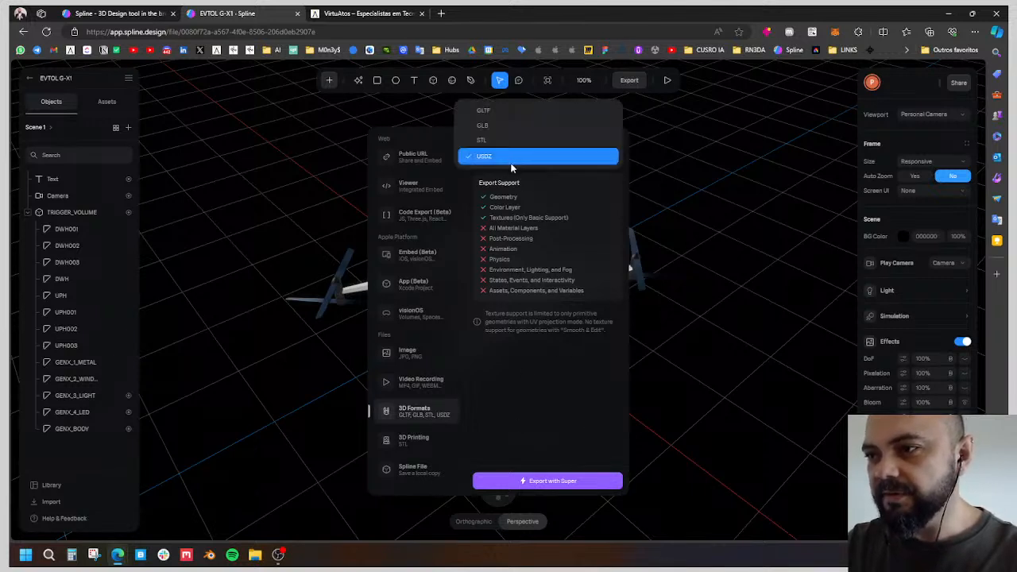
pyautogui.click(518, 123)
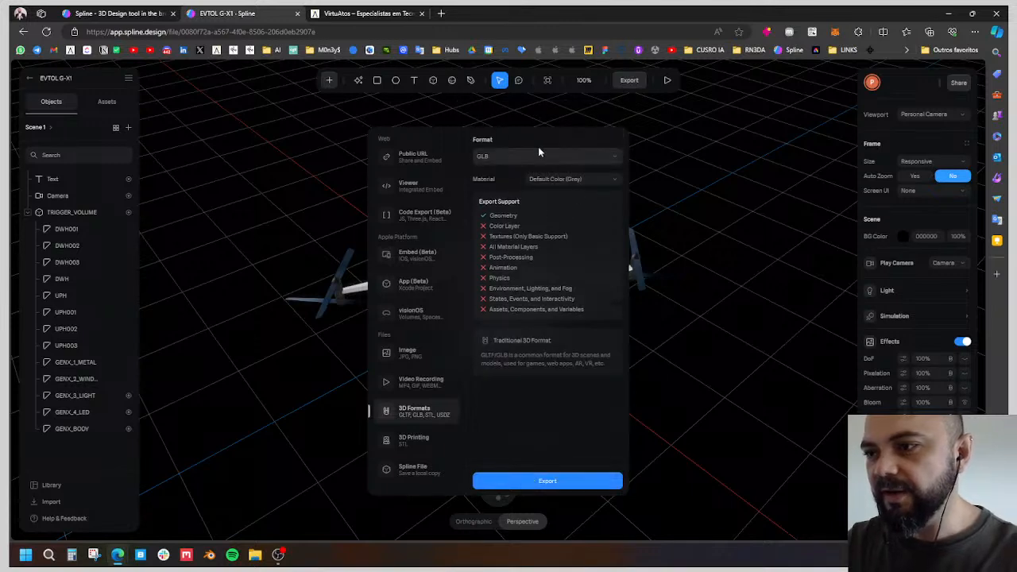
pyautogui.click(520, 152)
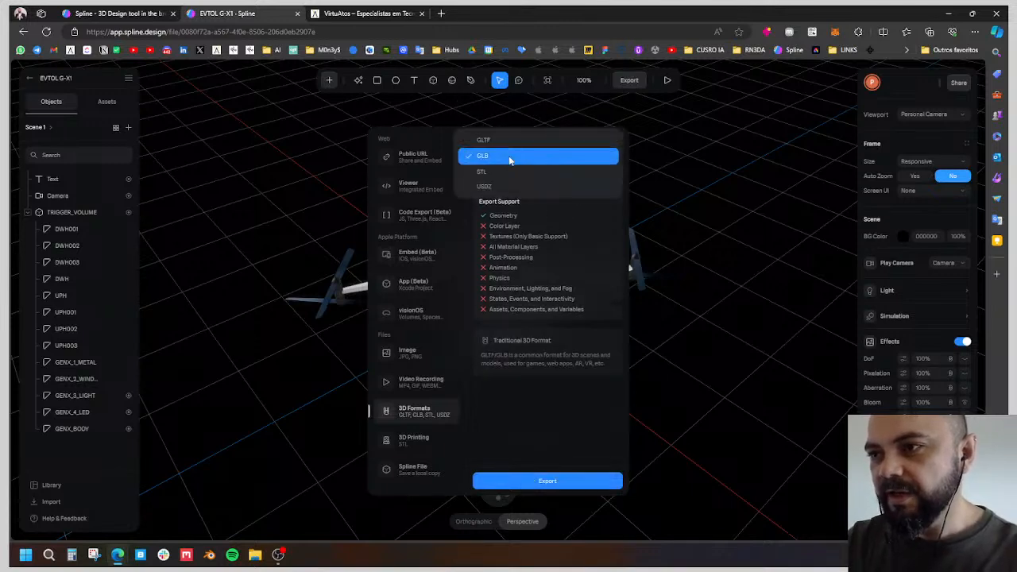
pyautogui.click(511, 156)
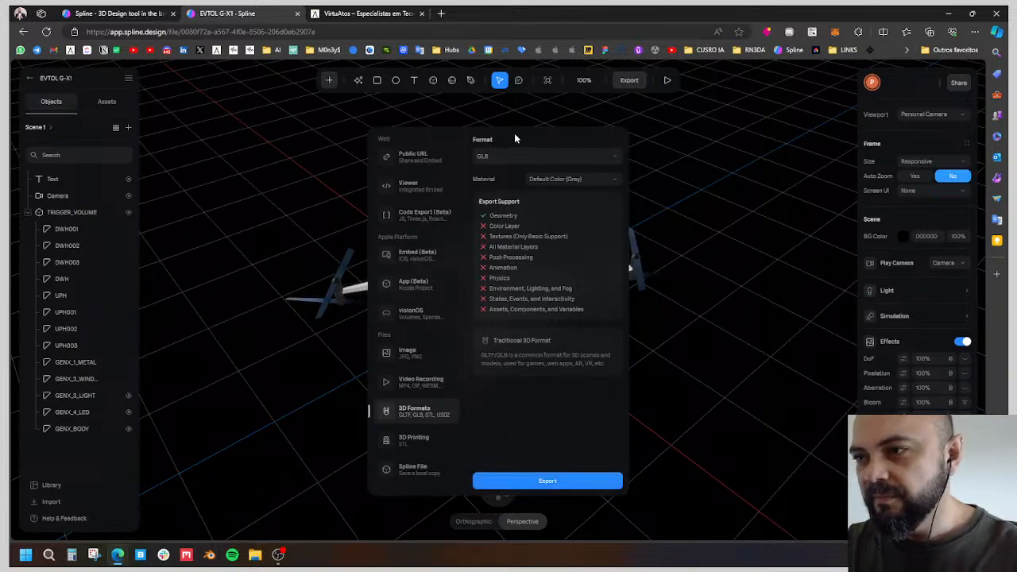
pyautogui.click(541, 484)
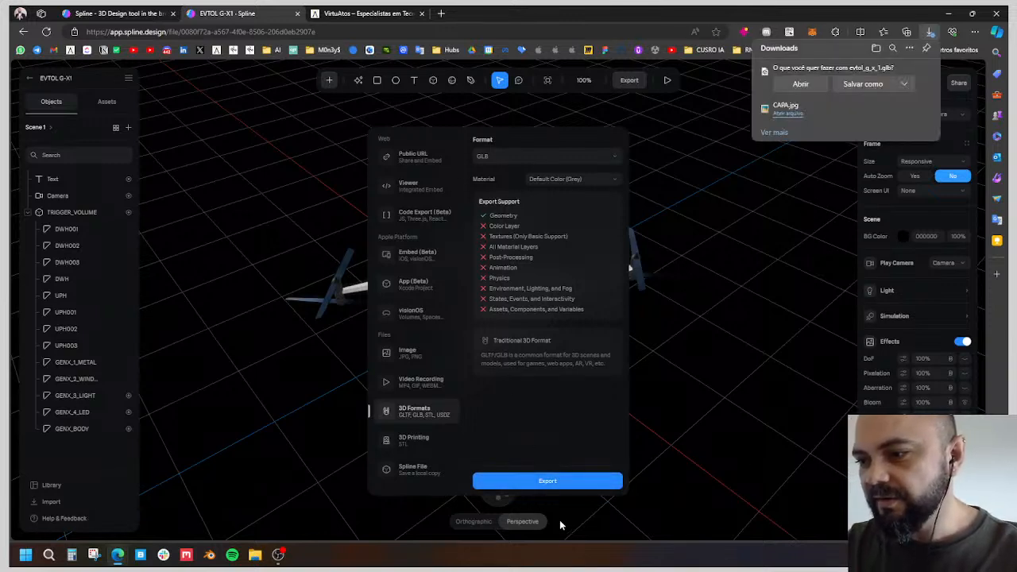
pyautogui.click(844, 85)
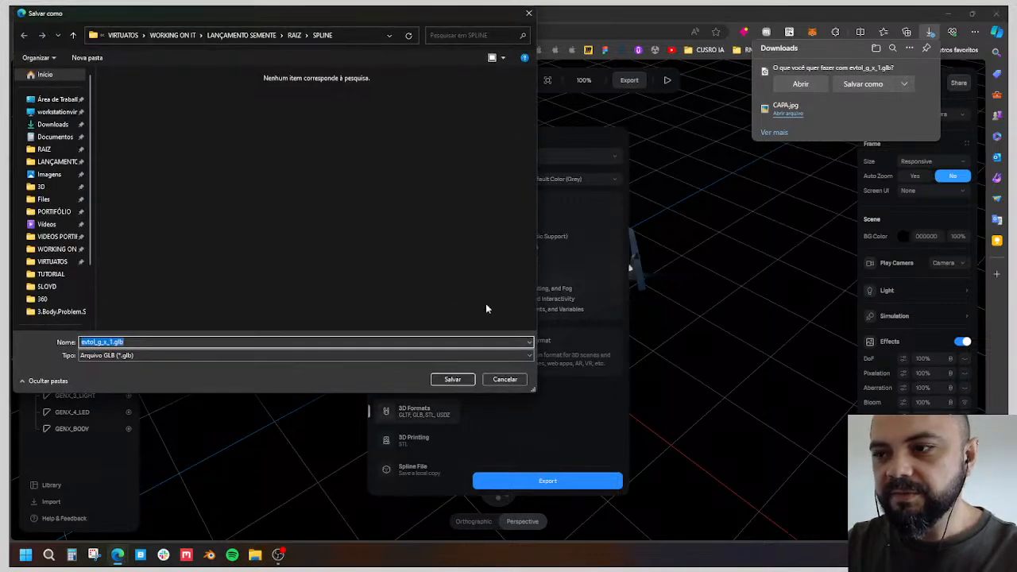
pyautogui.click(452, 381)
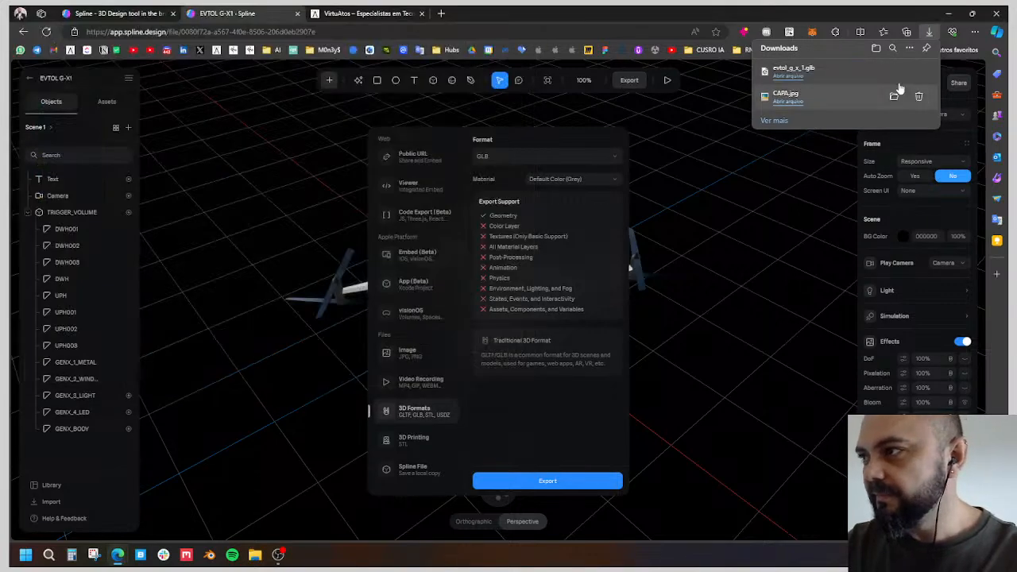
pyautogui.click(724, 132)
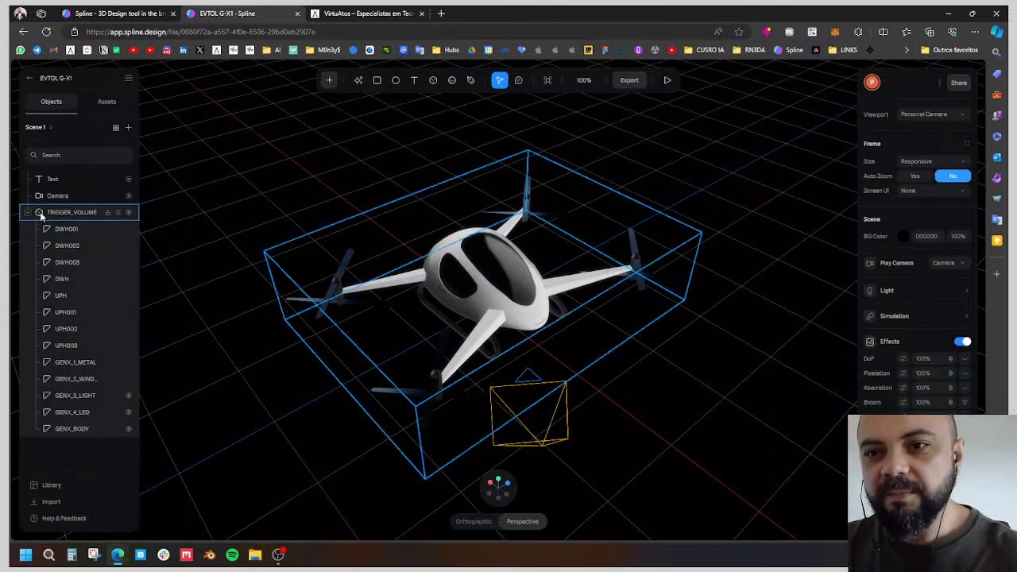
# Leave the EVTOL G-X1 file for the My Files list and create a new file.
pyautogui.click(27, 215)
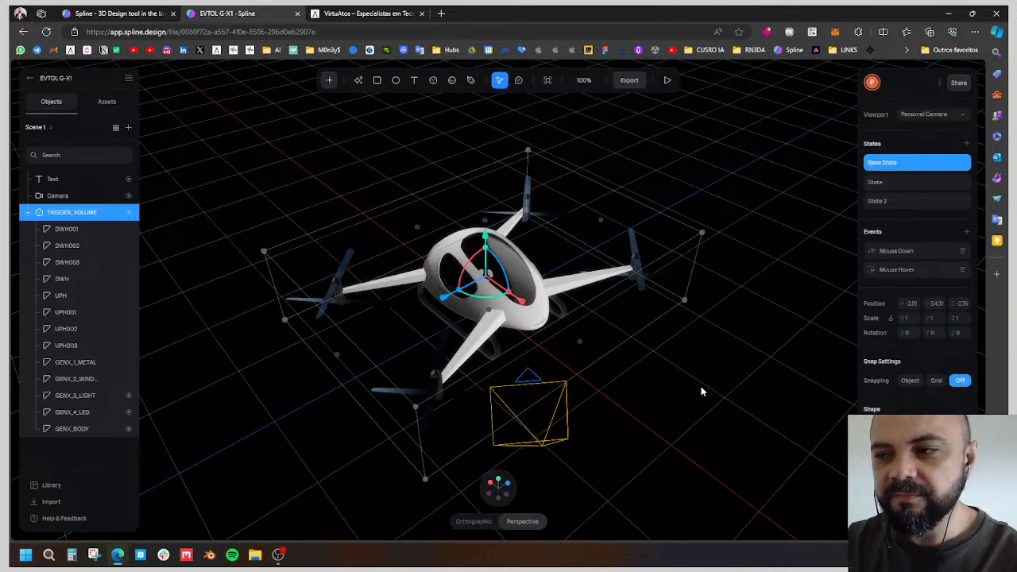
pyautogui.click(27, 80)
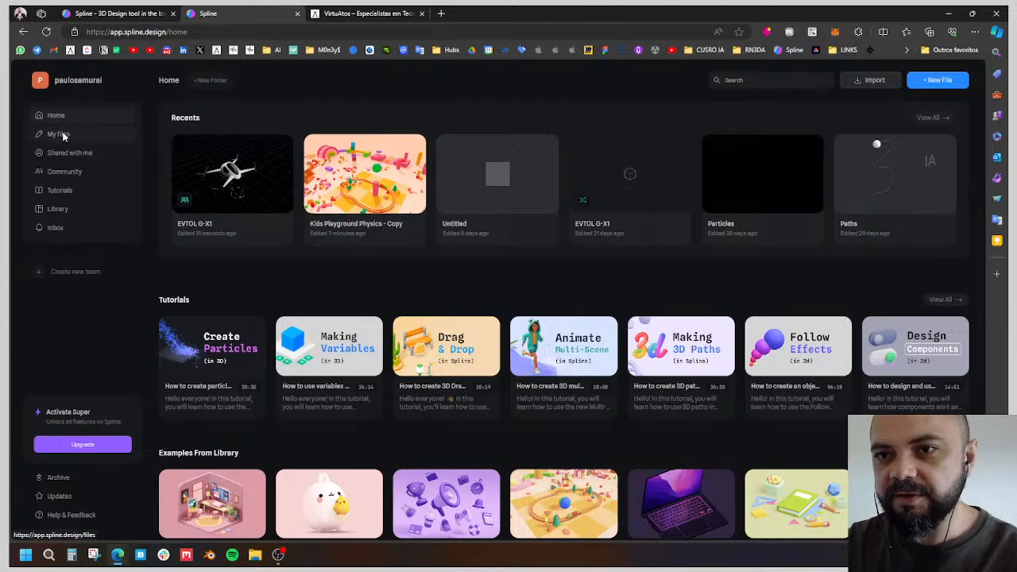
pyautogui.click(61, 133)
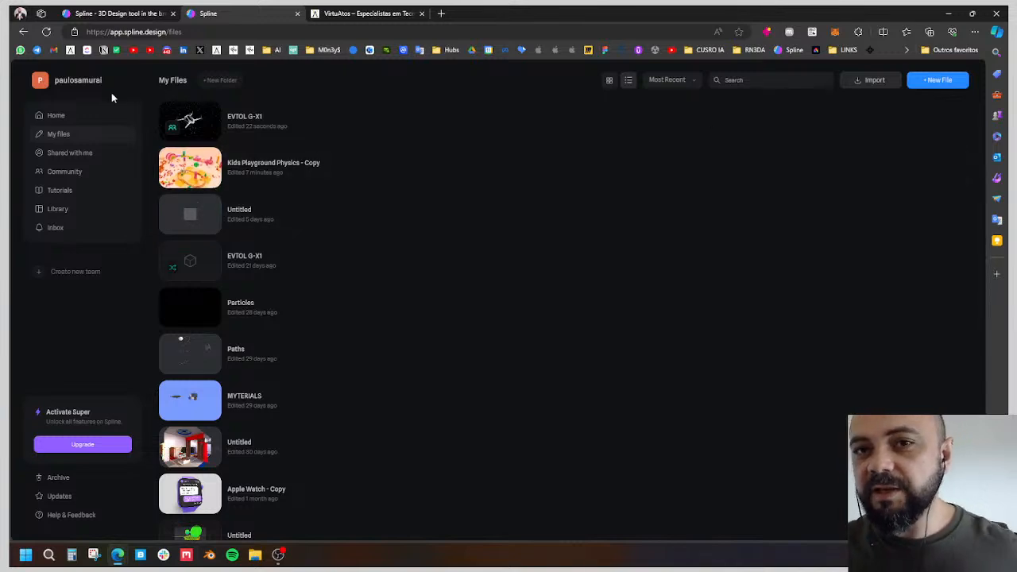
pyautogui.click(51, 115)
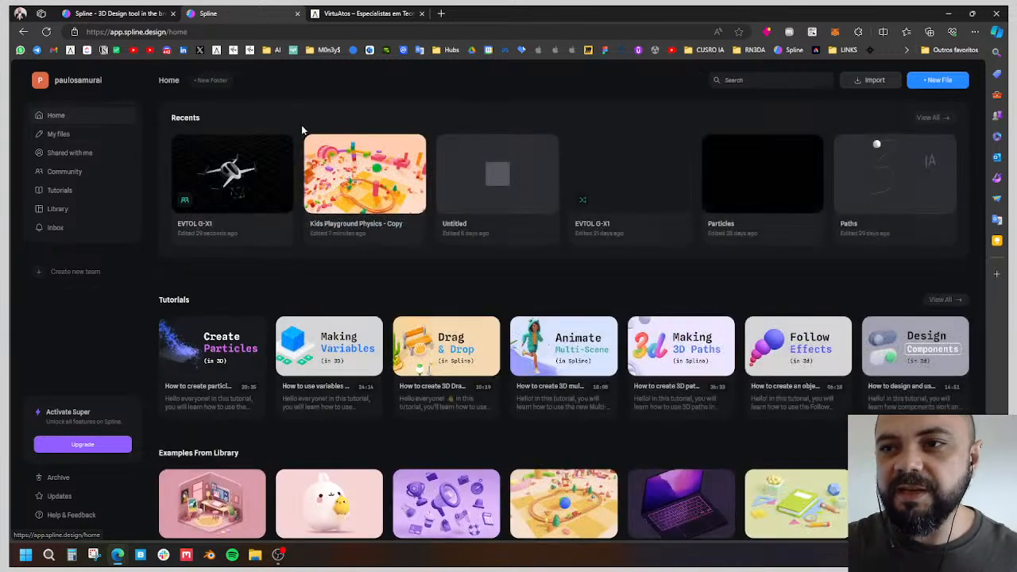
pyautogui.click(59, 133)
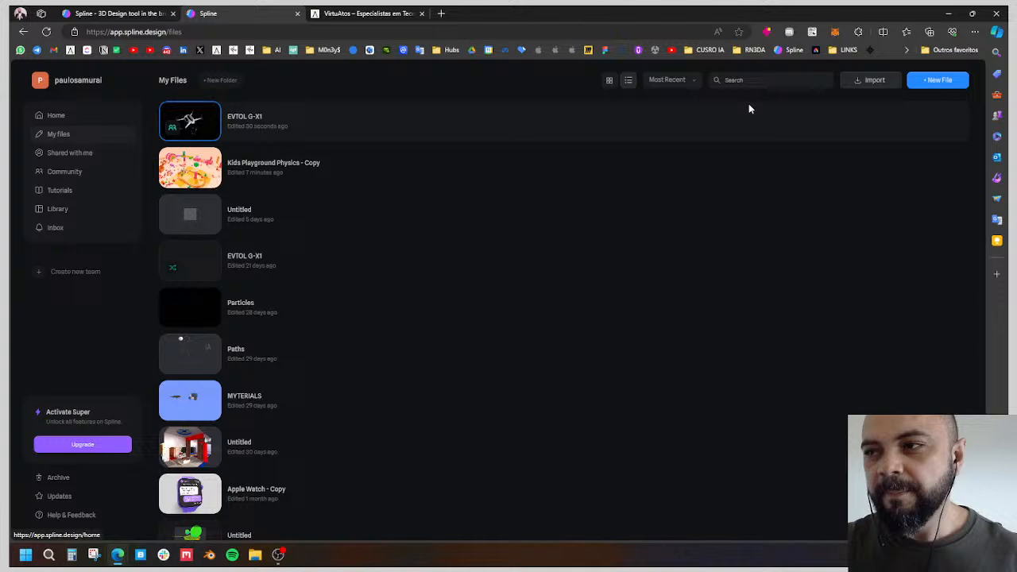
pyautogui.click(945, 78)
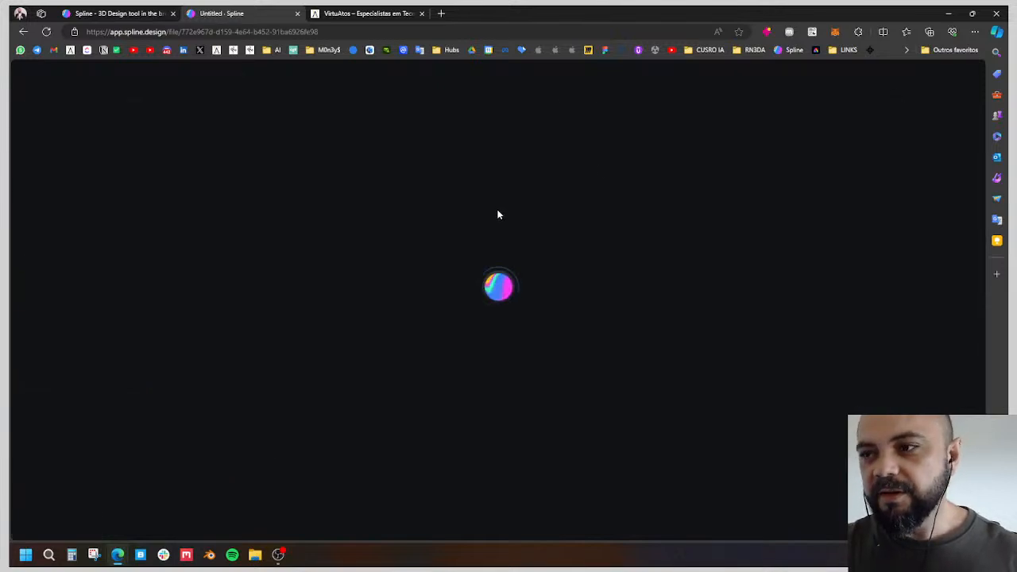
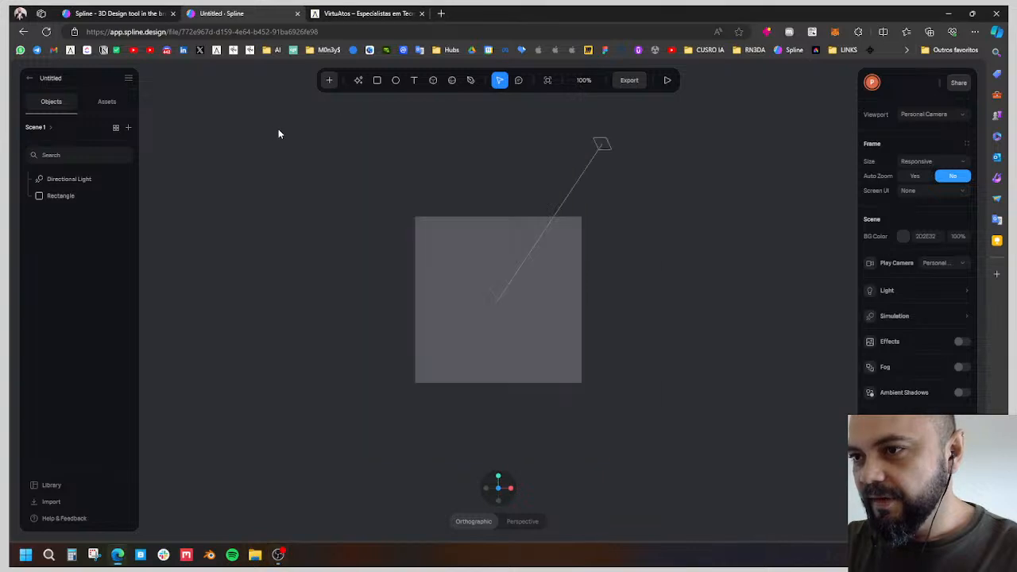
# Delete the default rectangle from the new scene.
pyautogui.scroll(5, 498, 298)
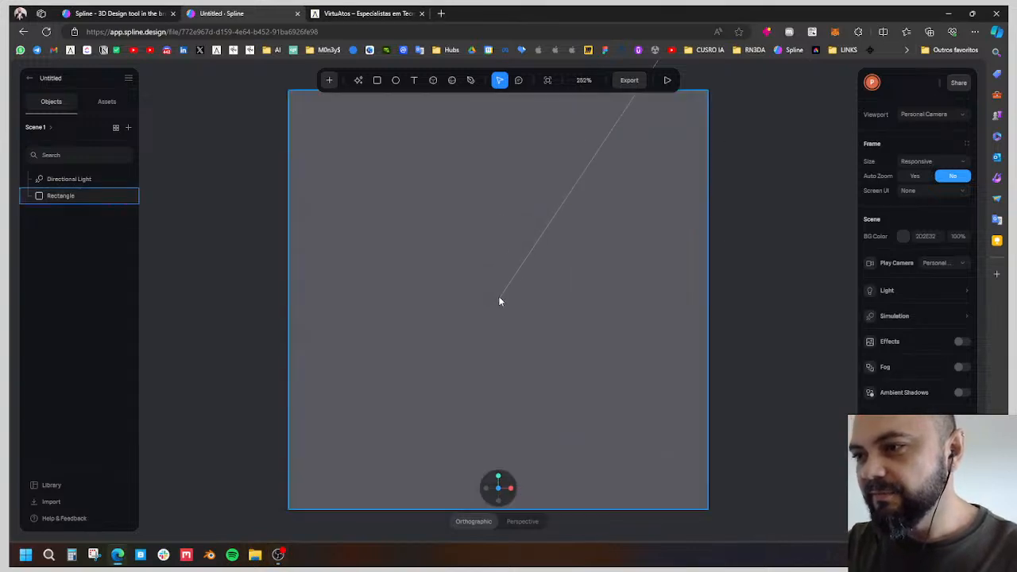
pyautogui.scroll(-2, 498, 298)
pyautogui.scroll(-1, 497, 299)
pyautogui.scroll(4, 375, 319)
pyautogui.scroll(-5, 357, 313)
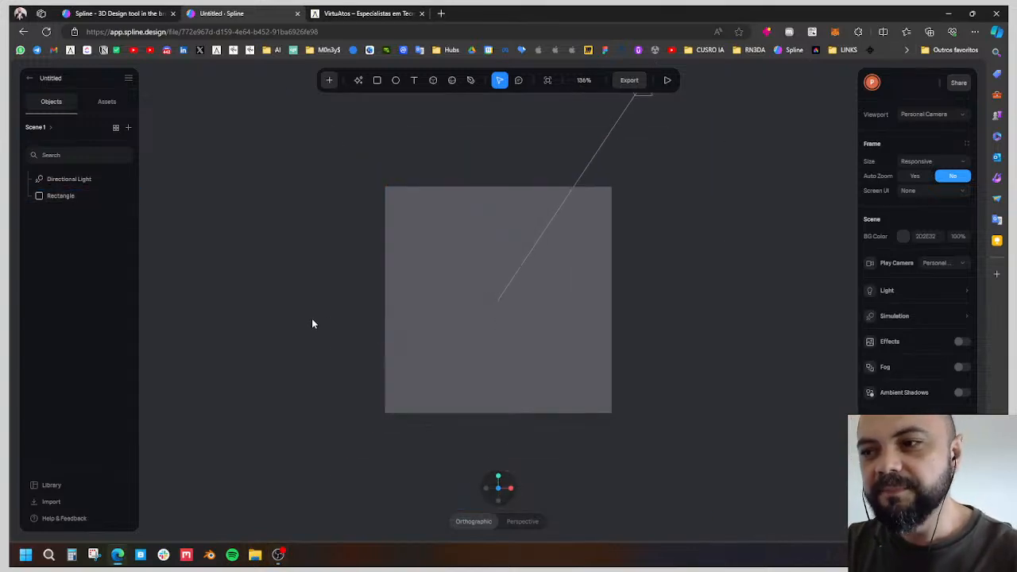
pyautogui.moveTo(311, 319); pyautogui.dragTo(635, 334, button='middle')
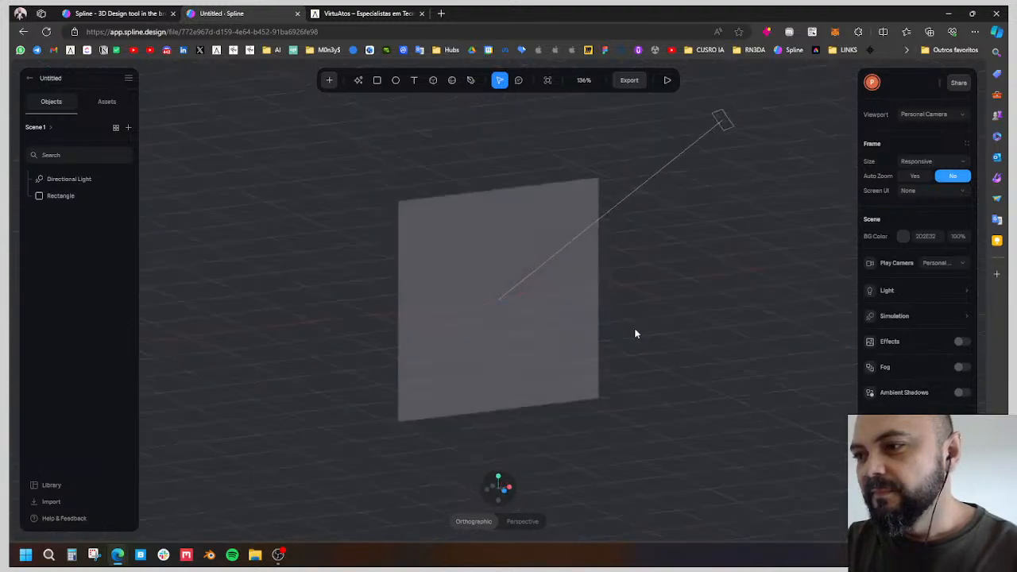
pyautogui.click(569, 233)
pyautogui.click(551, 195)
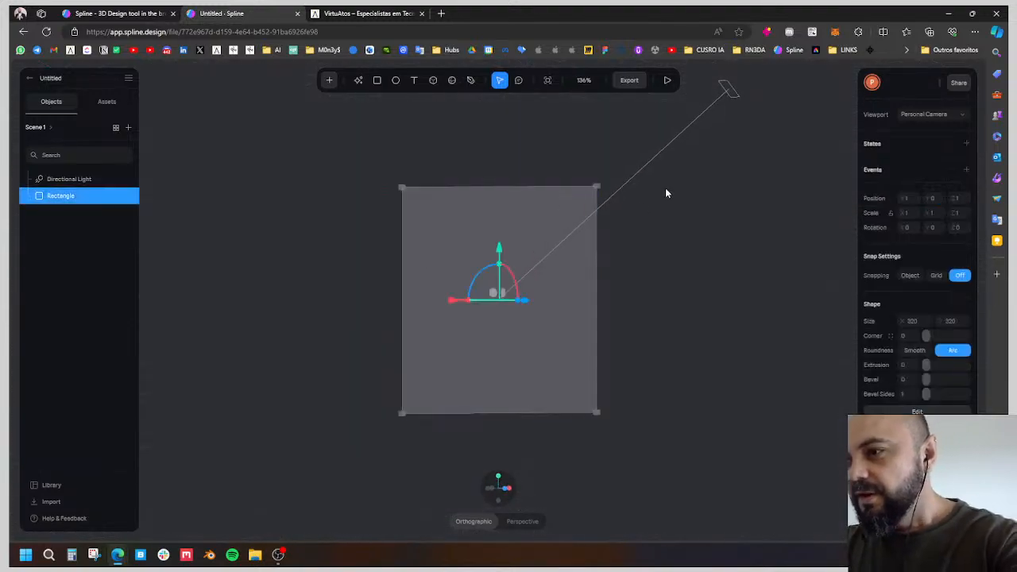
pyautogui.press('Delete')
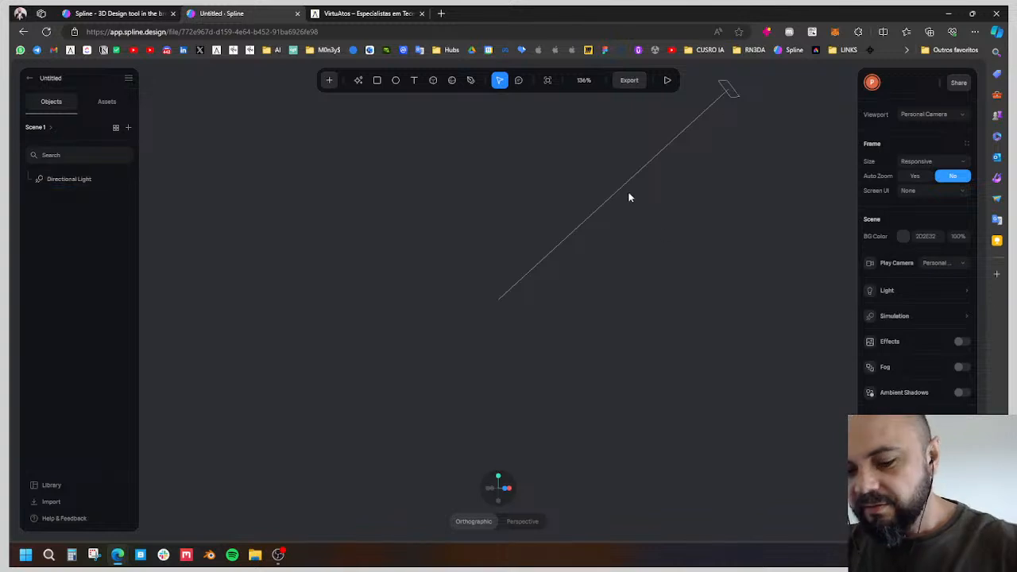
# Draw a cube about 270 units high in the middle of the scene and view it from an angle.
pyautogui.click(329, 82)
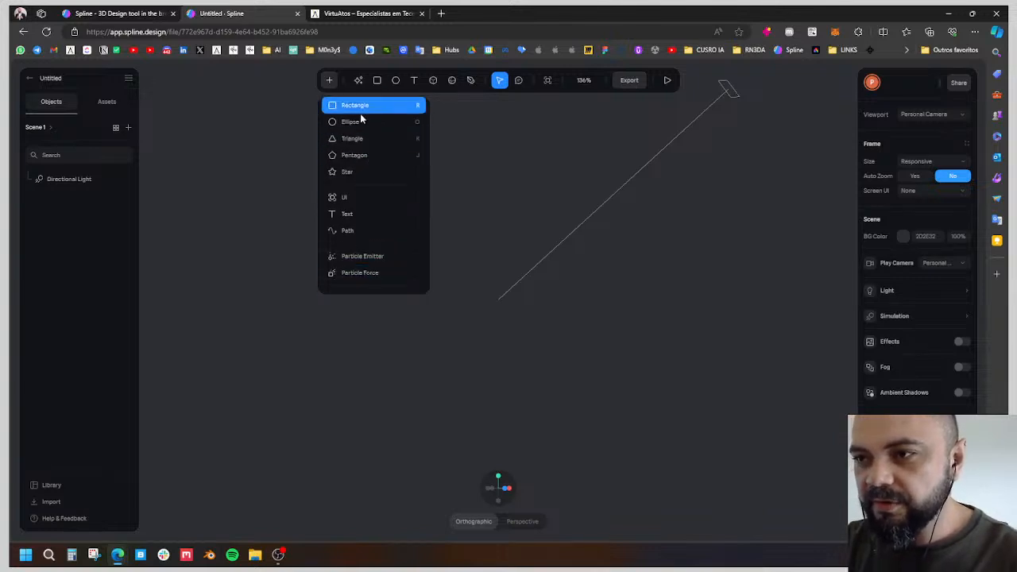
pyautogui.click(435, 80)
pyautogui.moveTo(405, 346)
pyautogui.mouseDown()
pyautogui.moveTo(606, 220)
pyautogui.moveTo(537, 150)
pyautogui.moveTo(569, 160)
pyautogui.moveTo(608, 155)
pyautogui.mouseUp()
pyautogui.scroll(-5, 281, 304)
pyautogui.moveTo(286, 305)
pyautogui.mouseDown(button='middle')
pyautogui.moveTo(406, 334)
pyautogui.moveTo(561, 309)
pyautogui.moveTo(394, 324)
pyautogui.moveTo(341, 318)
pyautogui.moveTo(636, 252)
pyautogui.mouseUp(button='middle')
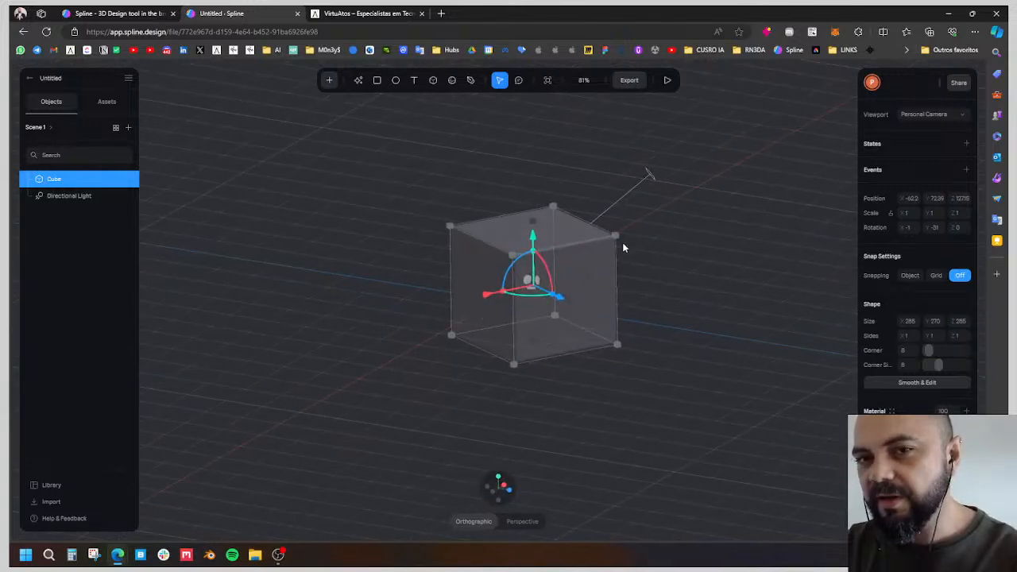
pyautogui.scroll(5, 752, 217)
pyautogui.moveTo(752, 217); pyautogui.dragTo(649, 229, button='middle')
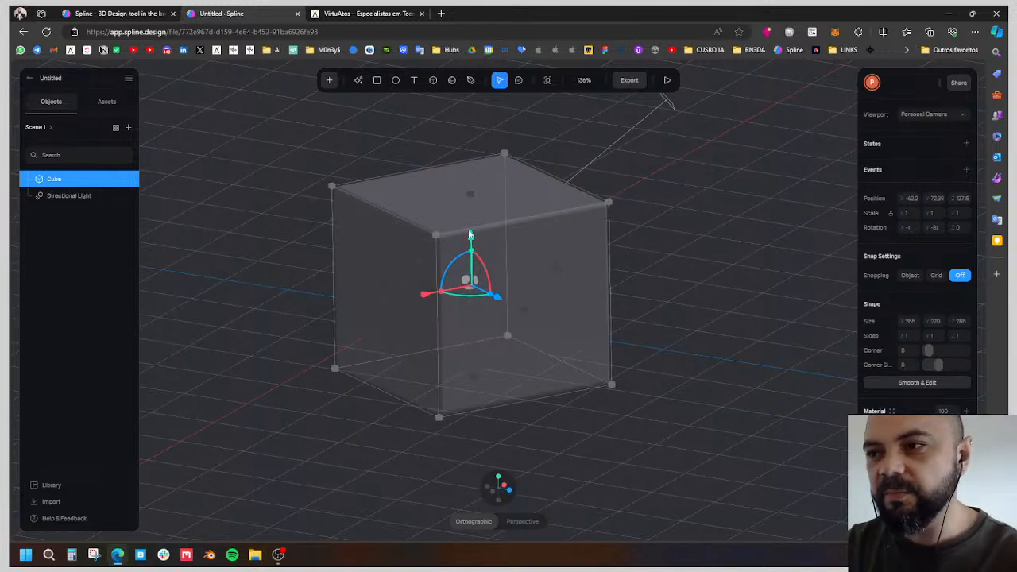
pyautogui.scroll(-1, 644, 205)
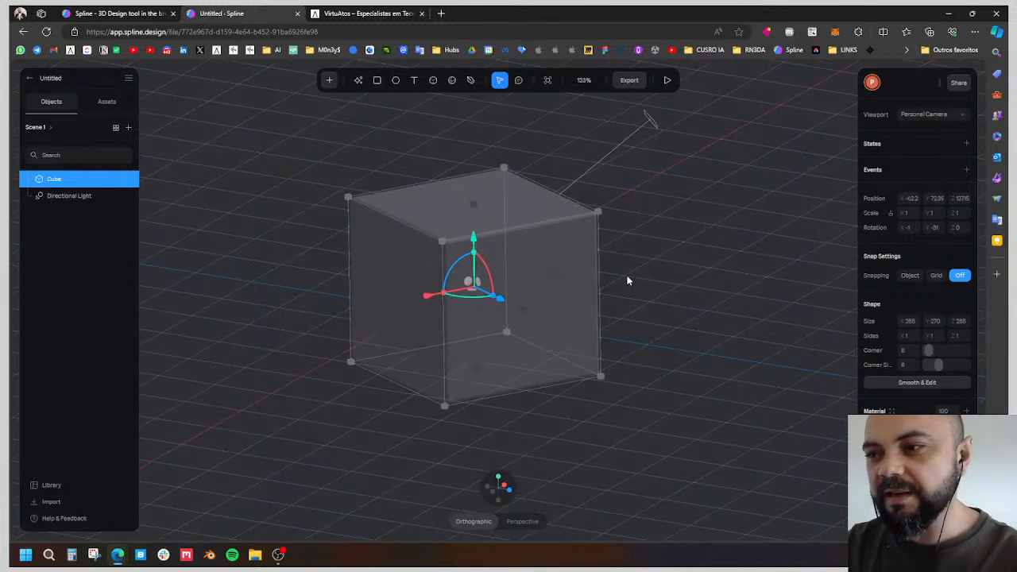
pyautogui.moveTo(629, 279)
pyautogui.keyDown('alt'); pyautogui.mouseDown()
pyautogui.moveTo(649, 303)
pyautogui.moveTo(640, 296)
pyautogui.mouseUp(); pyautogui.keyUp('alt')
pyautogui.scroll(-2, 639, 296)
pyautogui.moveTo(639, 296); pyautogui.dragTo(567, 262, button='middle')
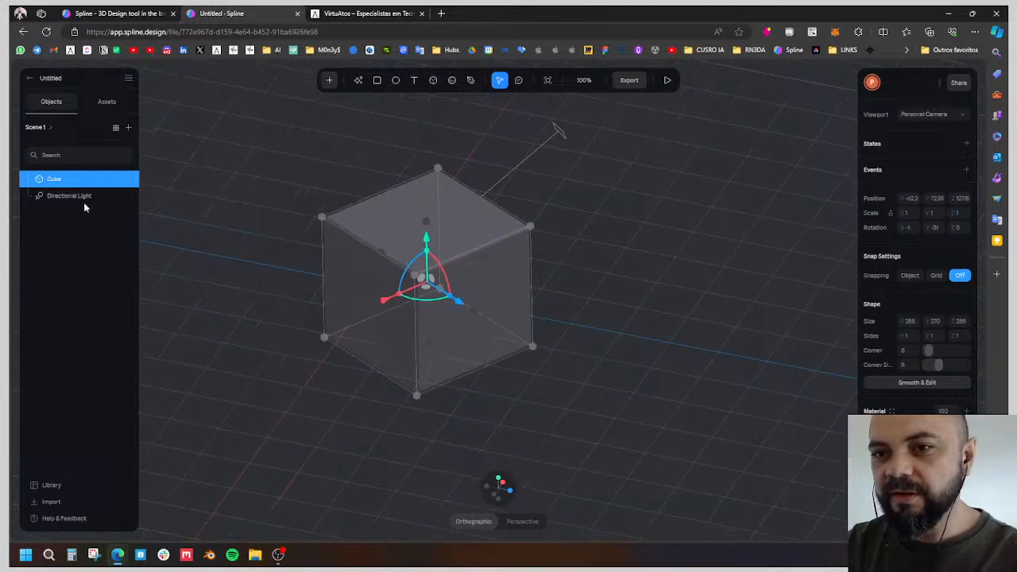
# Round the cube's edges by setting Corner to 64 and the corner sides to 9.
pyautogui.scroll(-3, 941, 355)
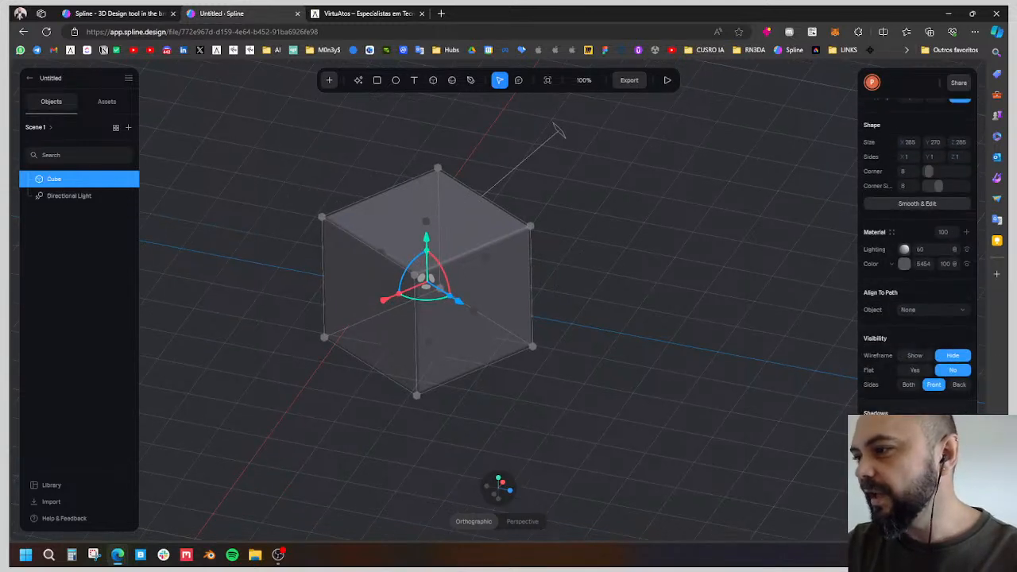
pyautogui.scroll(3, 941, 355)
pyautogui.scroll(-2, 941, 355)
pyautogui.scroll(2, 938, 353)
pyautogui.scroll(-1, 933, 351)
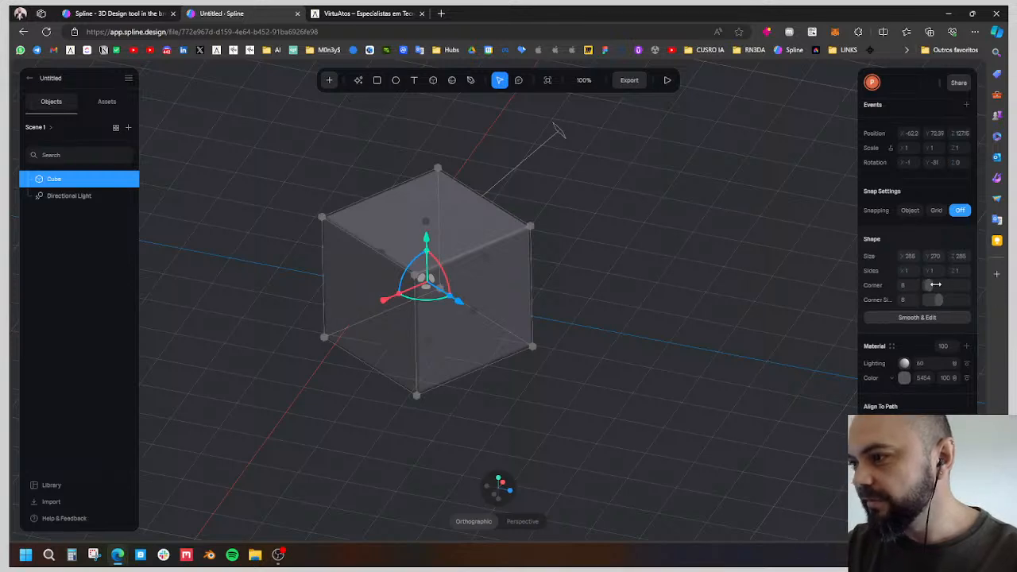
pyautogui.moveTo(929, 286)
pyautogui.mouseDown()
pyautogui.moveTo(957, 286)
pyautogui.moveTo(925, 302)
pyautogui.moveTo(965, 308)
pyautogui.moveTo(936, 315)
pyautogui.moveTo(948, 281)
pyautogui.moveTo(961, 289)
pyautogui.moveTo(945, 287)
pyautogui.mouseUp()
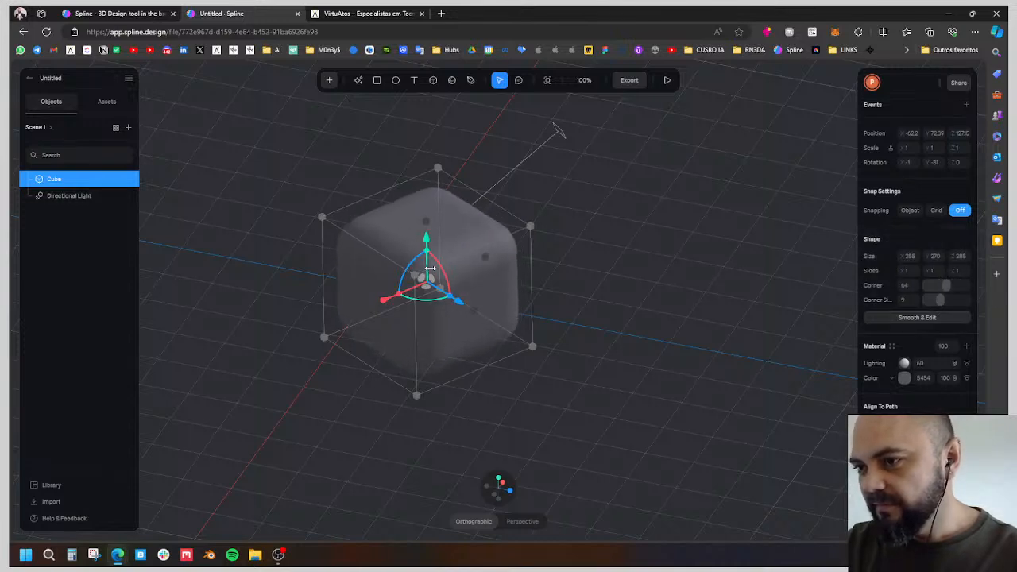
pyautogui.moveTo(529, 227)
pyautogui.mouseDown()
pyautogui.moveTo(723, 168)
pyautogui.moveTo(521, 224)
pyautogui.moveTo(536, 222)
pyautogui.mouseUp()
pyautogui.hotkey('ctrl', 'z')
pyautogui.scroll(-3, 908, 398)
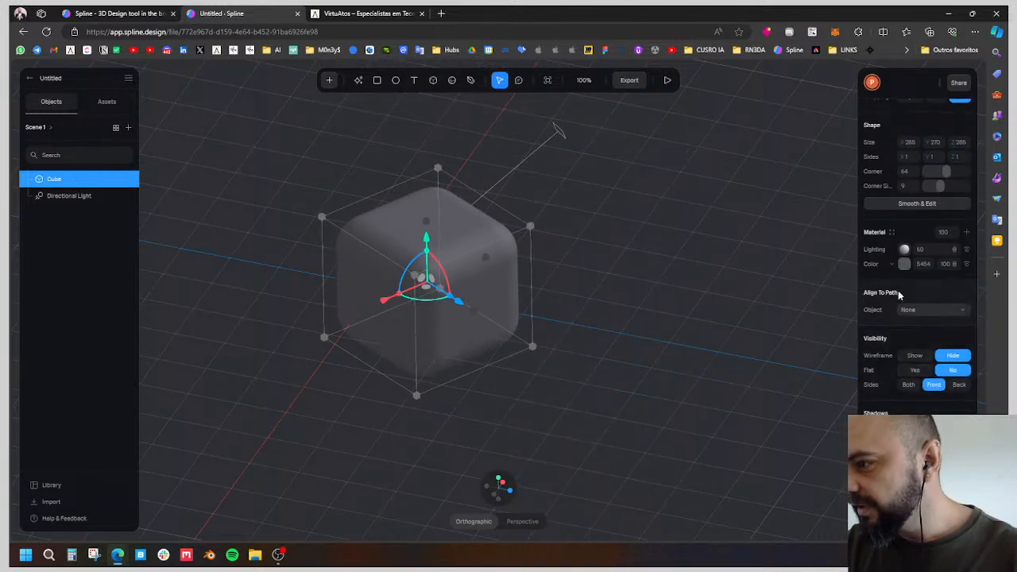
# Change the cube's material color to a blue-violet shade.
pyautogui.click(903, 263)
pyautogui.moveTo(950, 296); pyautogui.dragTo(931, 279)
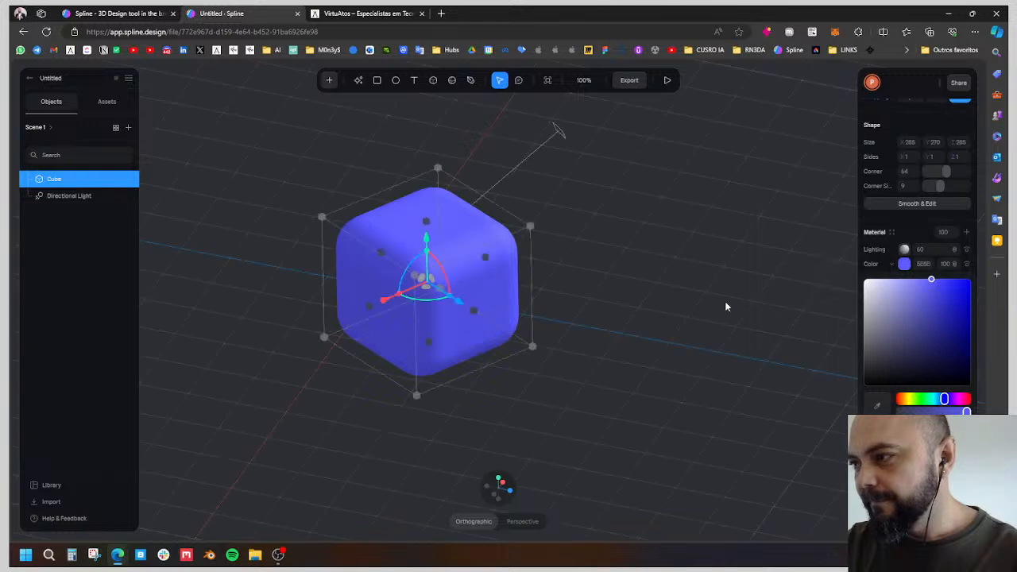
pyautogui.click(680, 331)
pyautogui.click(504, 256)
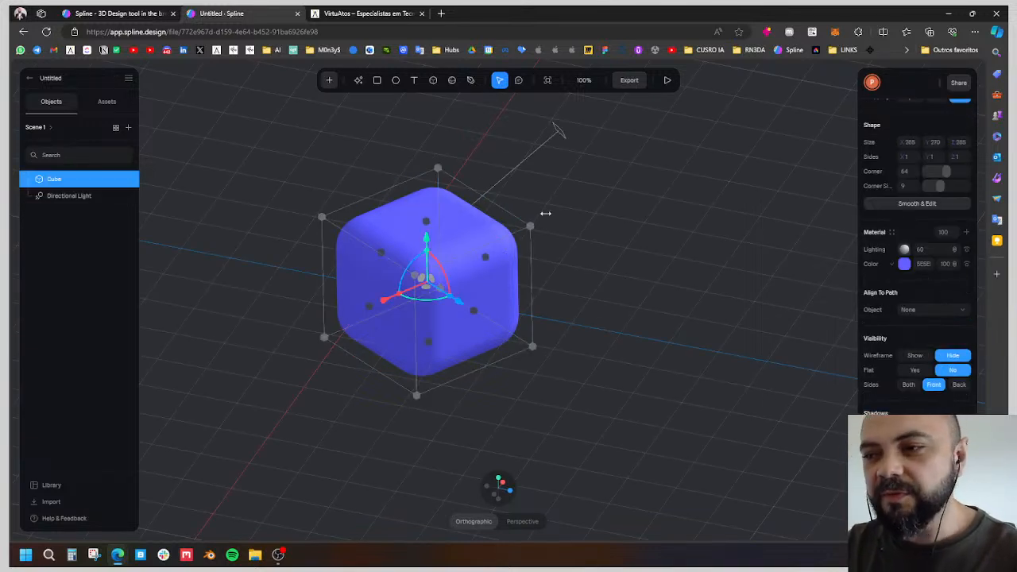
# Examine the colored cube from several angles and look through its properties.
pyautogui.scroll(-2, 670, 297)
pyautogui.moveTo(640, 371); pyautogui.dragTo(581, 392, button='middle')
pyautogui.scroll(-2, 641, 370)
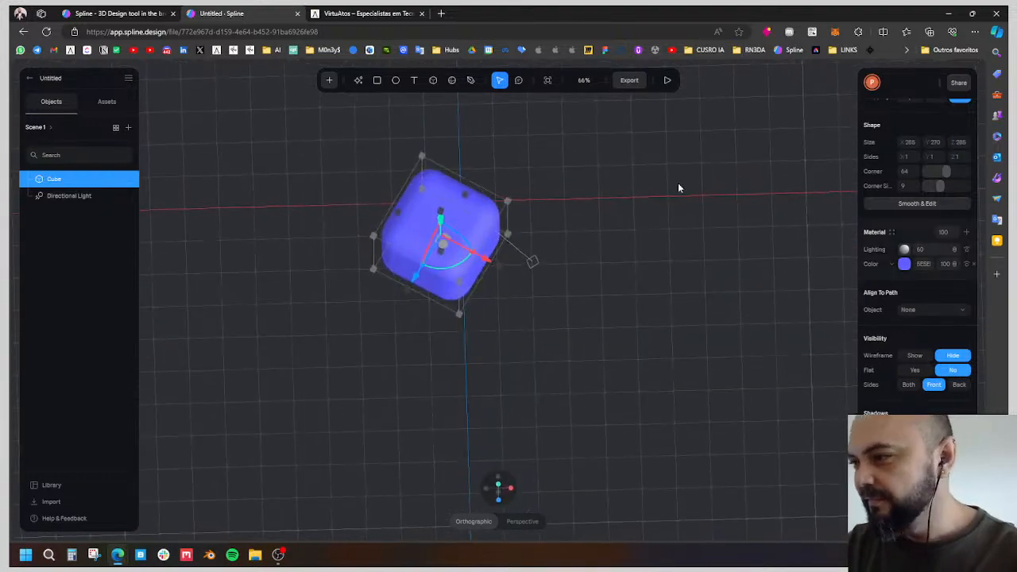
pyautogui.moveTo(311, 246); pyautogui.dragTo(333, 241, button='middle')
pyautogui.scroll(4, 638, 221)
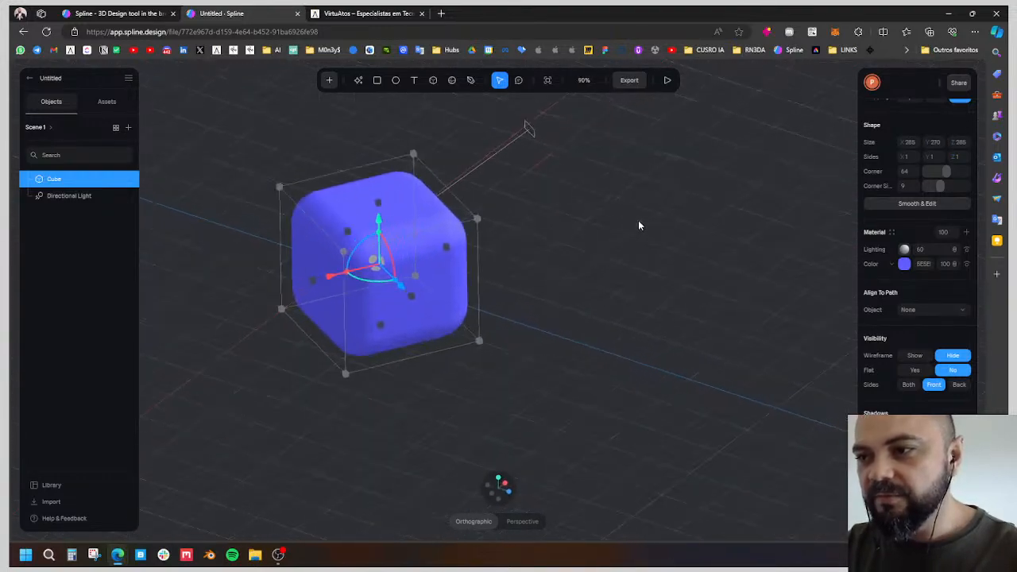
pyautogui.moveTo(638, 222); pyautogui.dragTo(667, 236, button='middle')
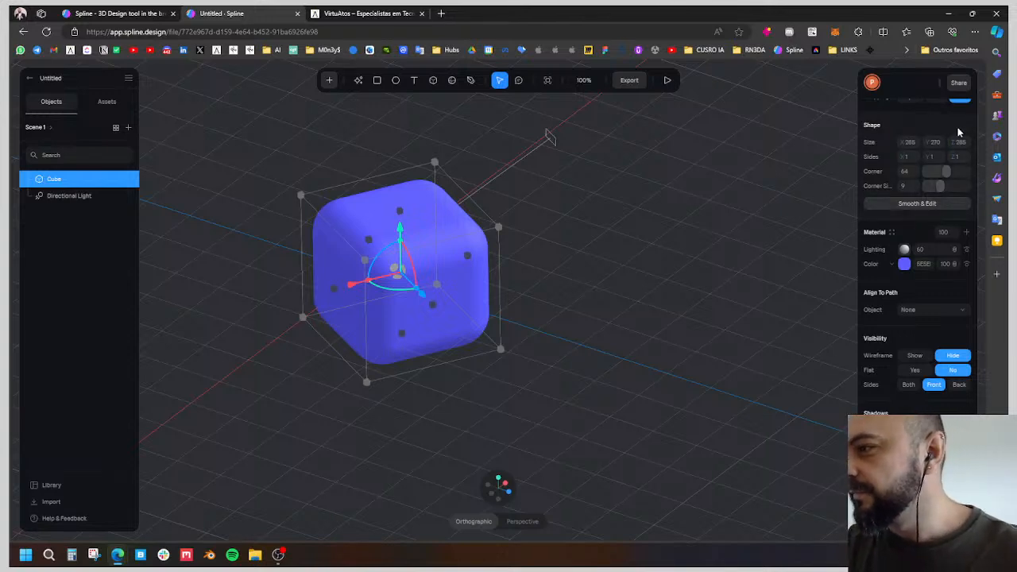
pyautogui.scroll(3, 957, 364)
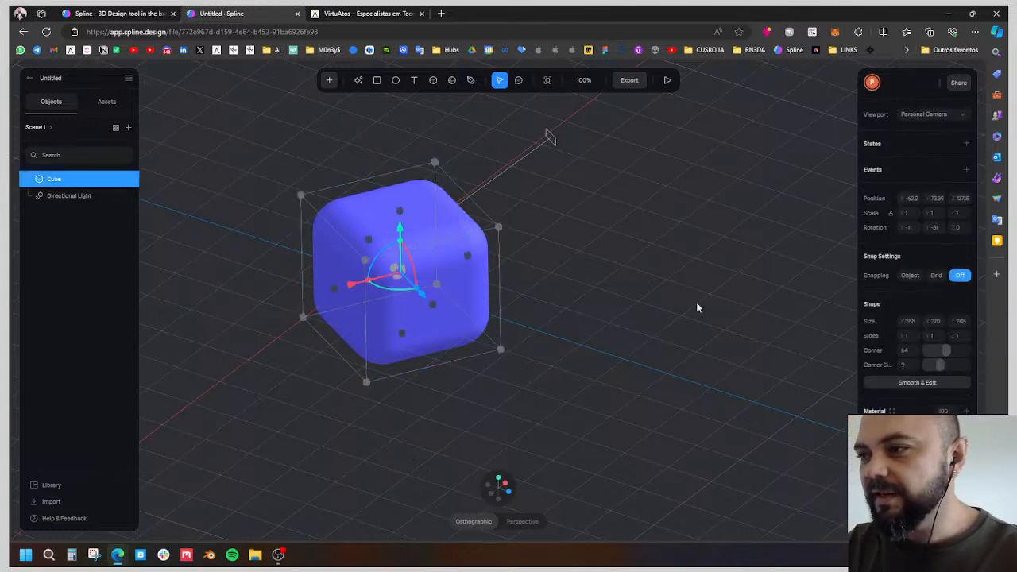
pyautogui.scroll(-5, 944, 338)
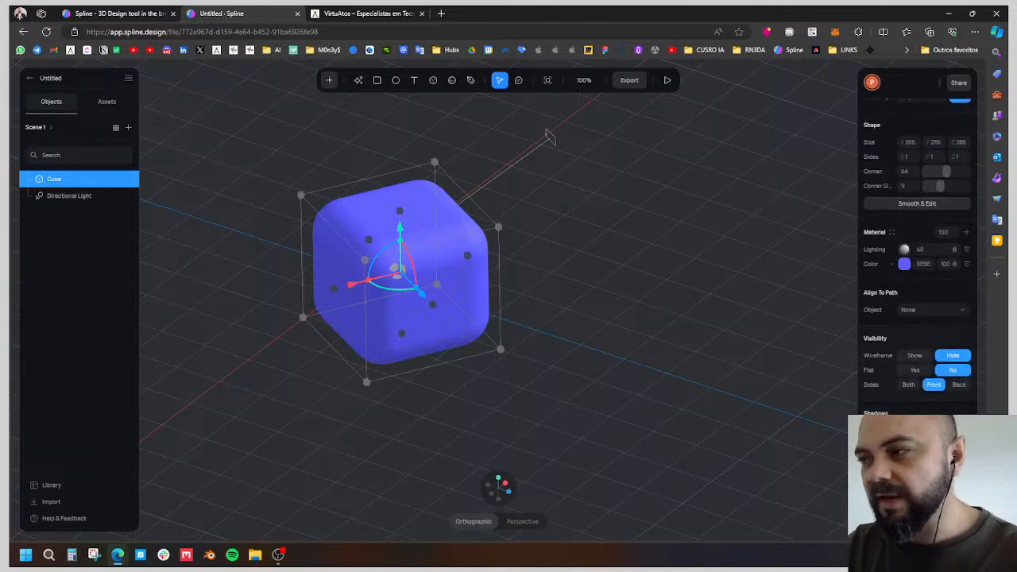
# Leave the editor for the My Files list and reopen the most recent Untitled file containing the cube.
pyautogui.click(29, 78)
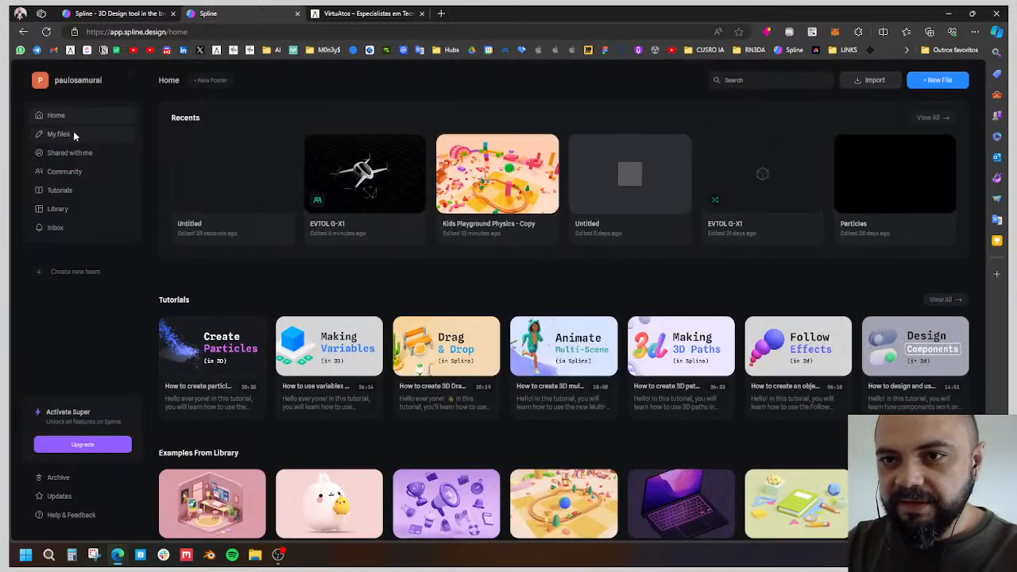
pyautogui.click(70, 133)
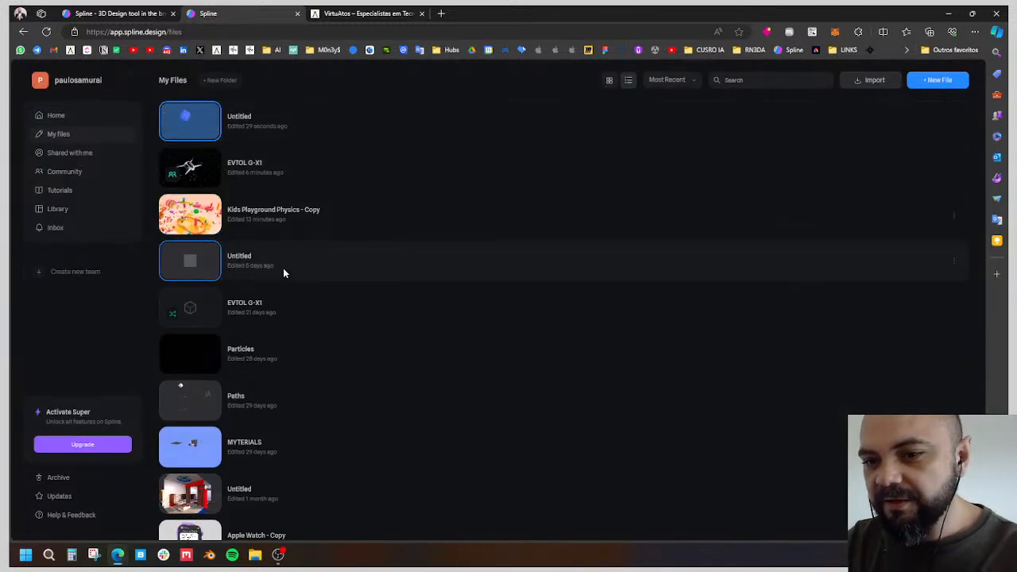
pyautogui.click(212, 136)
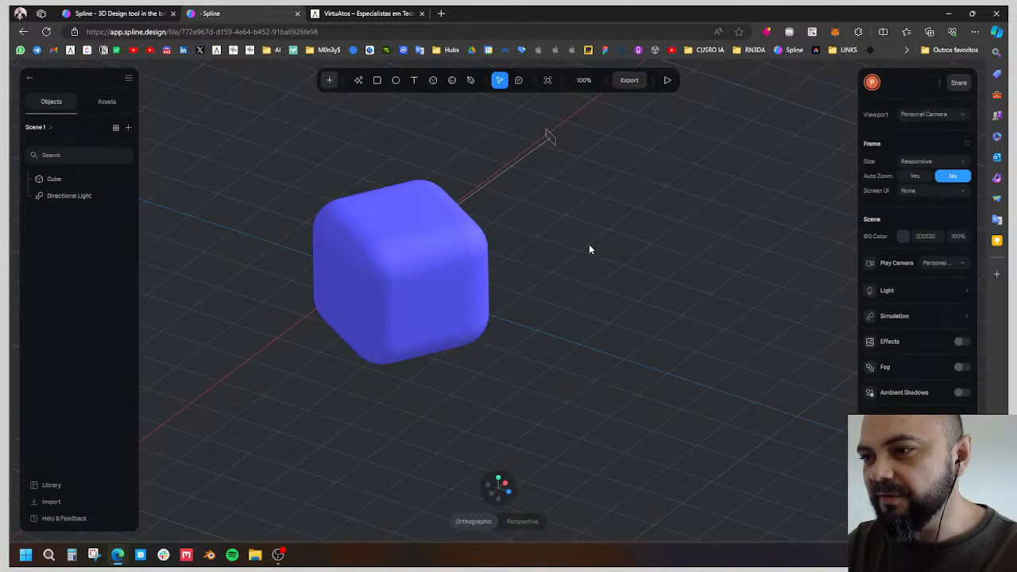
# Move the cube back along its own Z axis to about X 6.46, Y 70.40, Z 12.82.
pyautogui.click(374, 213)
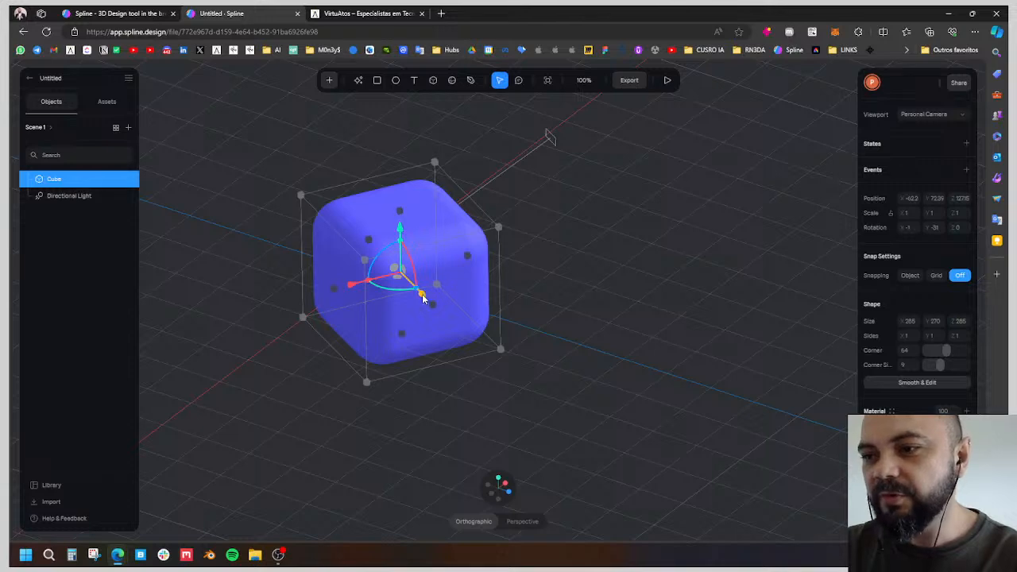
pyautogui.moveTo(423, 297); pyautogui.dragTo(389, 263)
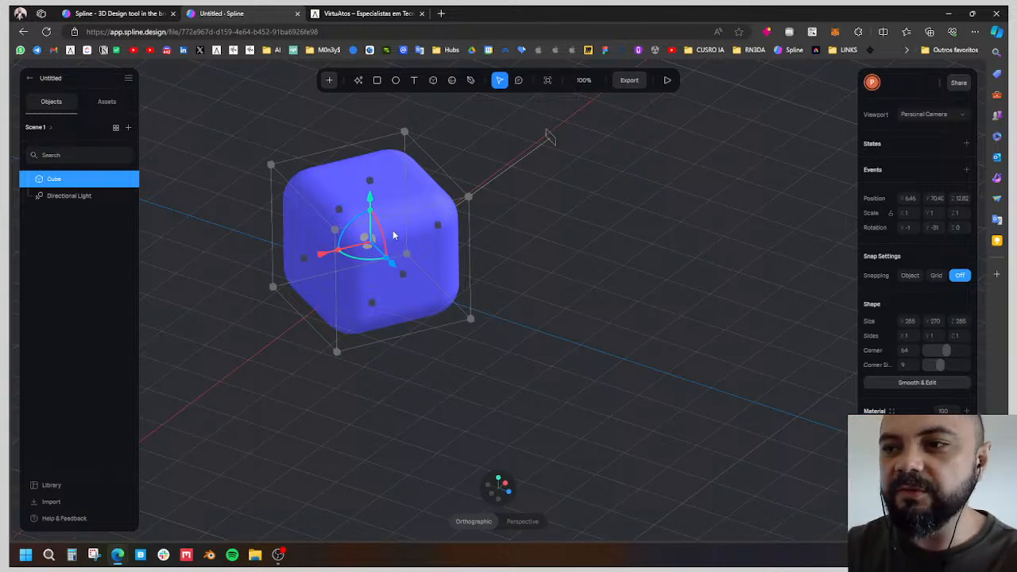
pyautogui.moveTo(557, 227); pyautogui.dragTo(654, 269, button='middle')
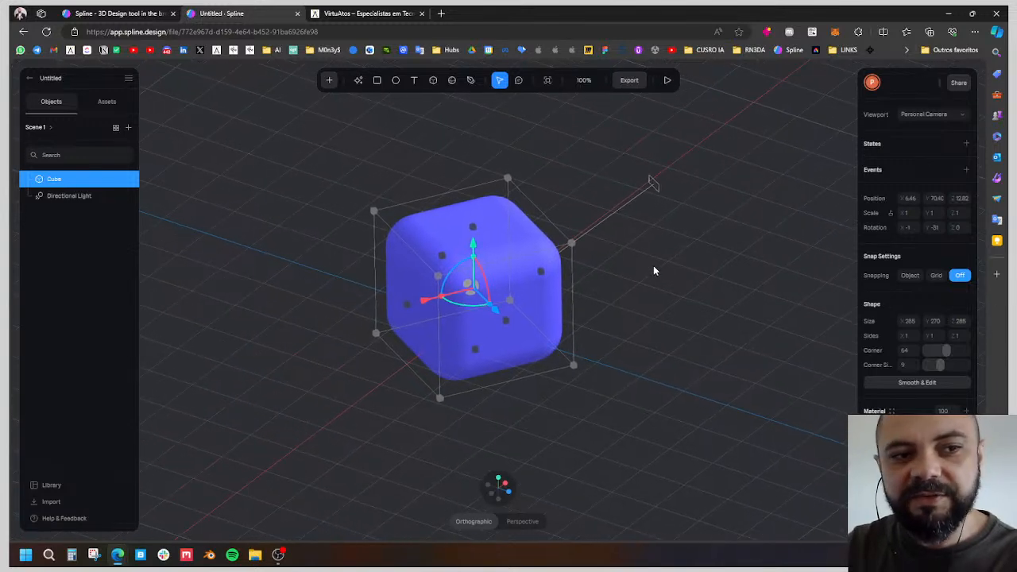
pyautogui.scroll(1, 654, 268)
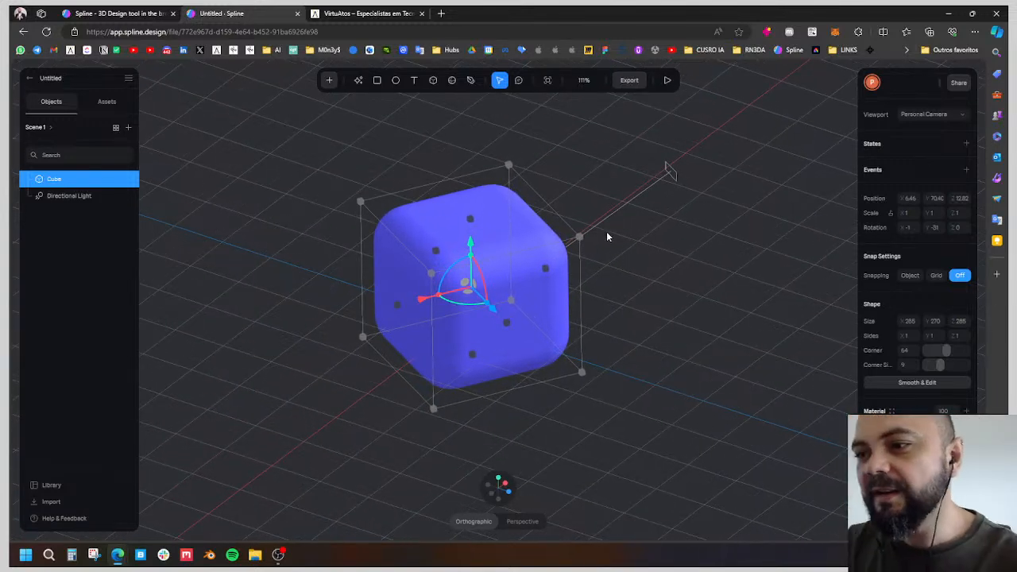
pyautogui.moveTo(699, 225); pyautogui.dragTo(673, 216, button='middle')
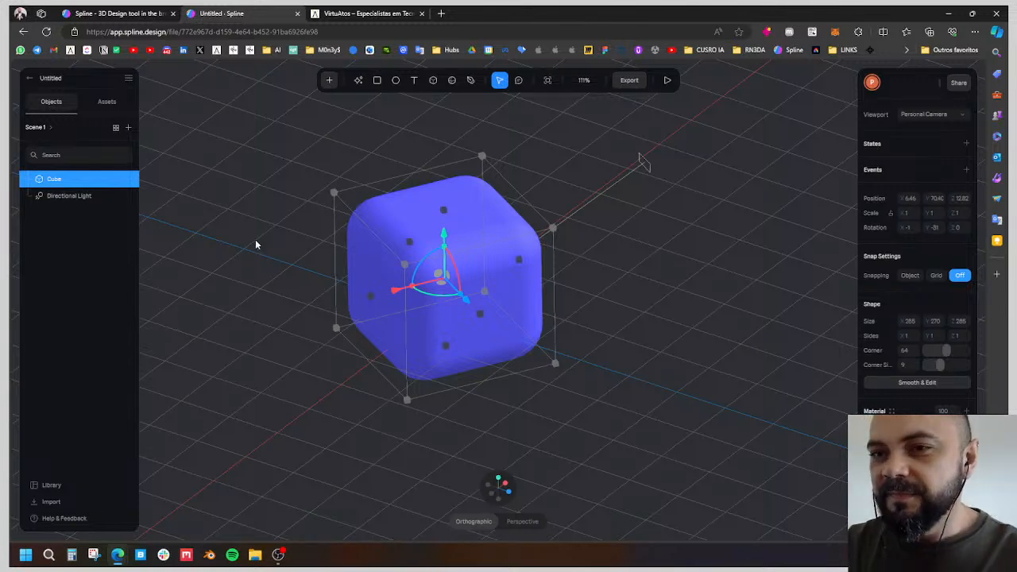
# Add a second state to the cube and make Base State the active one.
pyautogui.moveTo(684, 248); pyautogui.dragTo(676, 249, button='middle')
pyautogui.scroll(-3, 688, 267)
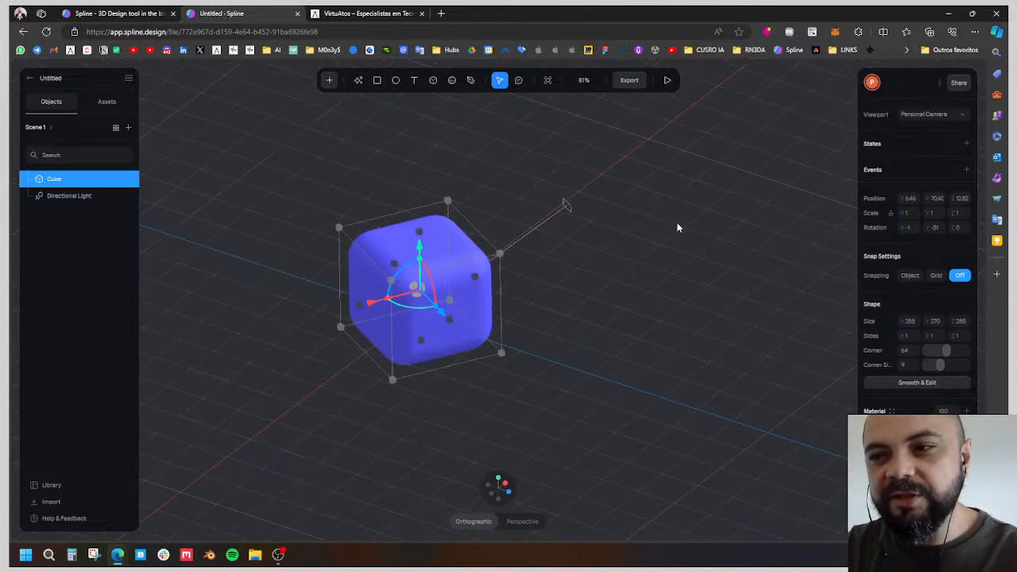
pyautogui.click(966, 145)
pyautogui.click(891, 164)
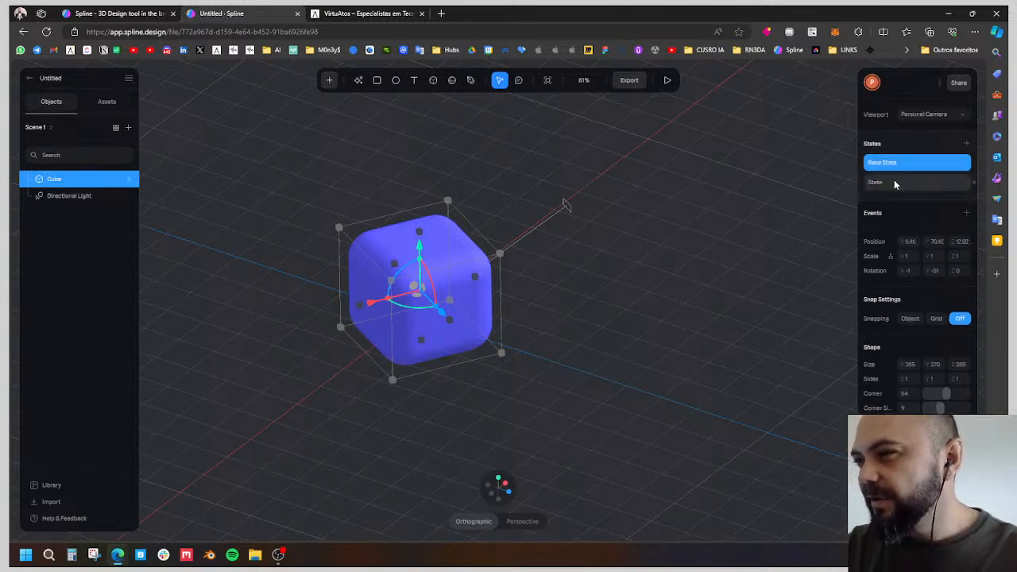
# Alternate between Base State and the added state to compare the cube in both.
pyautogui.click(894, 182)
pyautogui.click(892, 168)
pyautogui.click(892, 180)
pyautogui.click(891, 166)
pyautogui.click(892, 180)
pyautogui.click(892, 163)
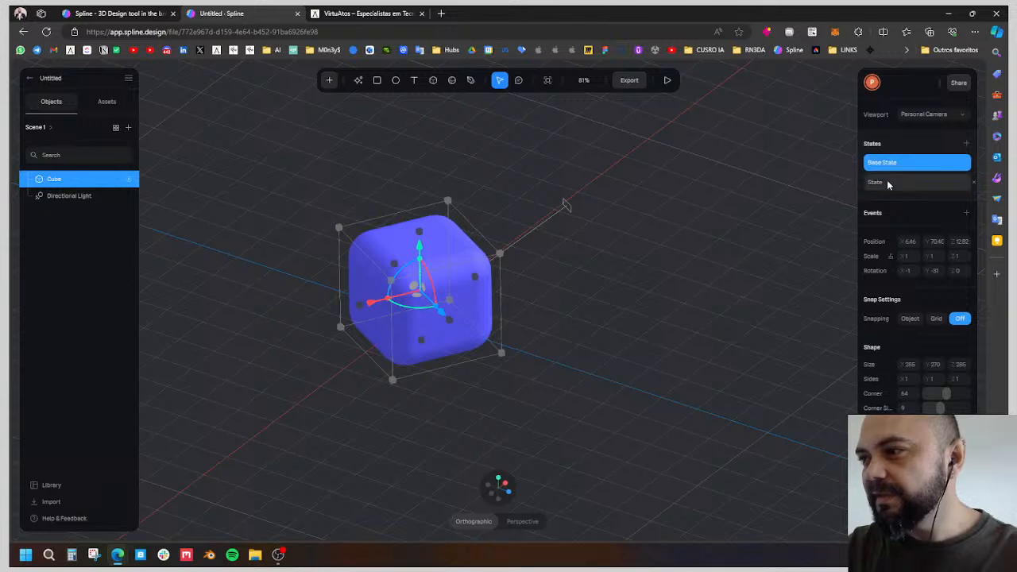
pyautogui.click(888, 182)
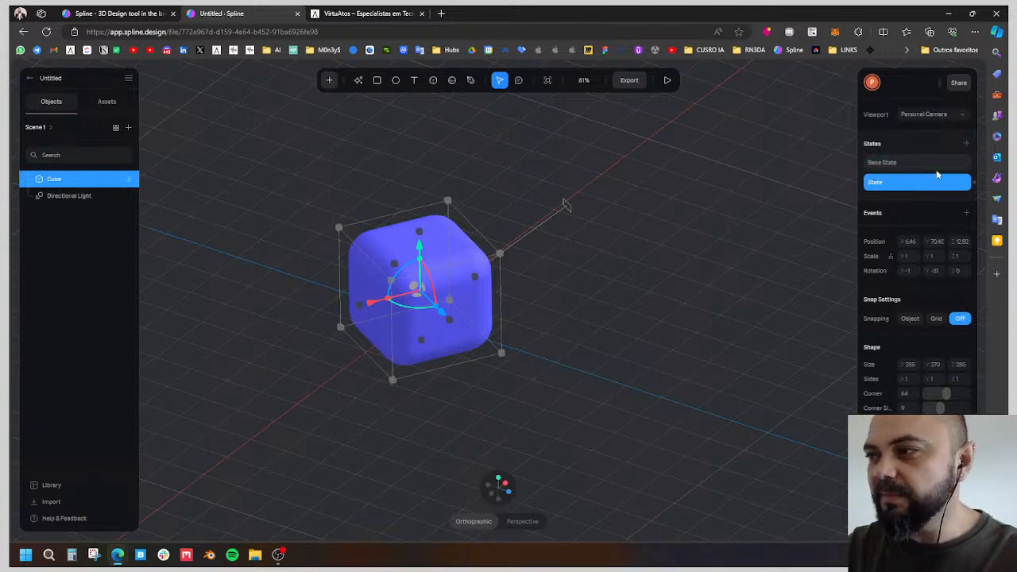
pyautogui.scroll(-3, 664, 222)
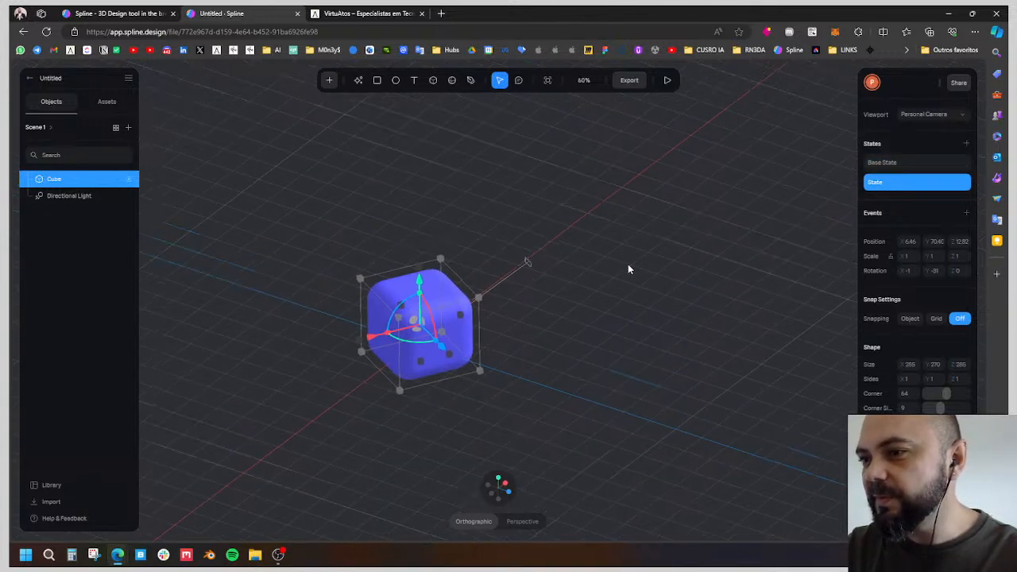
pyautogui.click(903, 168)
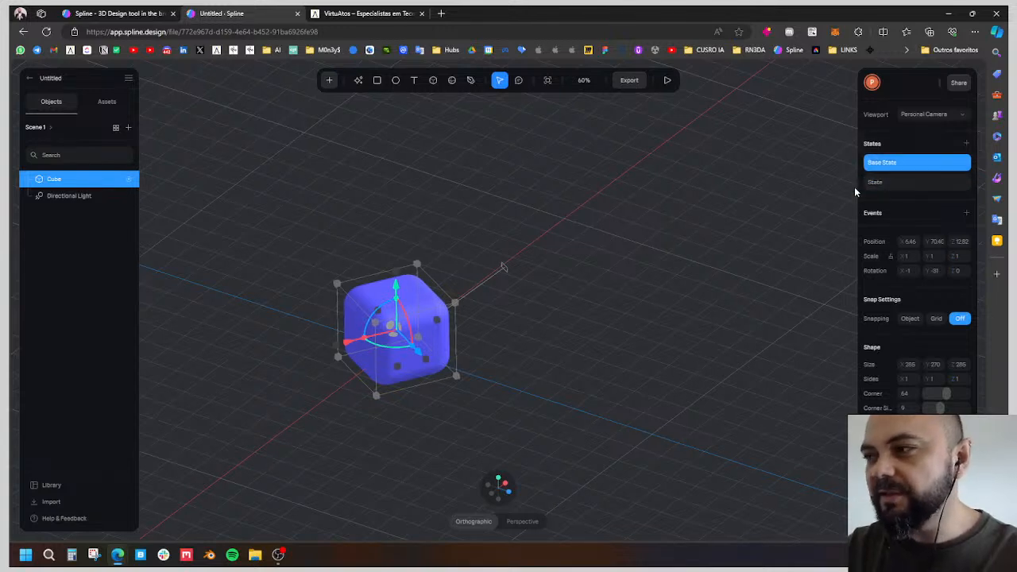
# In the added state, flatten the cube into a wide slab with scale X 1.79, Y 0.24 and Z 2.22.
pyautogui.click(916, 182)
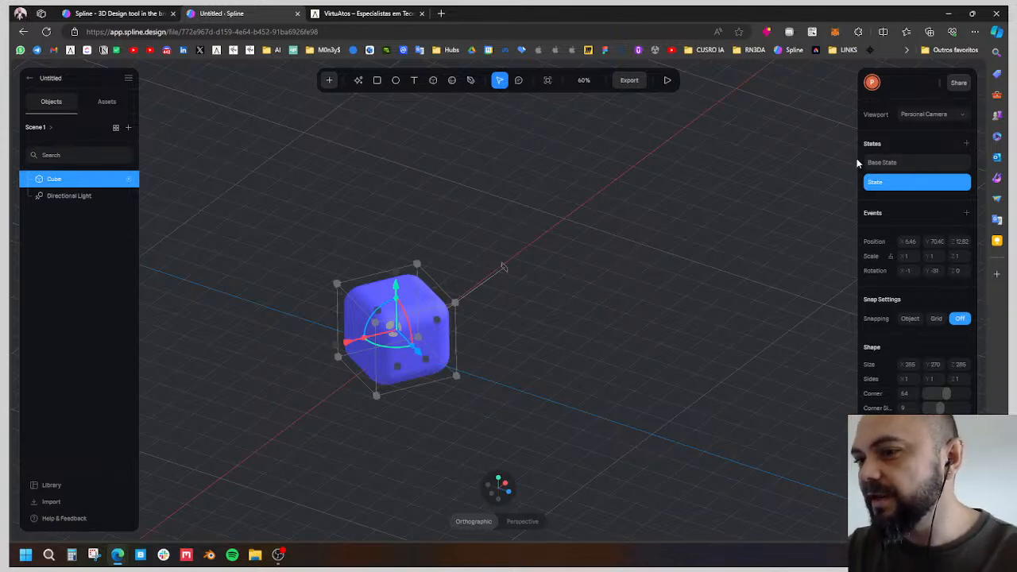
pyautogui.scroll(3, 569, 278)
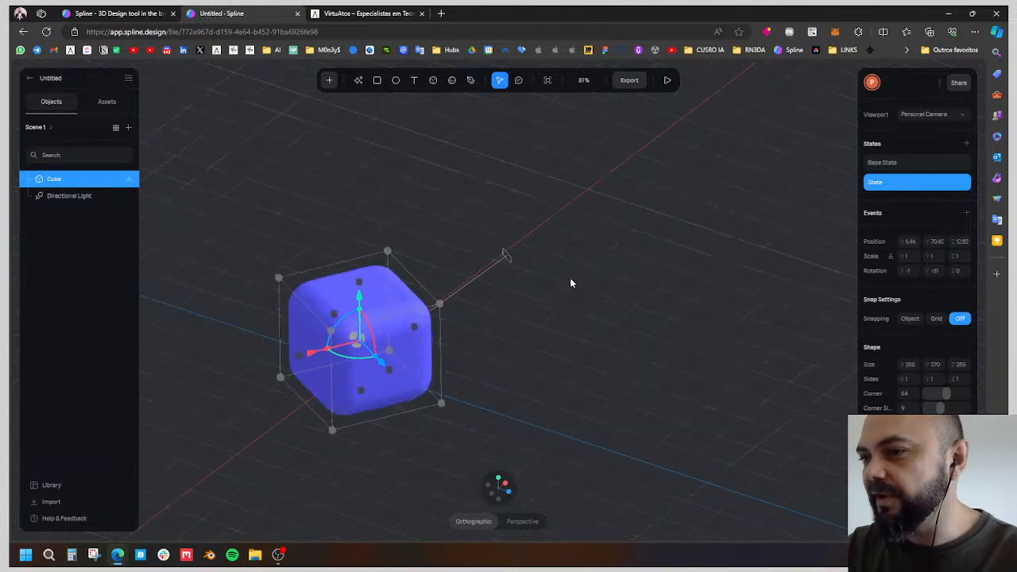
pyautogui.moveTo(569, 278); pyautogui.dragTo(666, 245, button='middle')
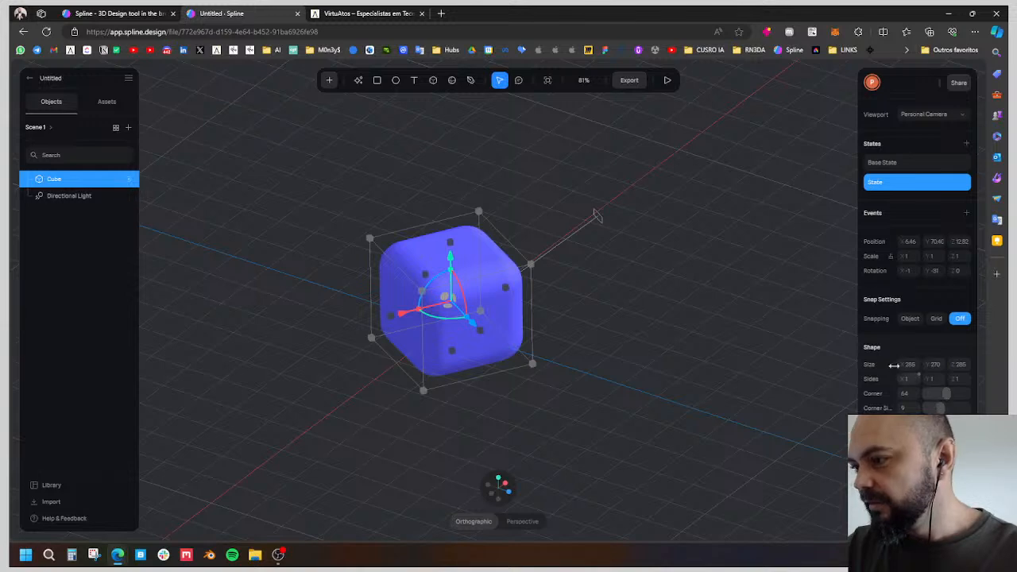
pyautogui.moveTo(906, 256); pyautogui.dragTo(886, 256)
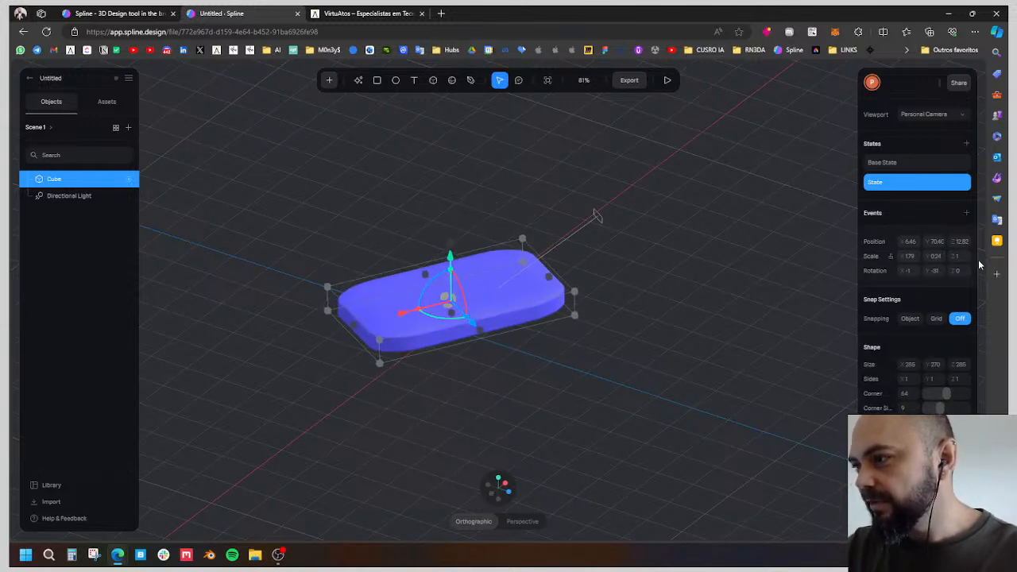
pyautogui.moveTo(951, 256)
pyautogui.mouseDown()
pyautogui.moveTo(981, 256)
pyautogui.moveTo(32, 256)
pyautogui.moveTo(950, 256)
pyautogui.mouseUp()
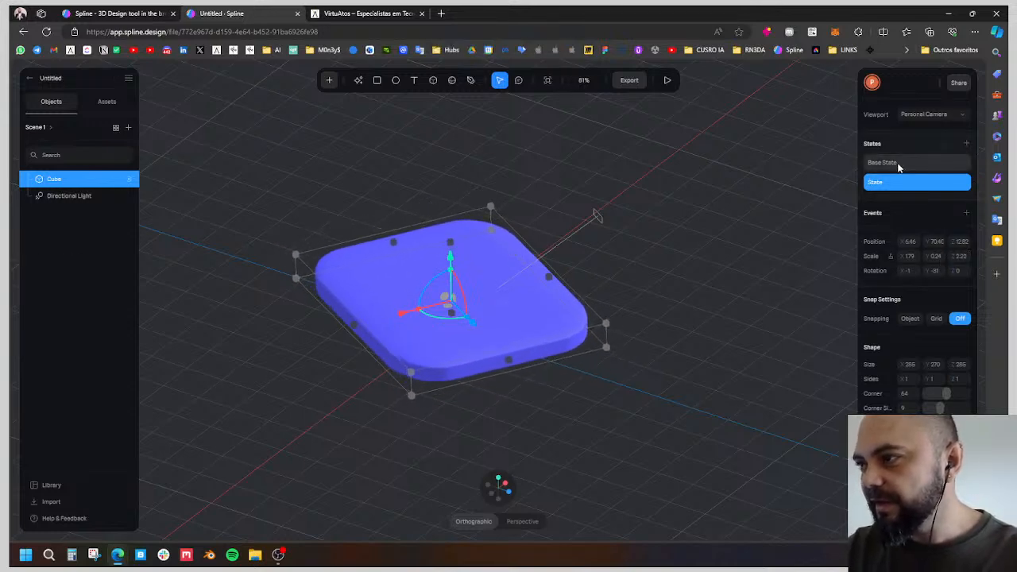
# Compare the cube's shape in Base State with the flattened state, keeping the flattened state active and the cube selected.
pyautogui.click(899, 163)
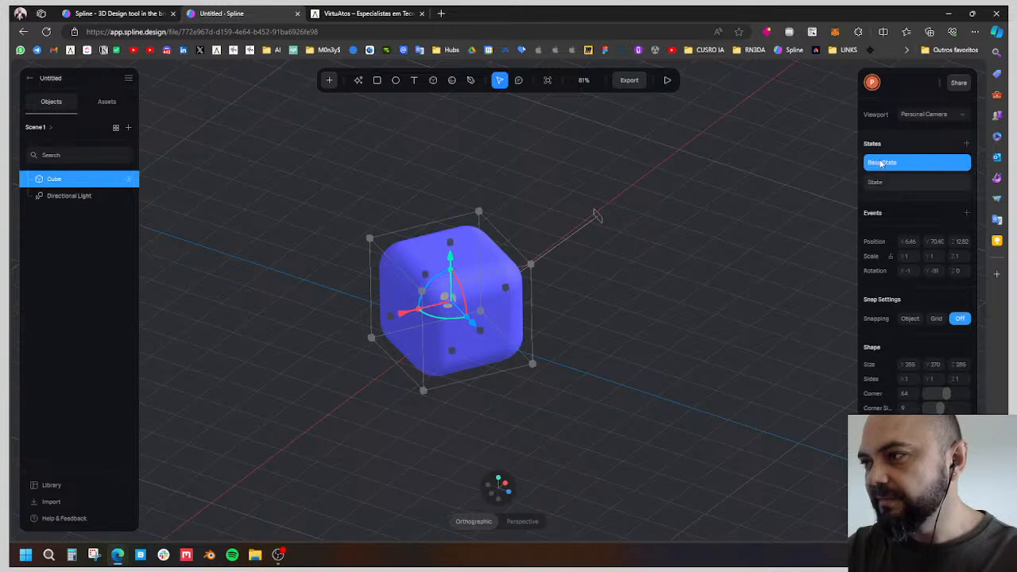
pyautogui.click(903, 183)
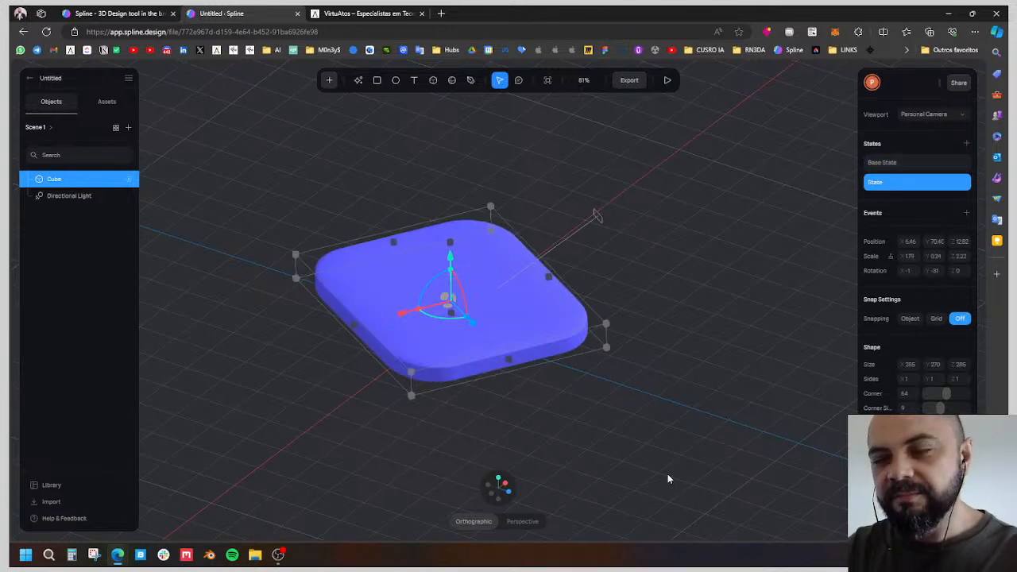
pyautogui.click(888, 164)
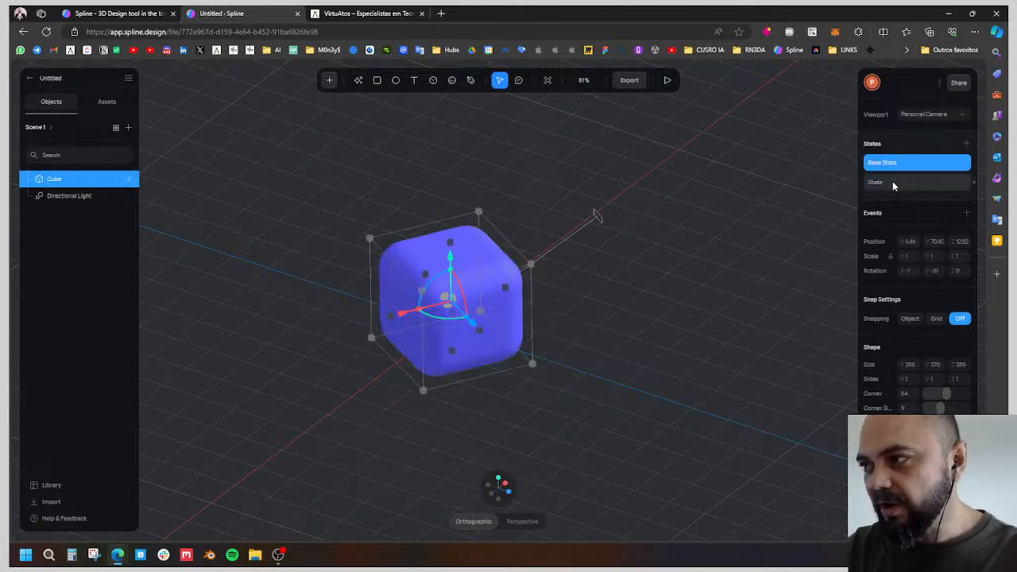
pyautogui.click(896, 185)
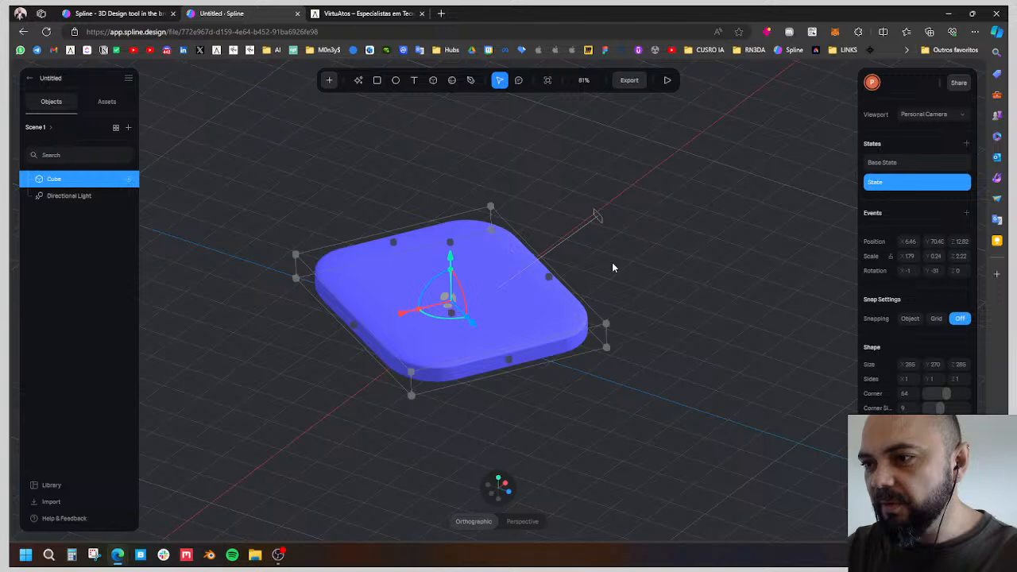
pyautogui.click(721, 184)
pyautogui.click(456, 260)
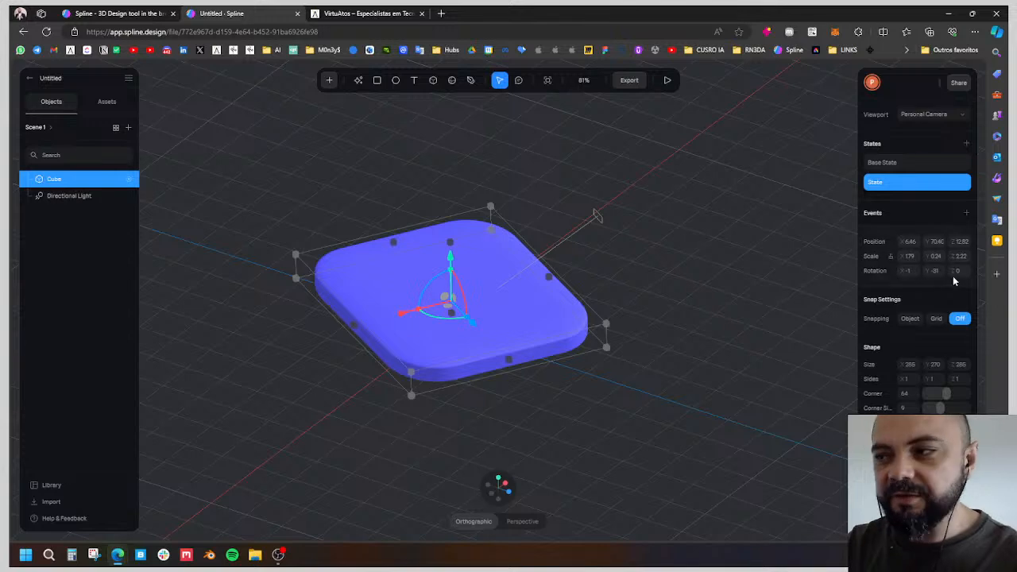
# Add an event to the cube and set its trigger type to Mouse Hover.
pyautogui.click(967, 212)
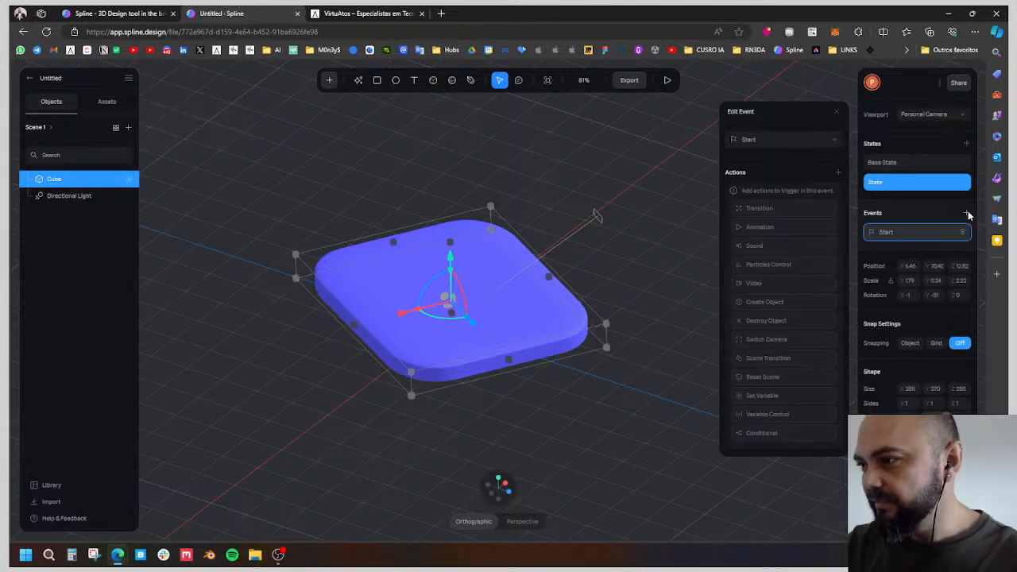
pyautogui.click(755, 141)
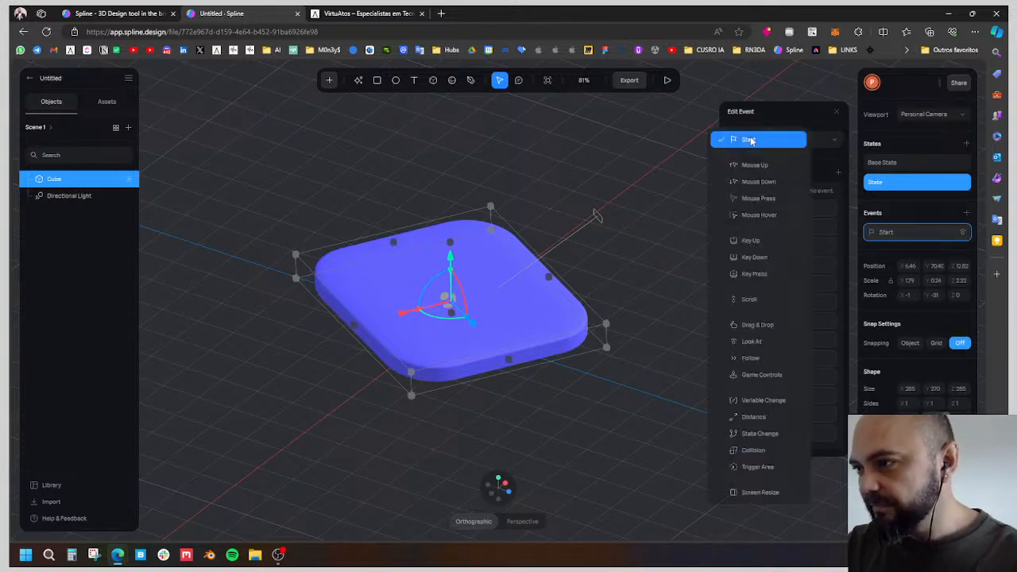
pyautogui.click(772, 183)
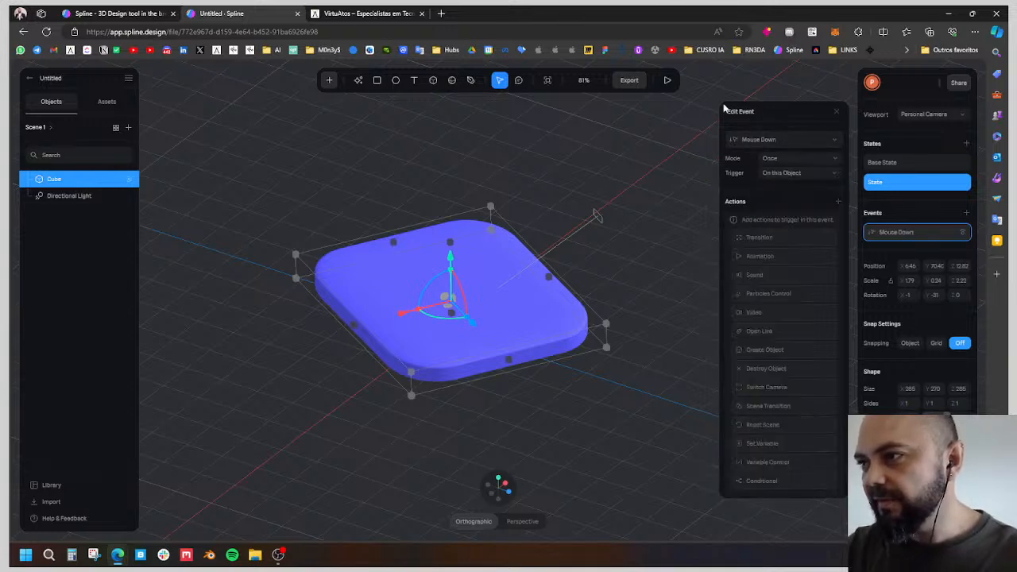
pyautogui.click(815, 139)
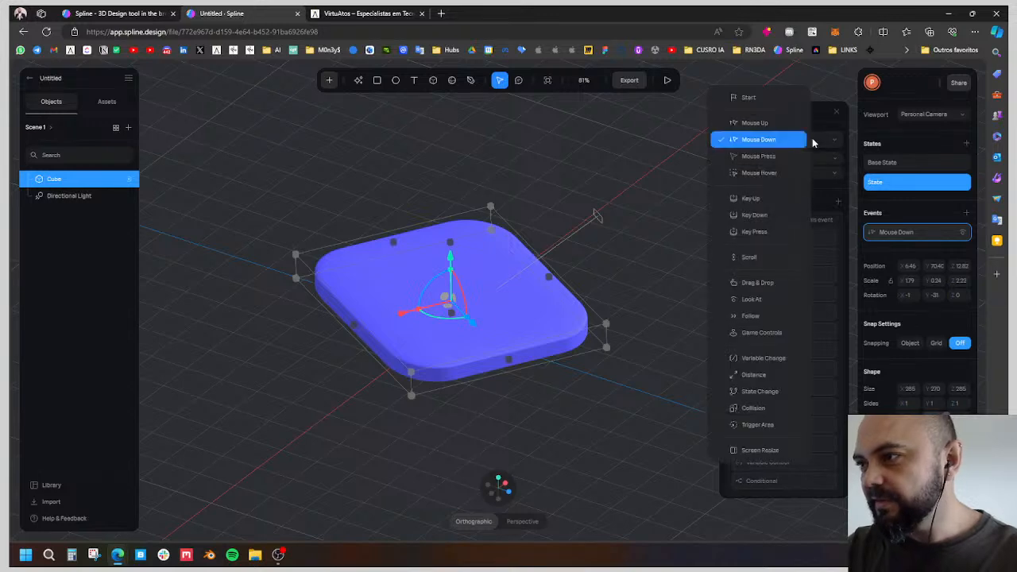
pyautogui.click(755, 173)
pyautogui.click(750, 138)
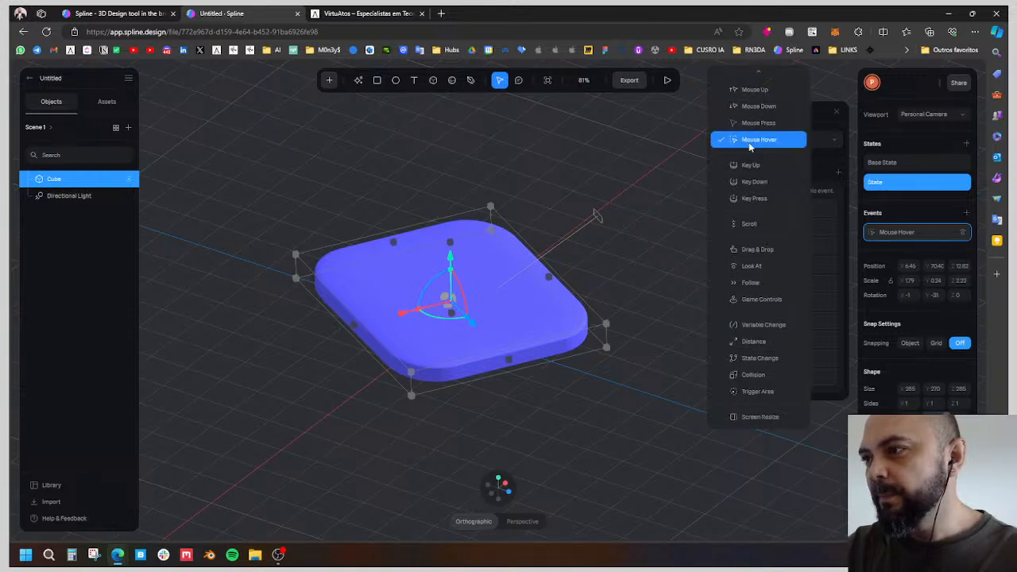
pyautogui.click(782, 142)
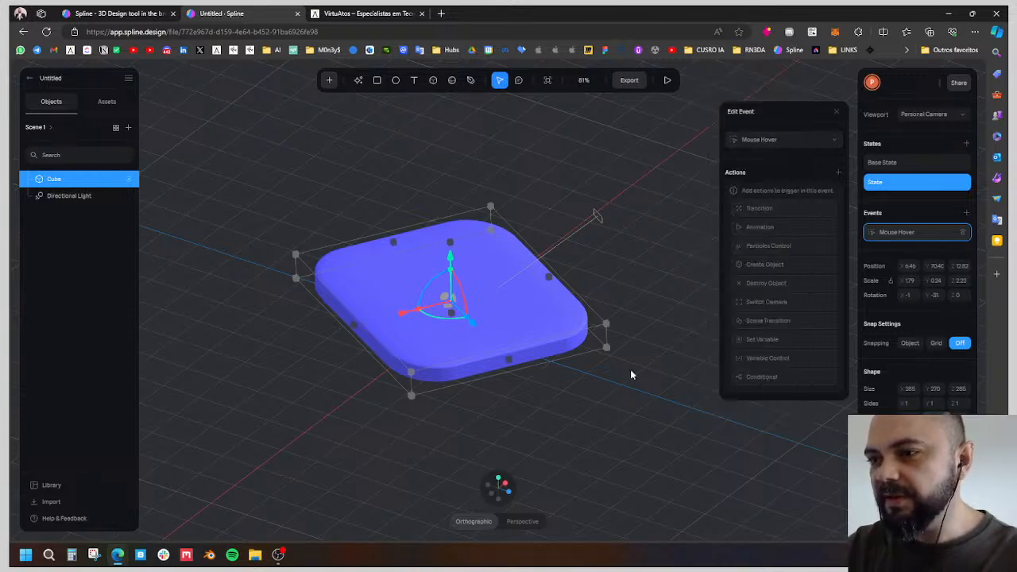
pyautogui.click(793, 139)
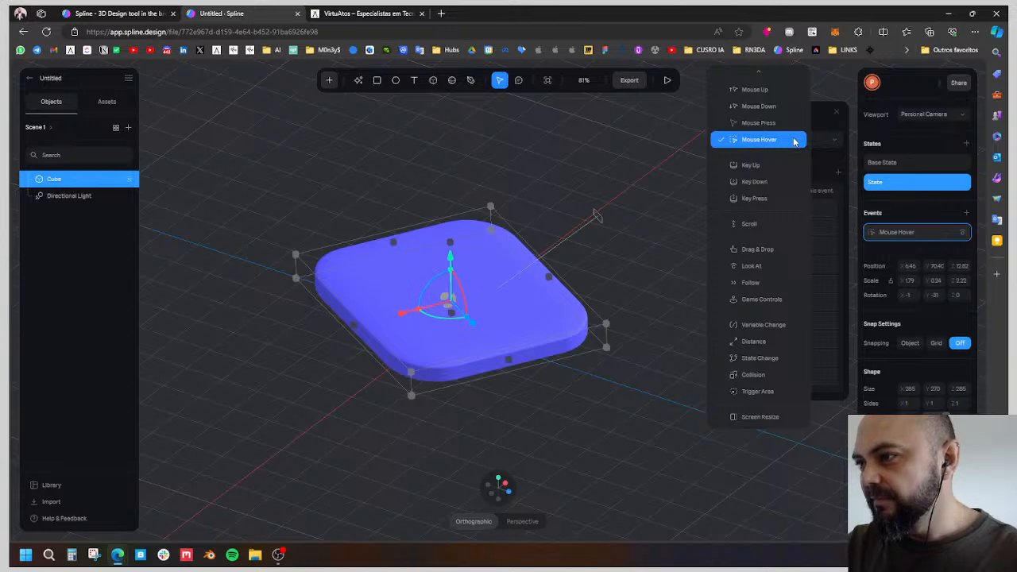
pyautogui.click(816, 122)
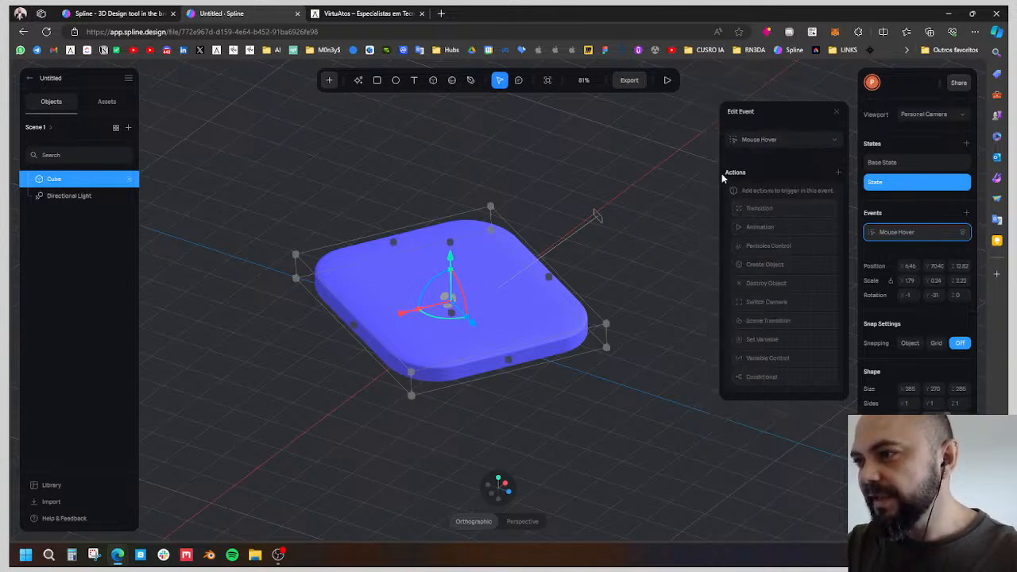
# Give the Mouse Hover event a Transition action on the cube that goes from Base State to State.
pyautogui.click(748, 208)
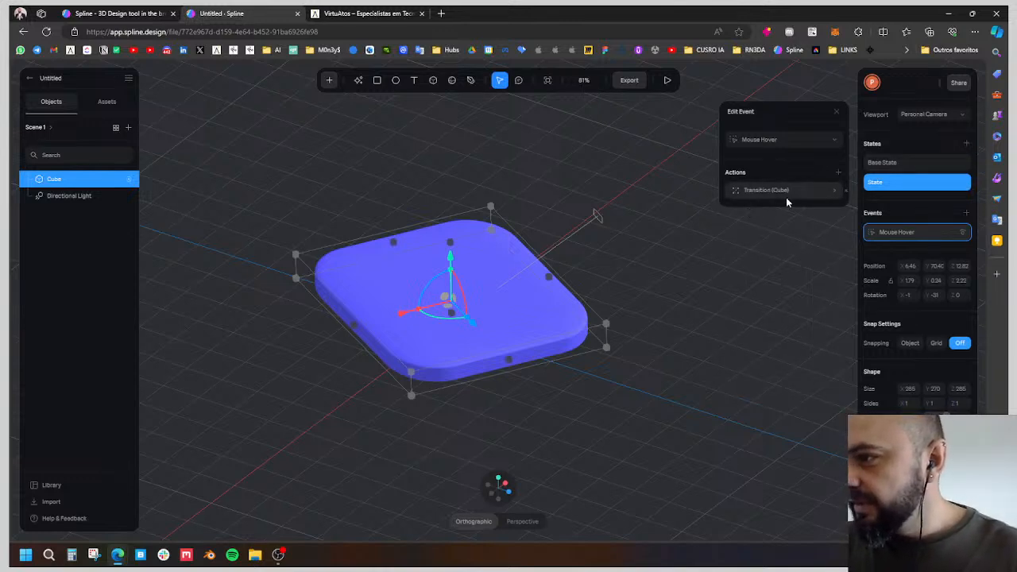
pyautogui.click(804, 189)
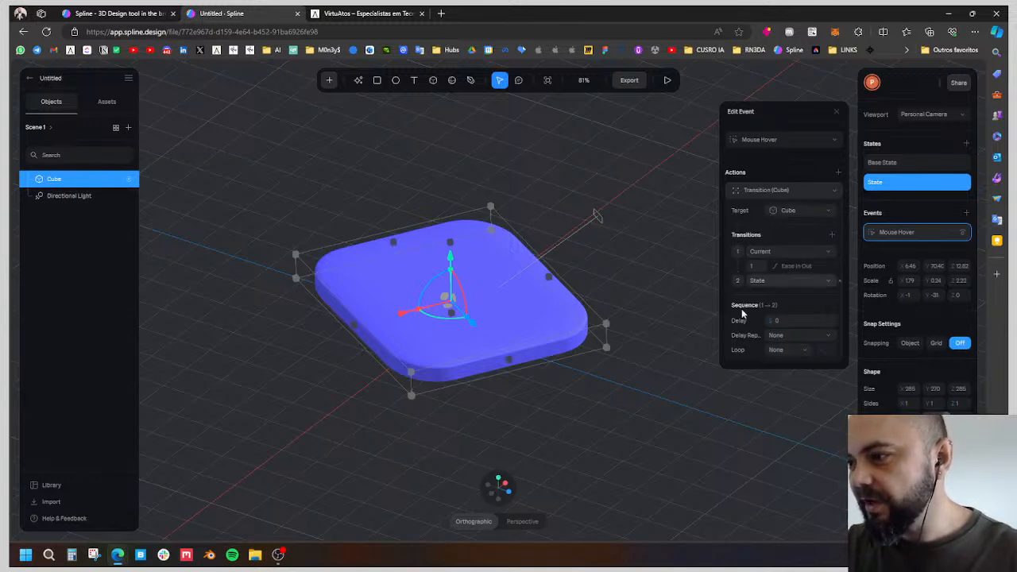
pyautogui.click(761, 252)
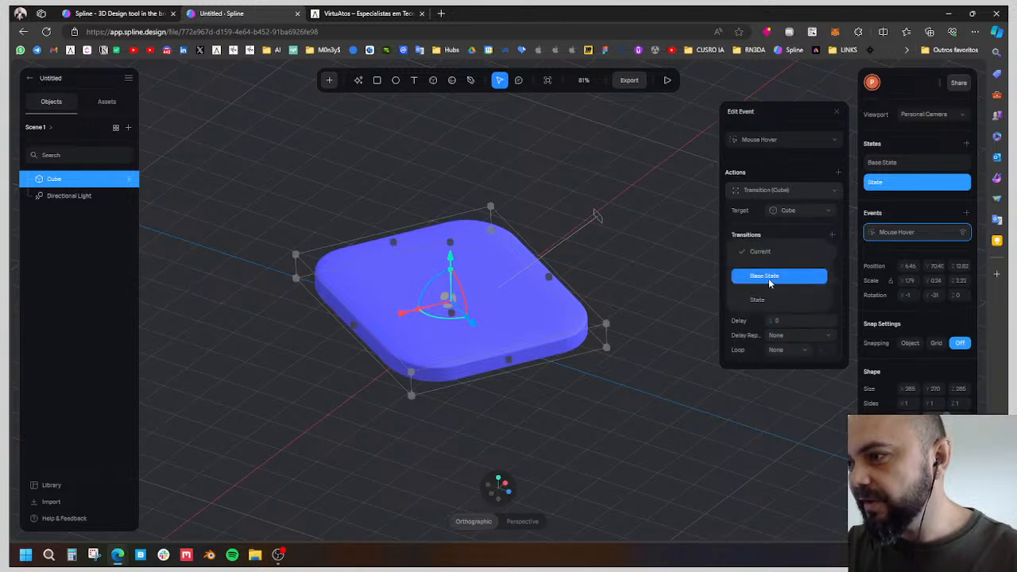
pyautogui.click(767, 276)
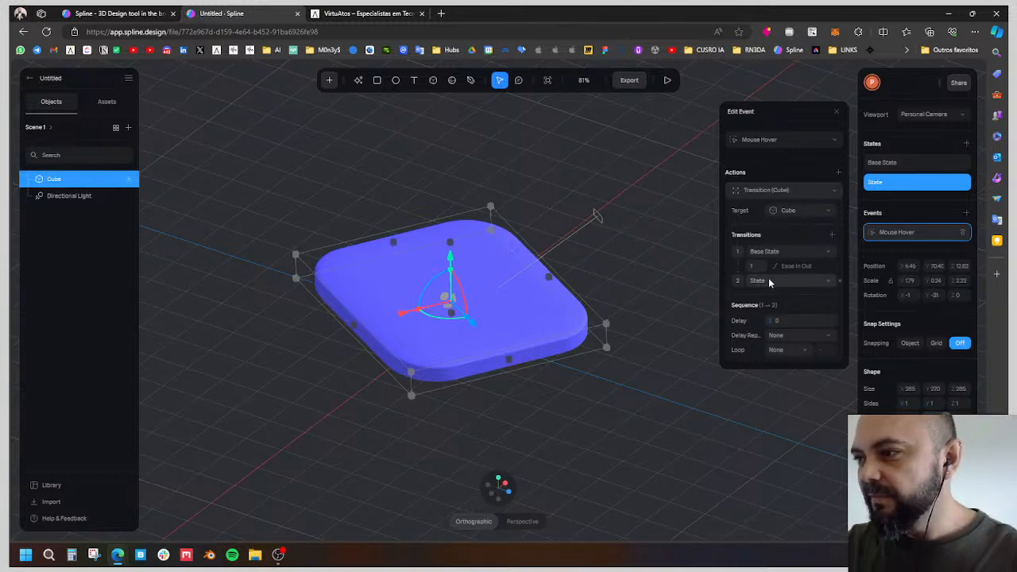
# Play the scene to test the cube's Mouse Hover transition and return to the editor.
pyautogui.click(676, 281)
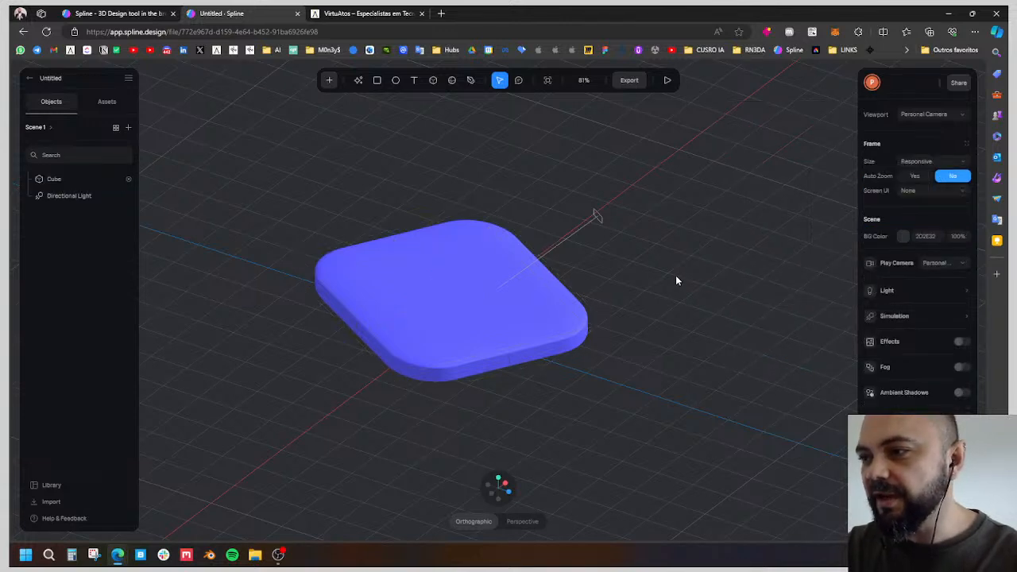
pyautogui.click(668, 80)
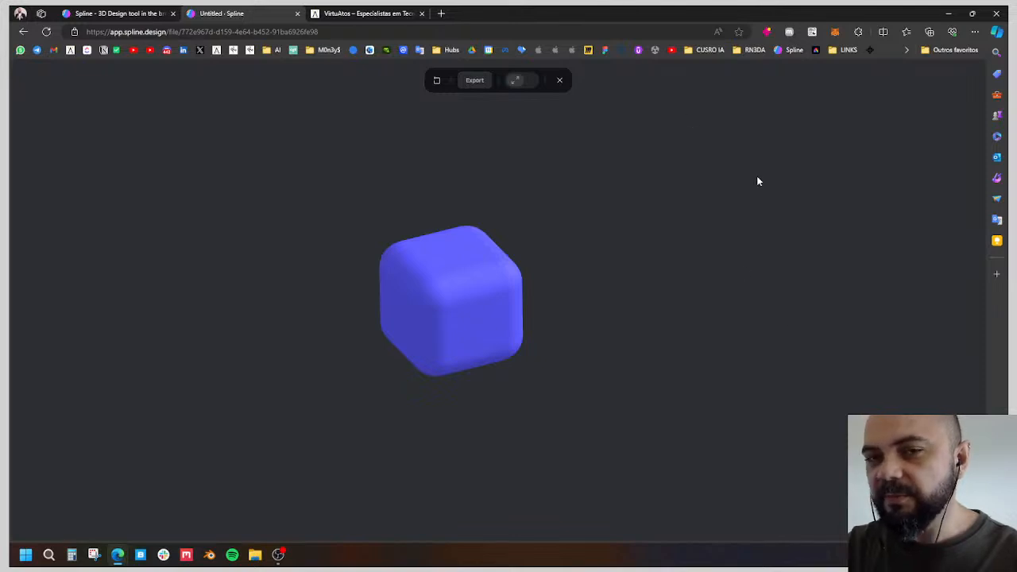
pyautogui.moveTo(444, 292)
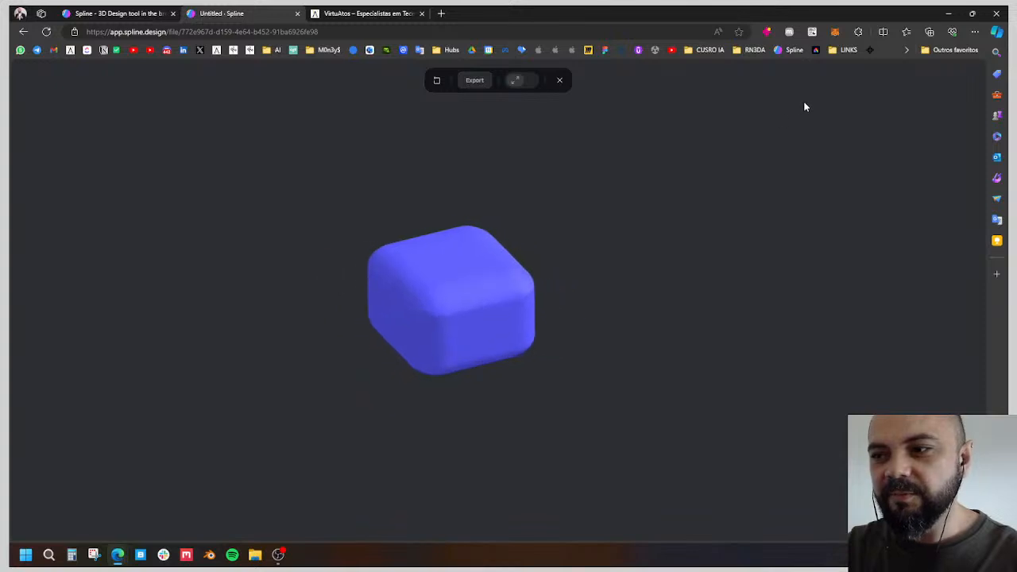
pyautogui.moveTo(497, 283)
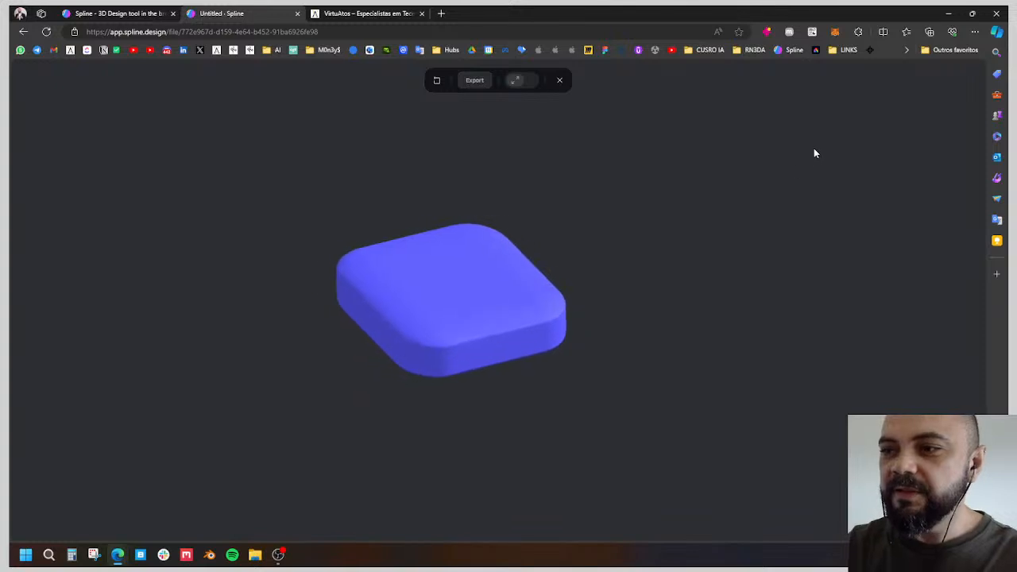
pyautogui.moveTo(431, 274)
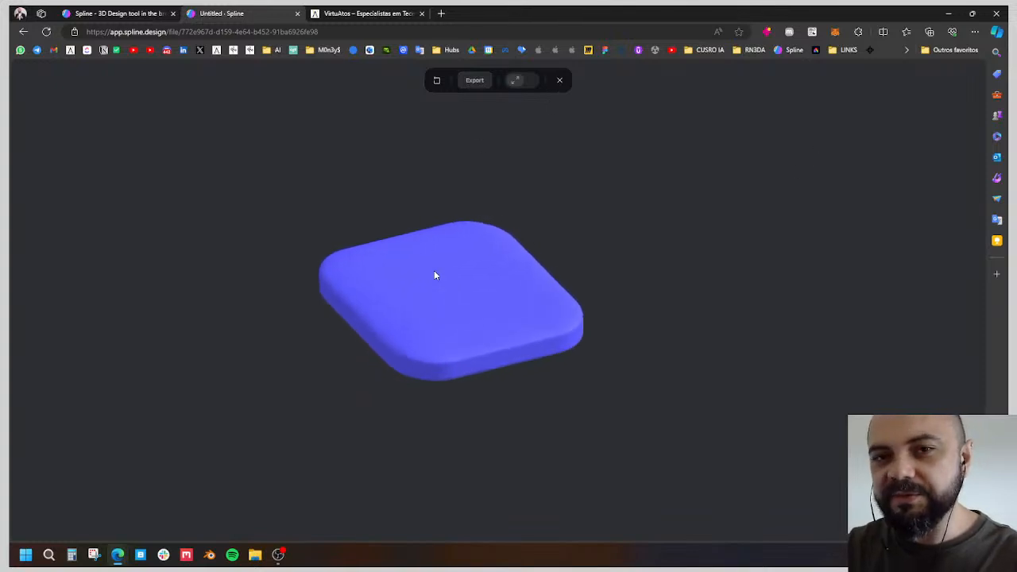
pyautogui.click(560, 79)
# Select the cube and increase its corner rounding to 71 in the flattened state, leaving the cube deselected.
pyautogui.click(540, 355)
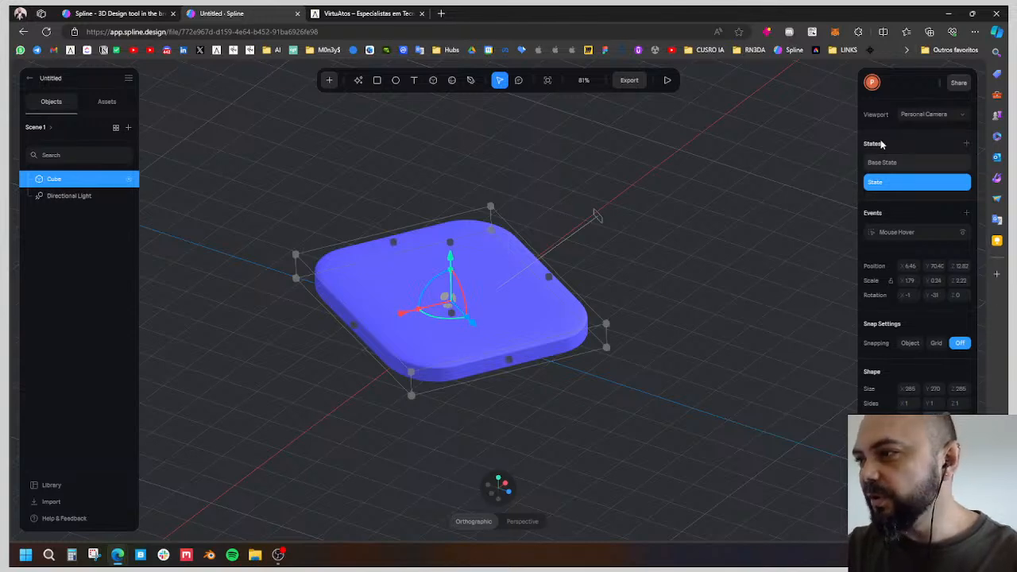
pyautogui.scroll(-5, 916, 286)
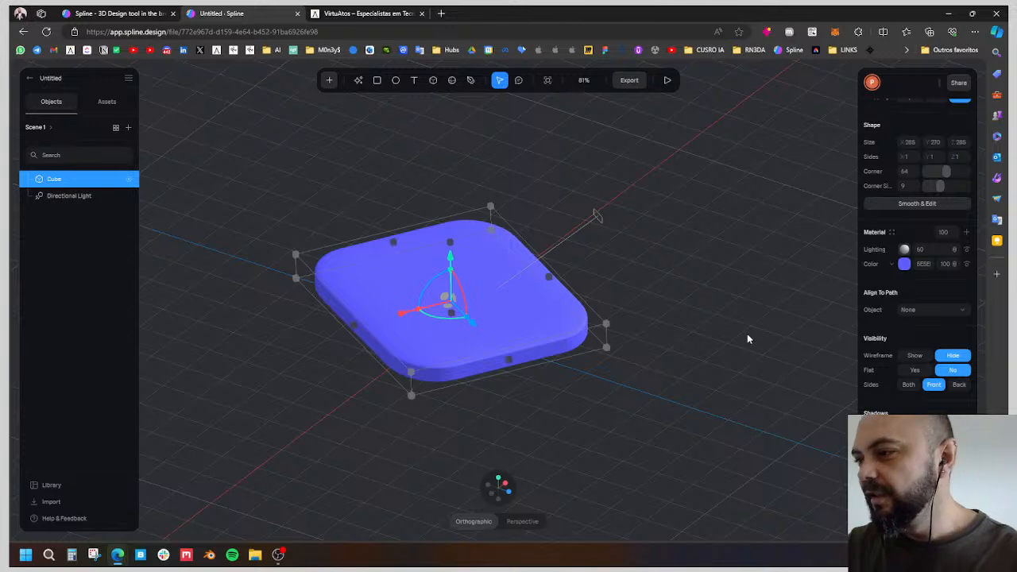
pyautogui.scroll(3, 953, 294)
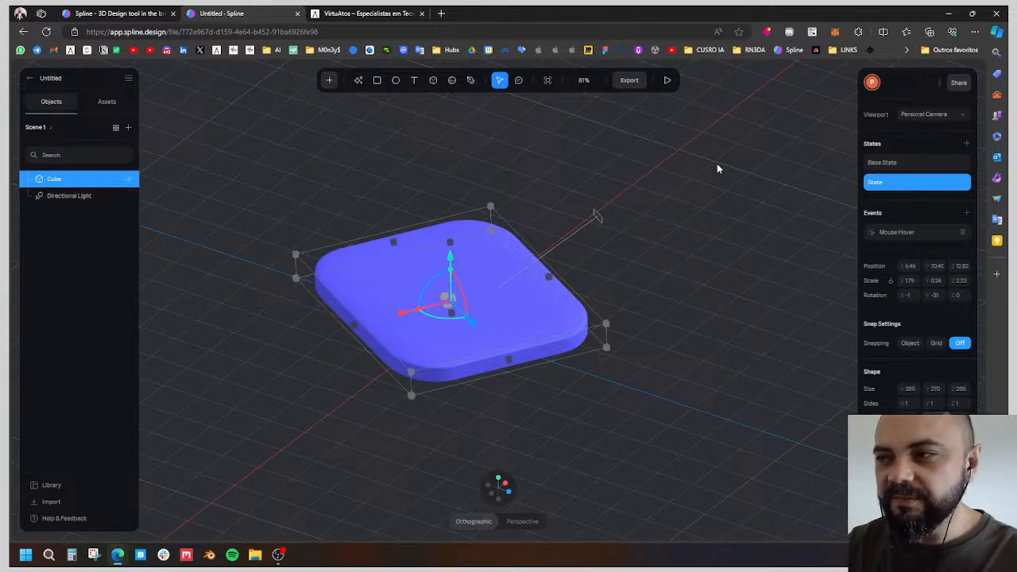
pyautogui.scroll(-3, 910, 290)
pyautogui.scroll(3, 924, 381)
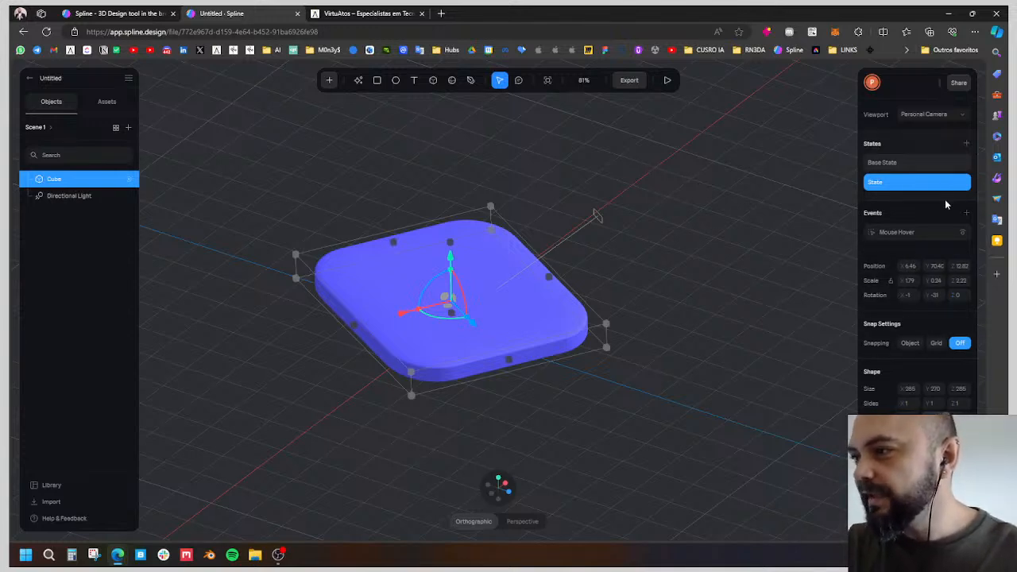
pyautogui.moveTo(913, 418)
pyautogui.mouseDown()
pyautogui.moveTo(935, 419)
pyautogui.moveTo(926, 418)
pyautogui.mouseUp()
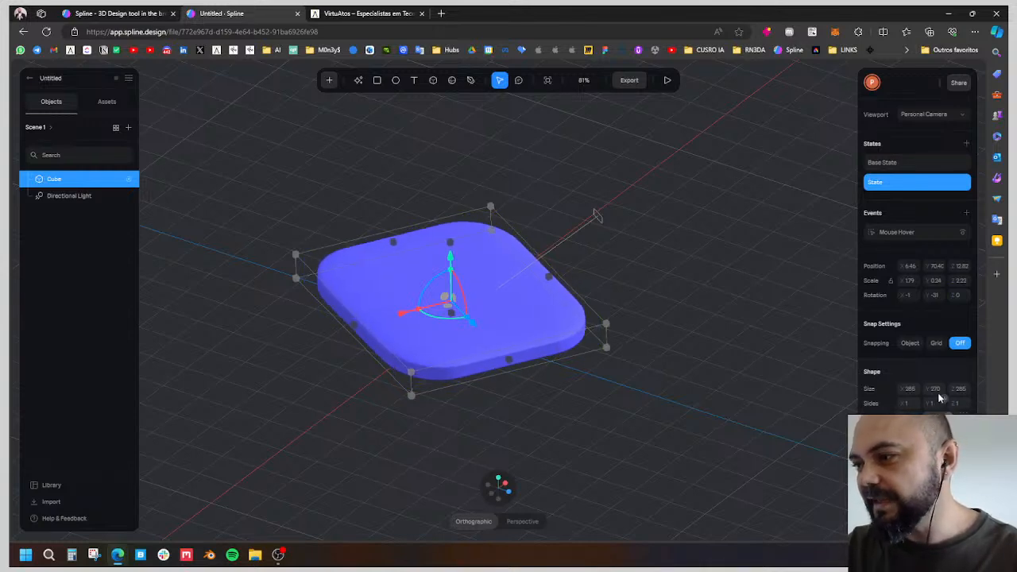
pyautogui.click(671, 207)
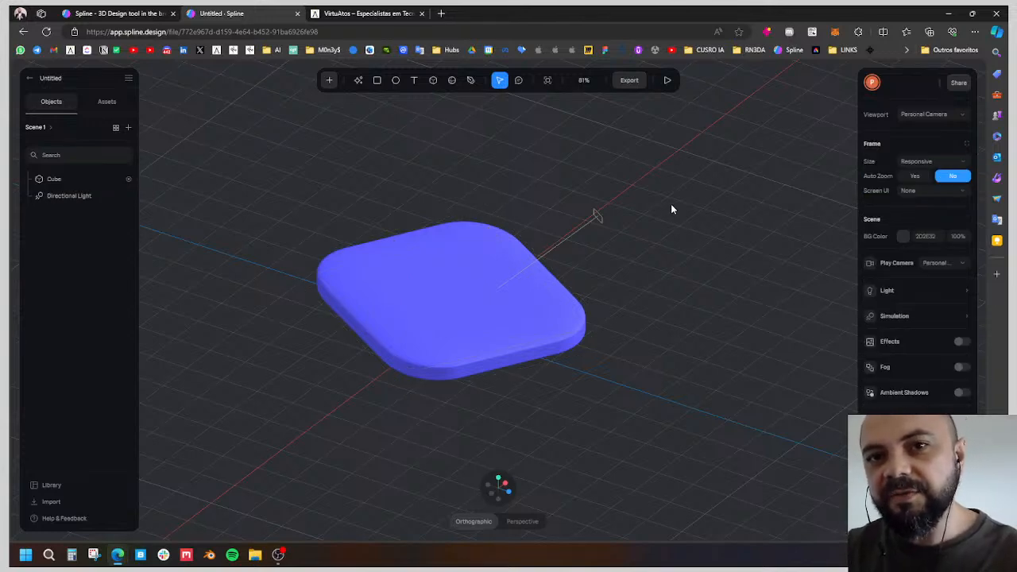
# Reselect the flattened cube, try a rounder corner value and bring it back to moderate rounding.
pyautogui.click(467, 267)
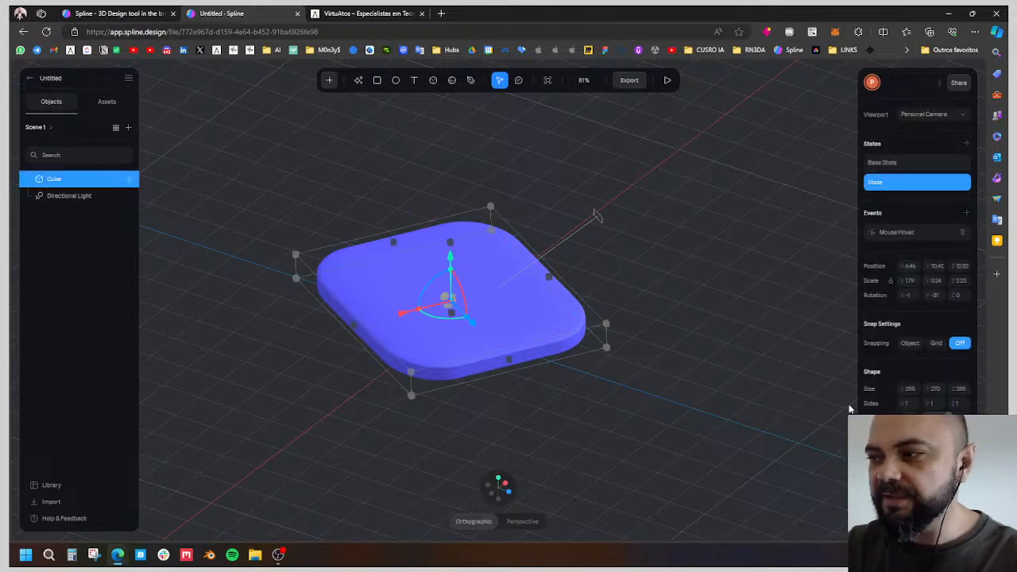
pyautogui.click(935, 266)
pyautogui.scroll(-1, 937, 318)
pyautogui.scroll(-1, 940, 360)
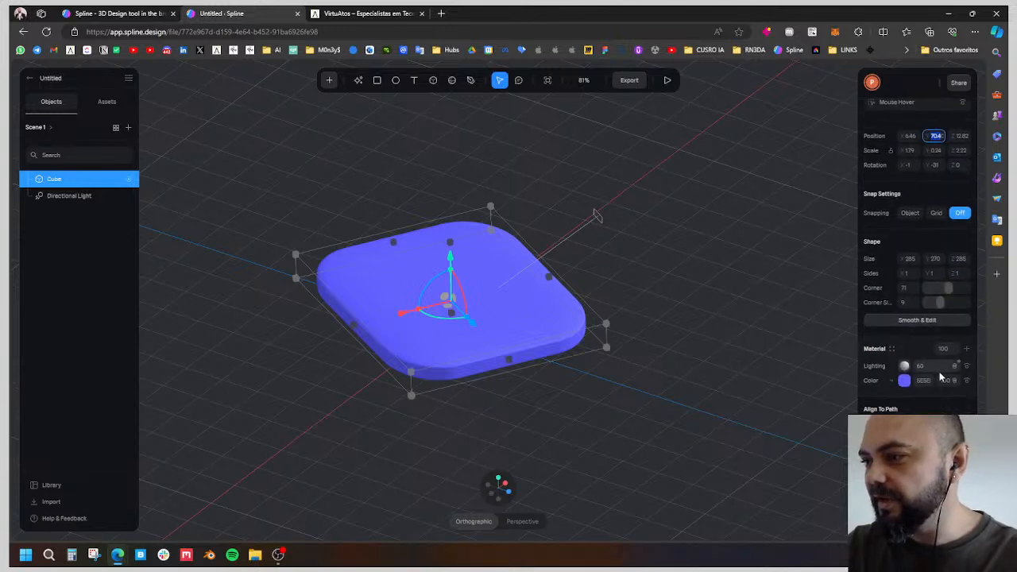
pyautogui.moveTo(948, 288)
pyautogui.mouseDown()
pyautogui.moveTo(926, 287)
pyautogui.moveTo(962, 287)
pyautogui.mouseUp()
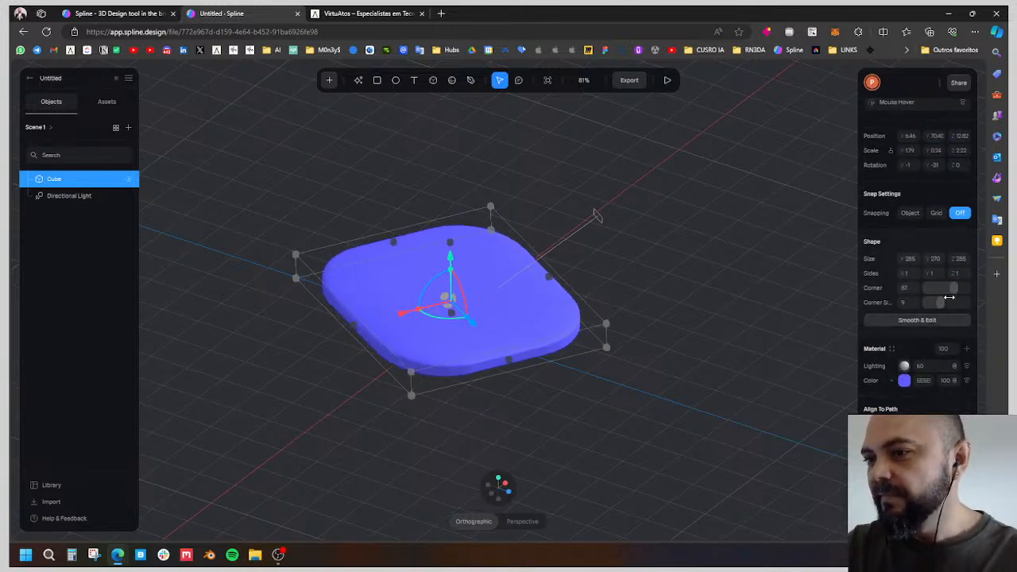
pyautogui.scroll(-2, 913, 333)
pyautogui.scroll(4, 914, 367)
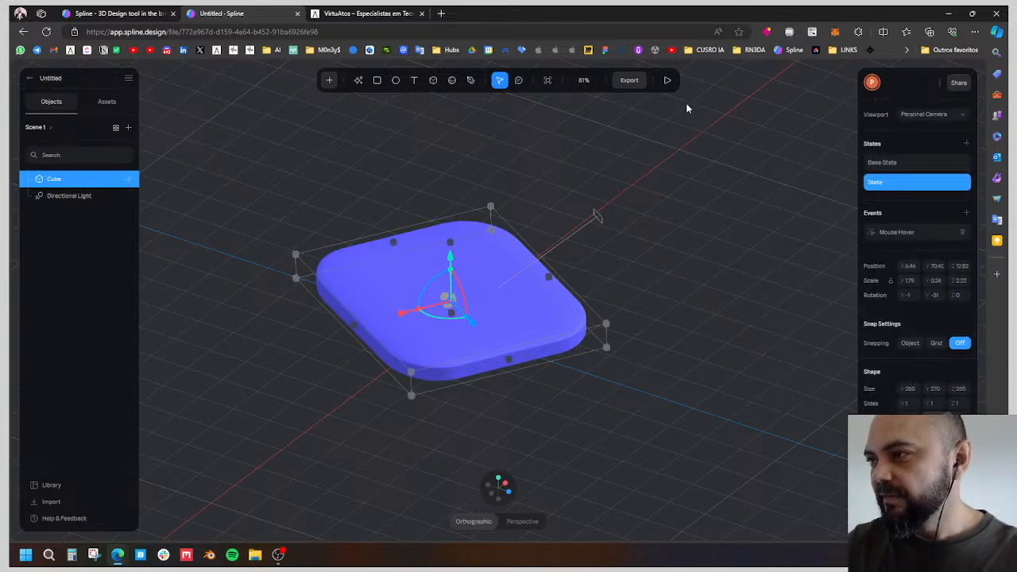
pyautogui.click(623, 169)
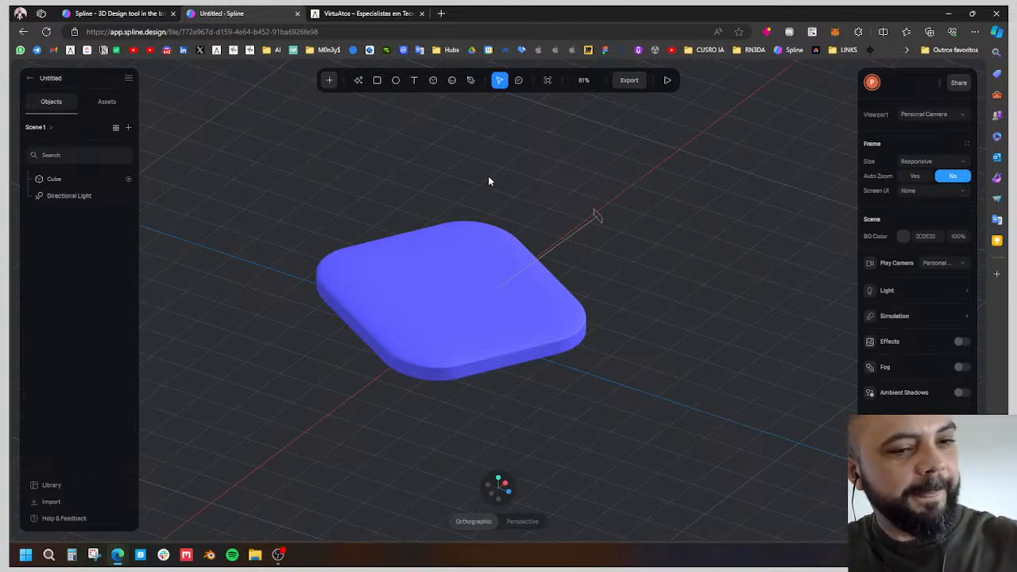
# Leave the file for the home page, reopen the most recent Untitled file and select the cube.
pyautogui.click(498, 251)
pyautogui.click(498, 252)
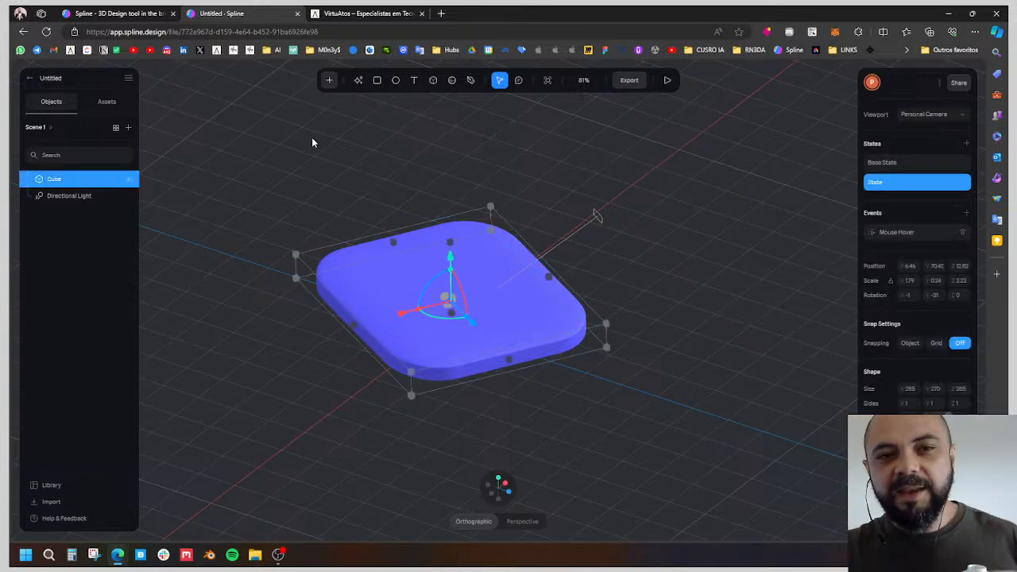
pyautogui.click(30, 80)
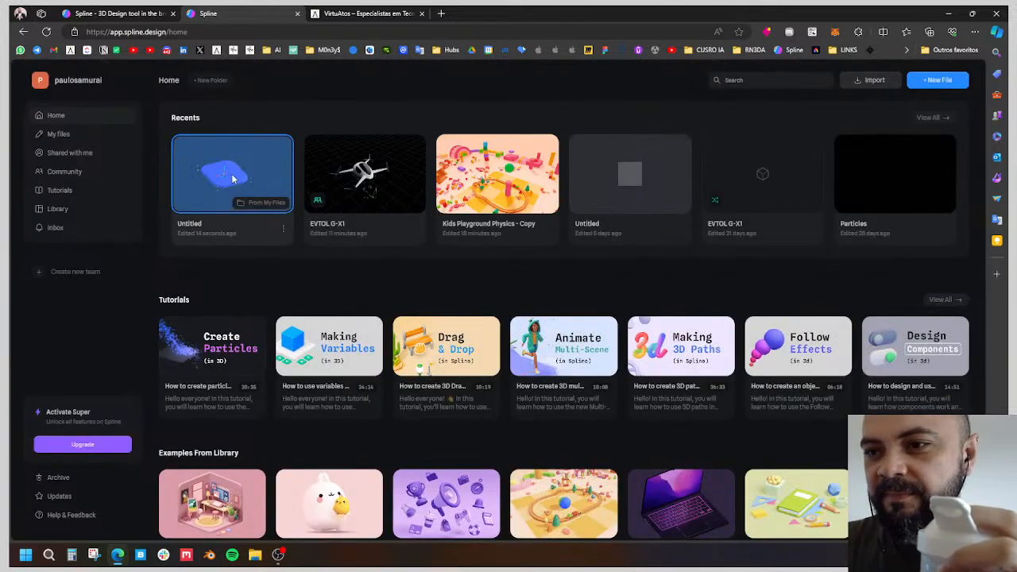
pyautogui.click(261, 167)
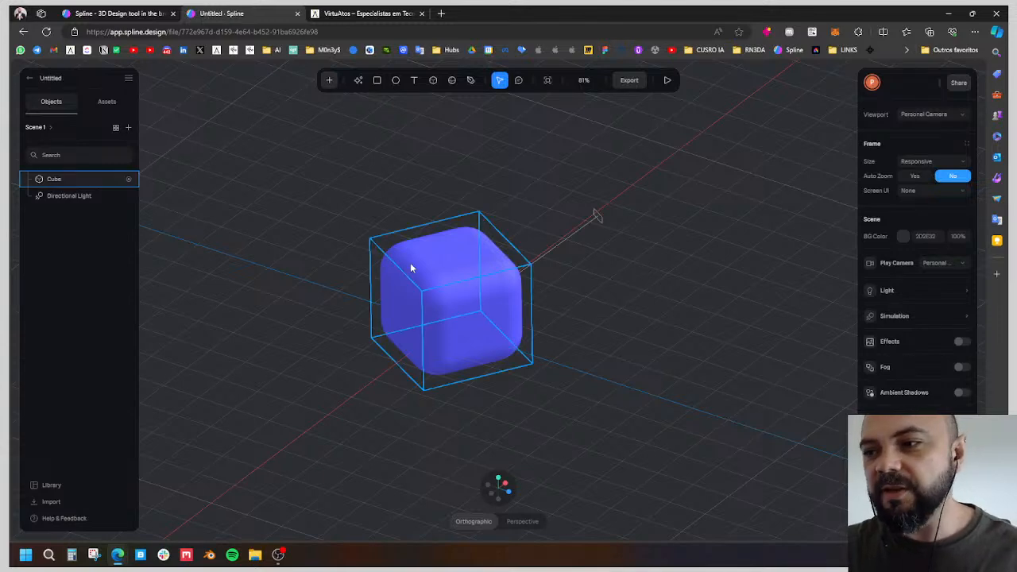
pyautogui.click(410, 265)
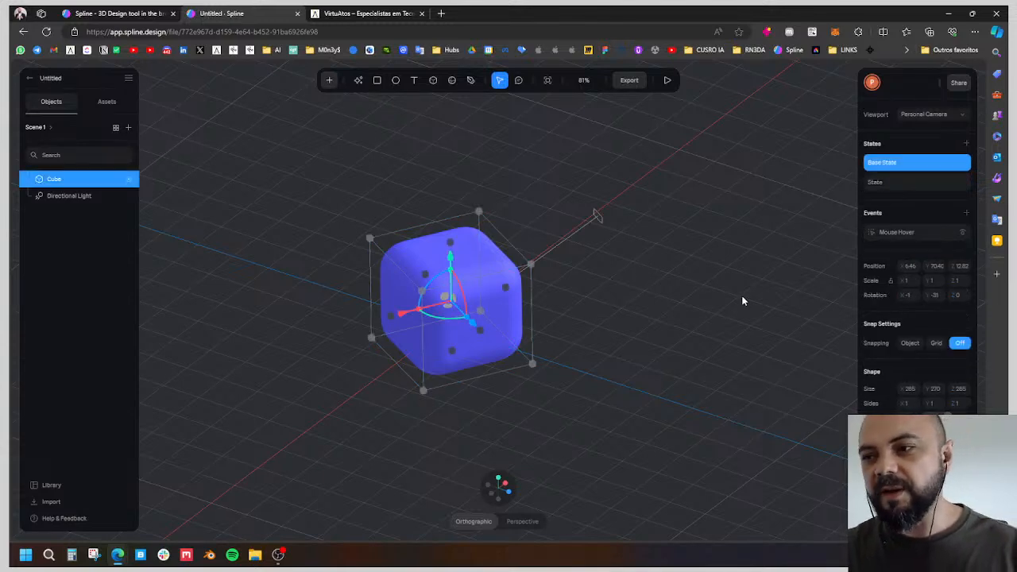